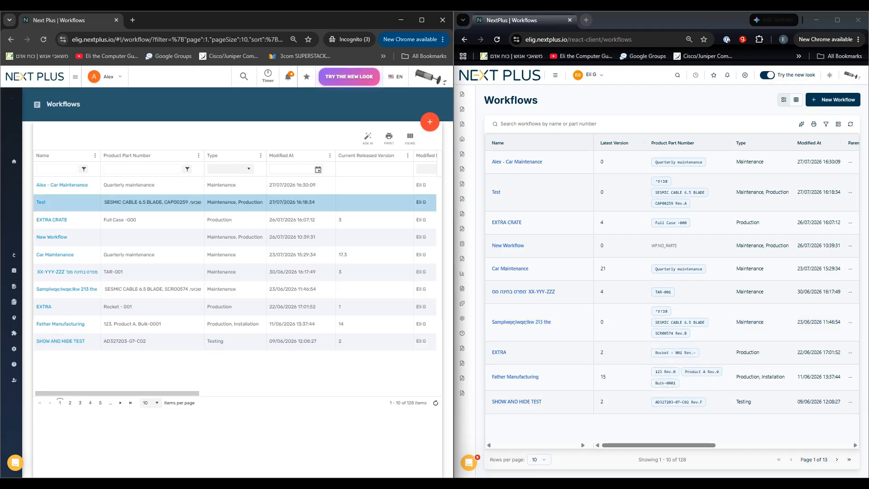
Examine the navigation menu and the language options in both the old and the new interface.
mouse_move(463, 139)
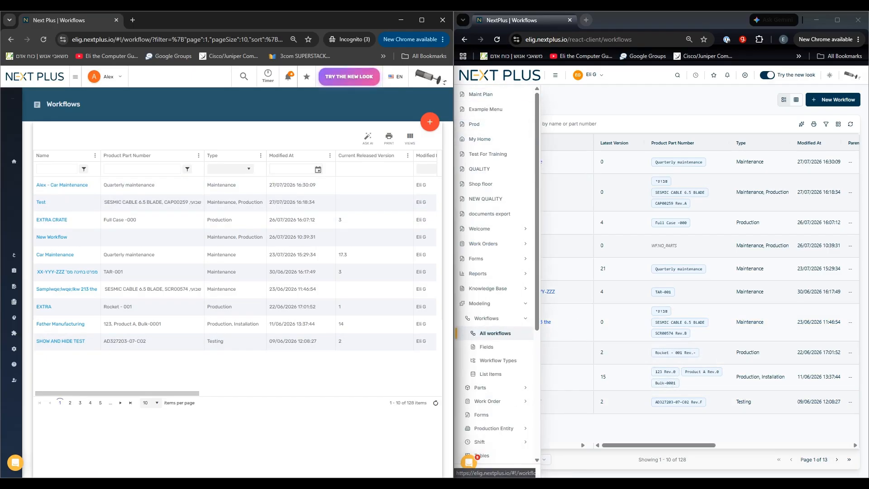
mouse_move(14, 334)
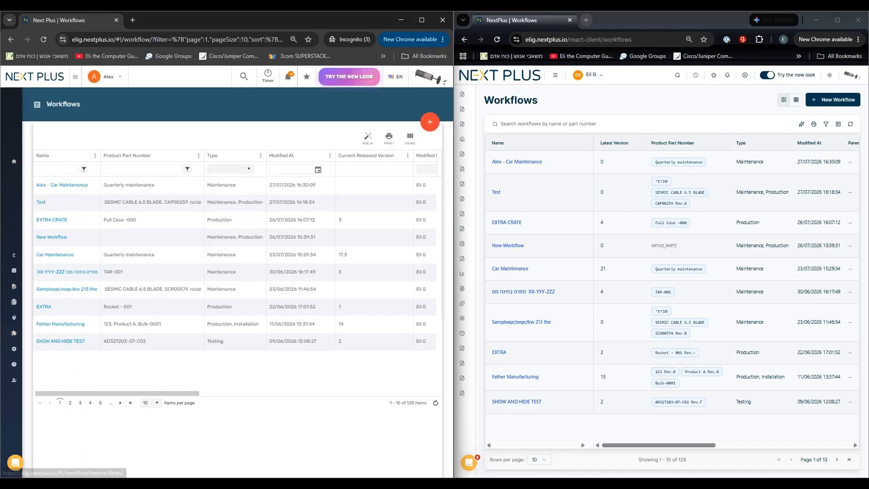
mouse_move(467, 199)
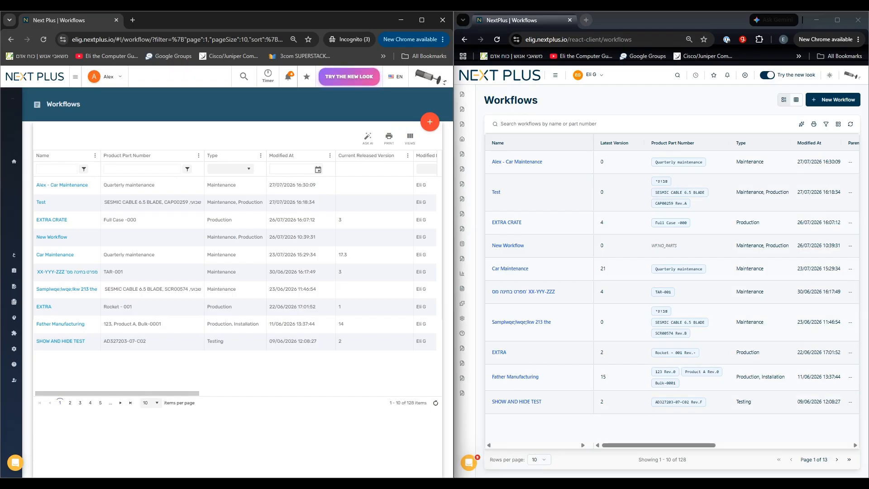
left_click(395, 76)
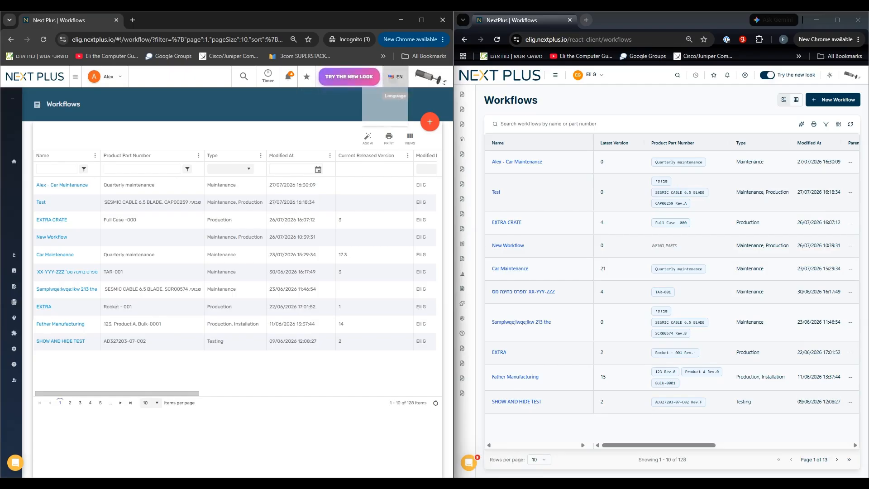
left_click(396, 76)
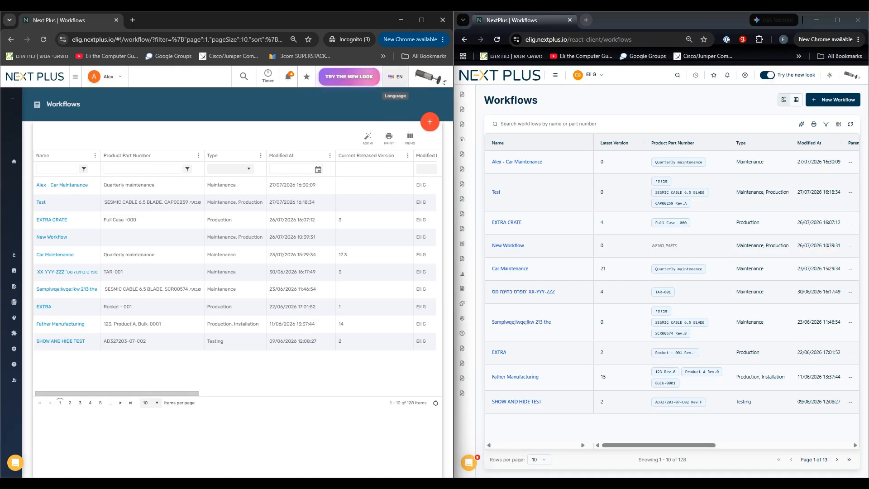
left_click(588, 75)
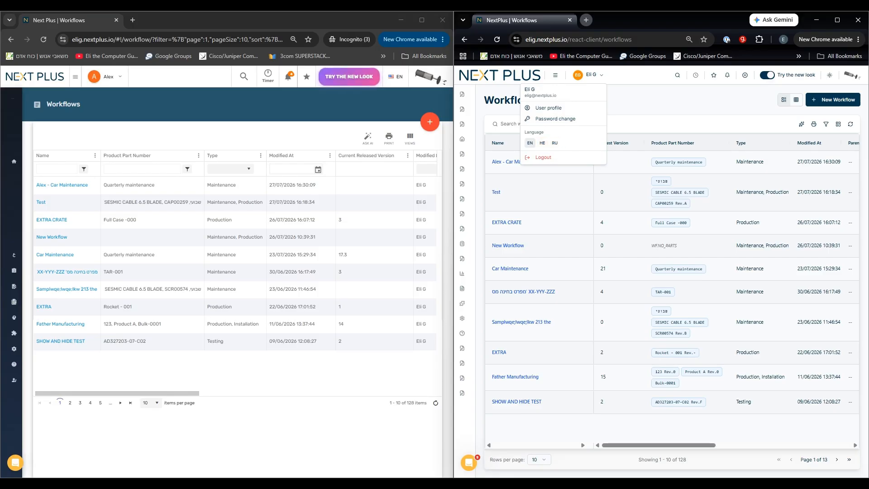
left_click(633, 159)
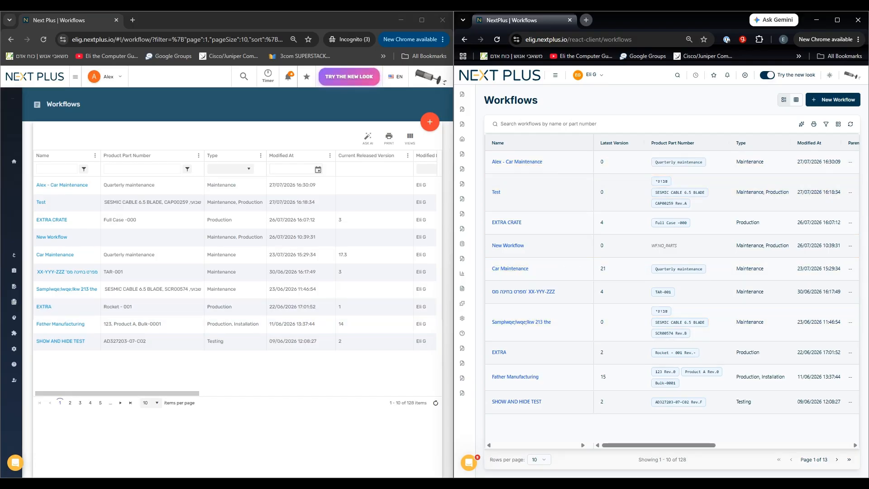
Show the new interface's workflows list as cards and return it to the table view.
left_click(796, 100)
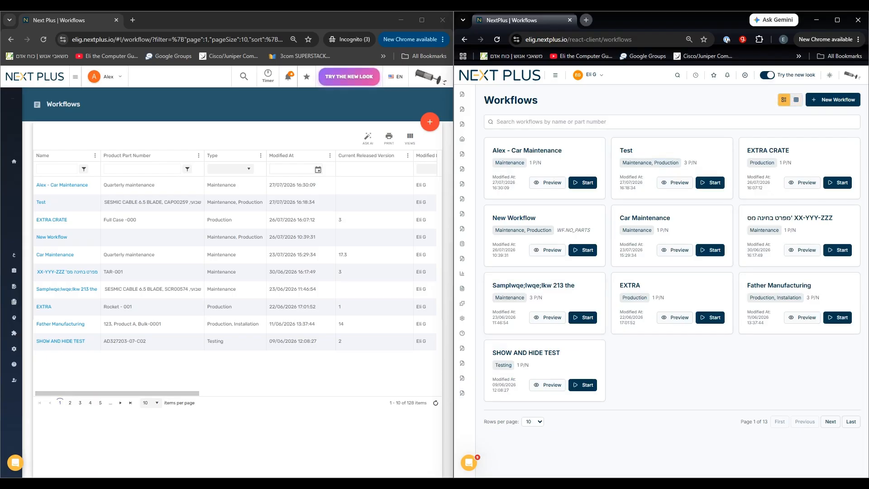
left_click(783, 99)
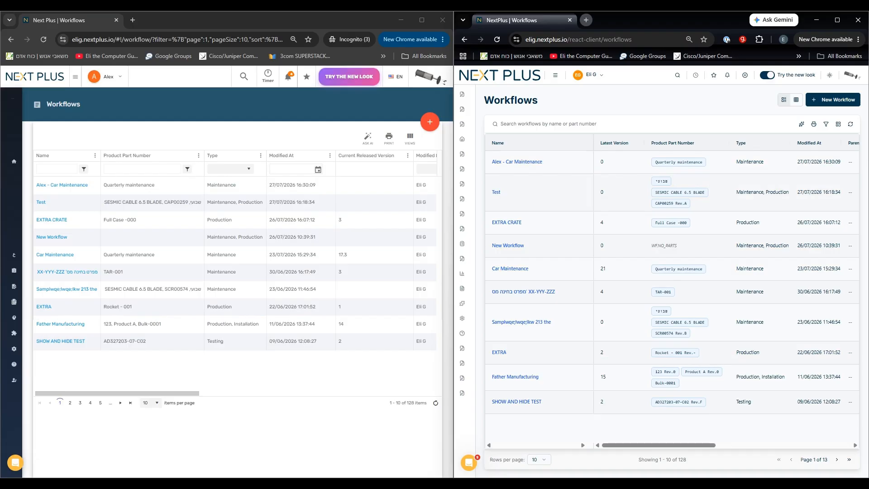
Open the most recently modified car maintenance workflow for editing in both interfaces, forcing a takeover of the locked session in the new one.
left_click(62, 185)
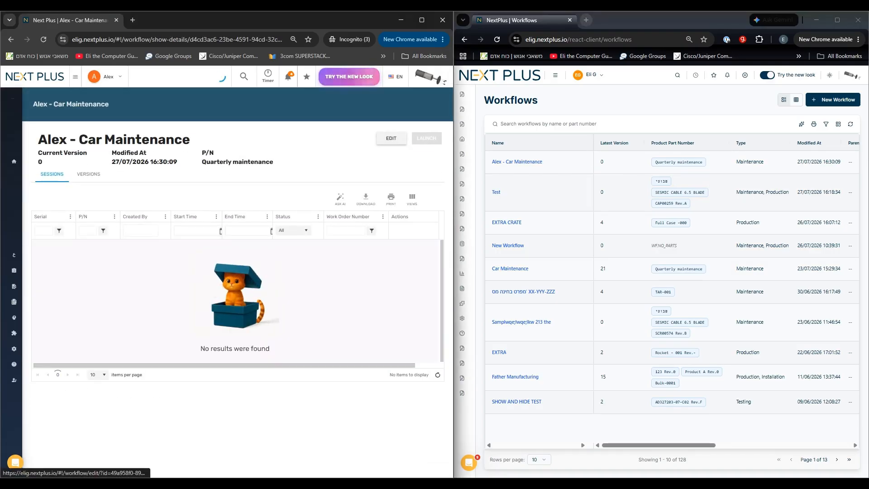
left_click(391, 138)
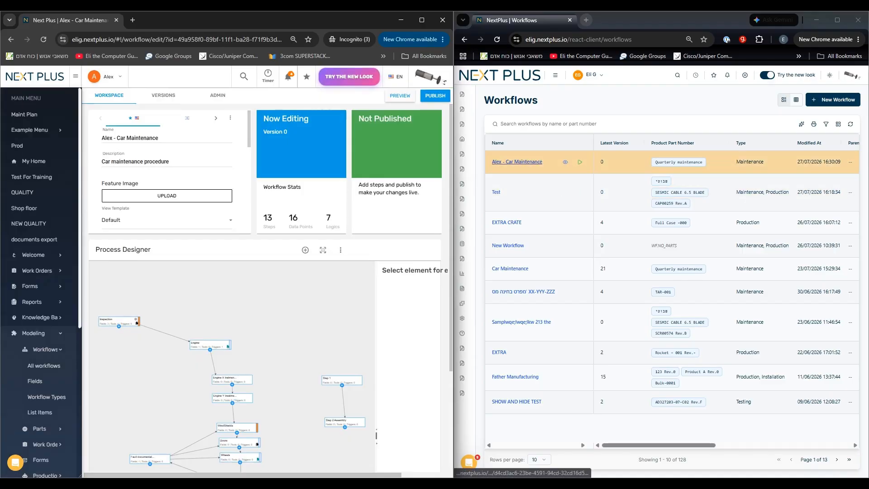
left_click(517, 162)
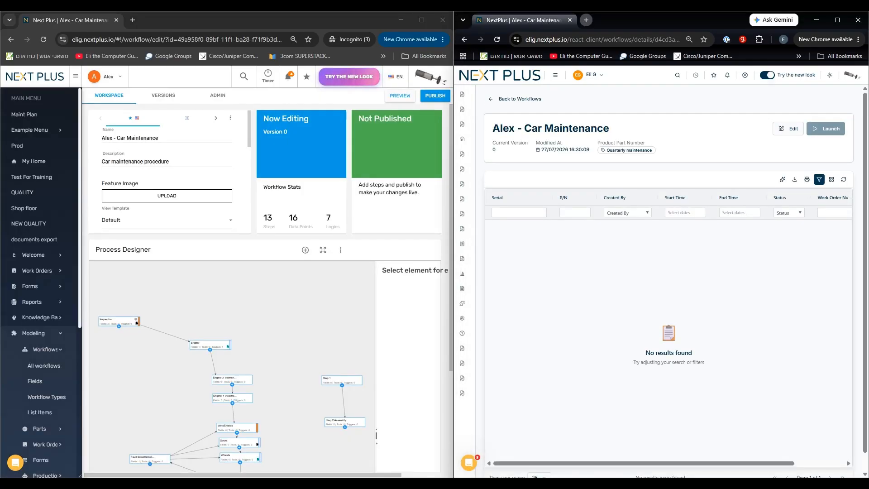
left_click(788, 129)
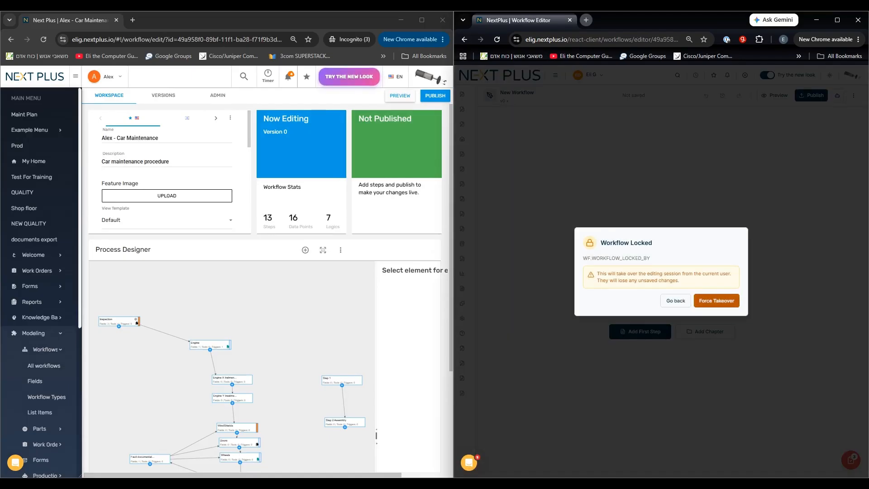
left_click(716, 301)
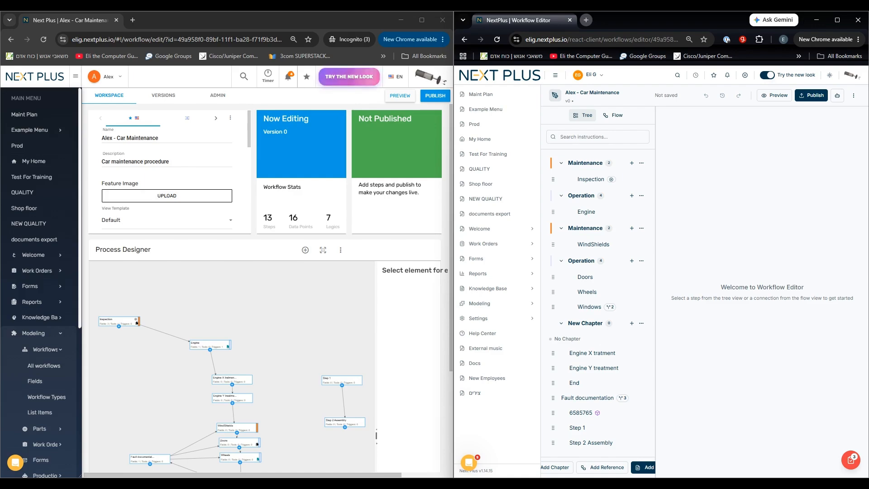
Review the workflow's properties through its custom fields in the old editor and collapse the navigation menu in both editors.
left_click_drag(249, 129, 249, 168)
scroll(169, 171, "down", 2)
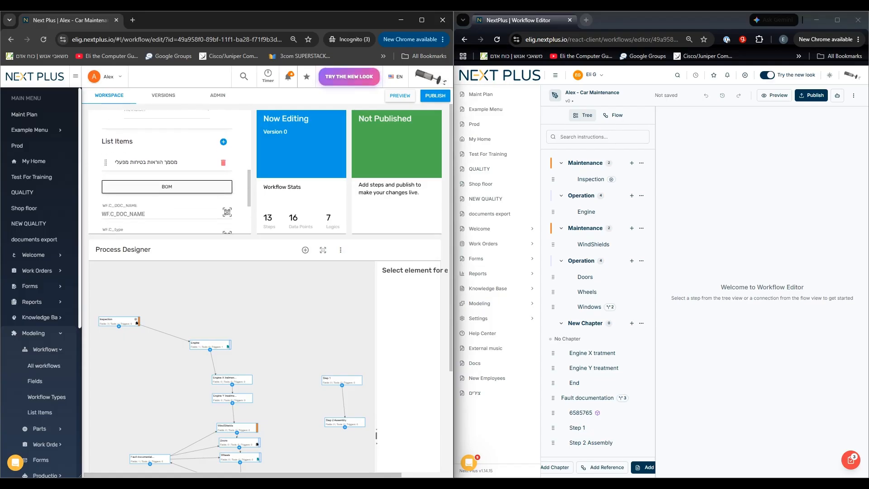
scroll(169, 171, "down", 1)
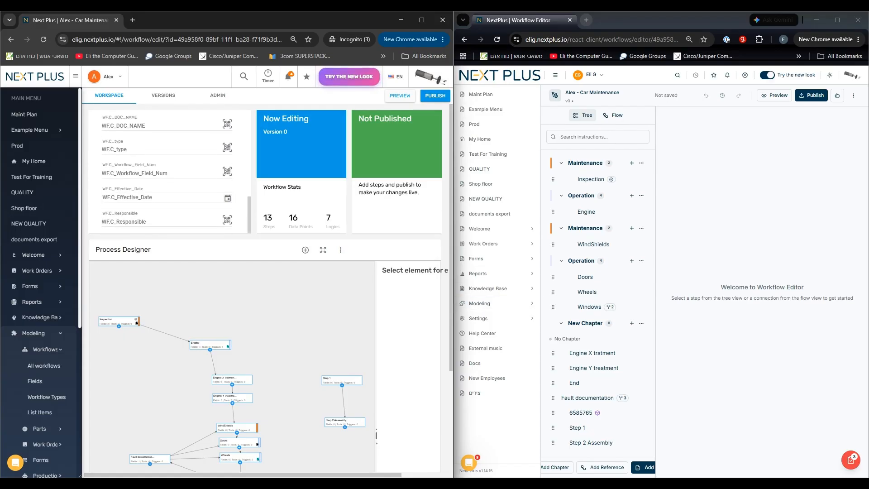
left_click(555, 75)
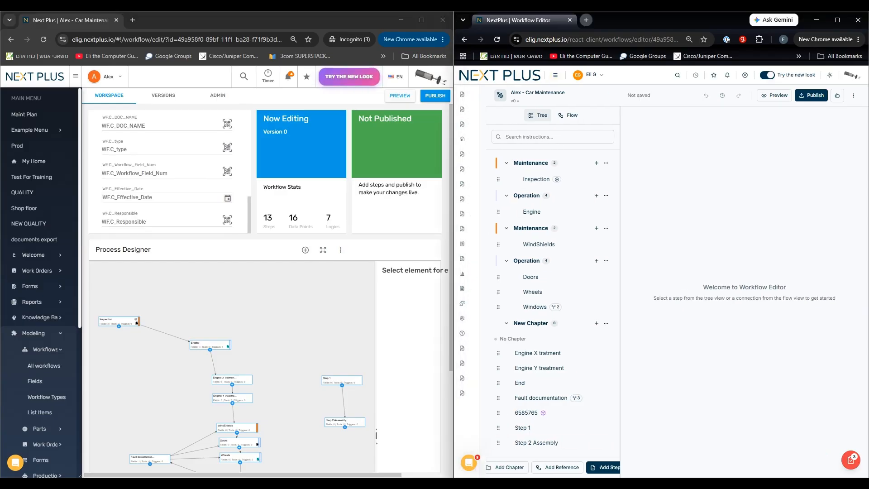
left_click(76, 76)
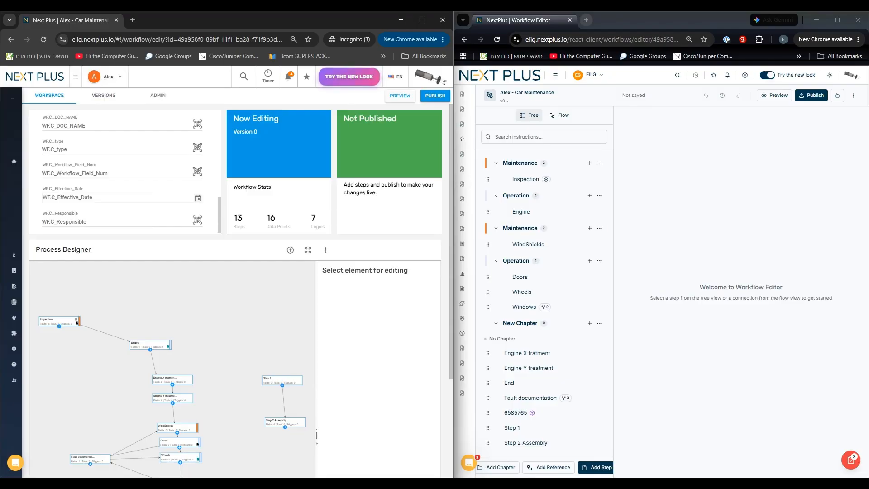
Open the Workflow Settings in the new editor and review the translation, product, custom field and list item sections.
left_click(853, 95)
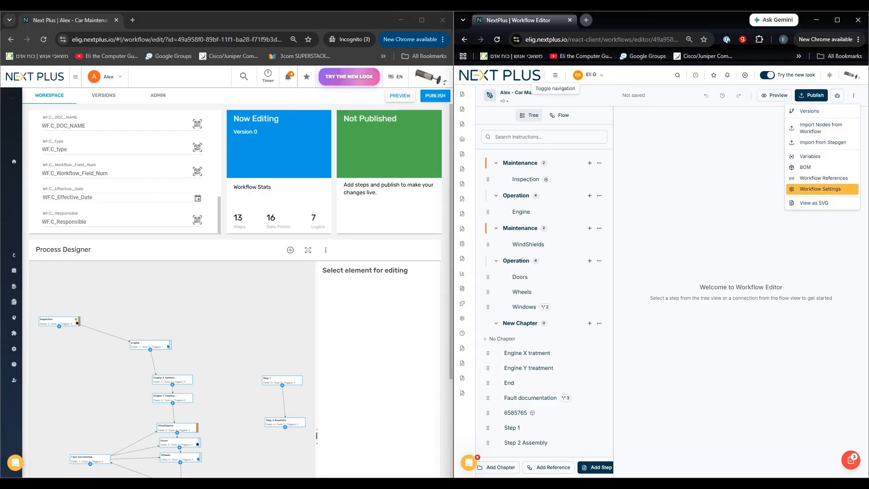
left_click(819, 189)
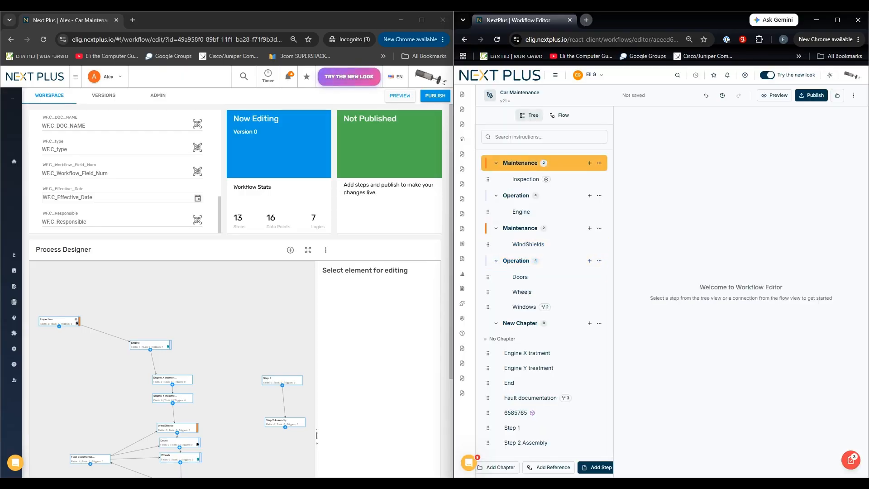
scroll(122, 172, "up", 3)
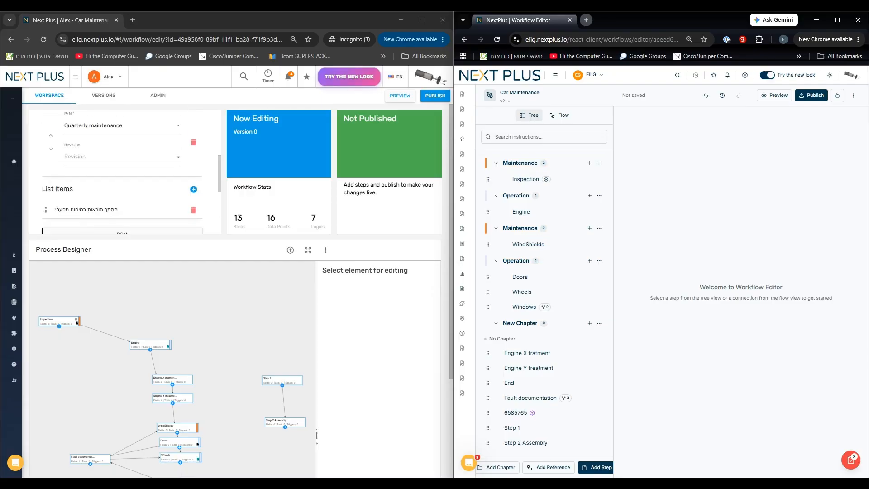
scroll(122, 172, "up", 3)
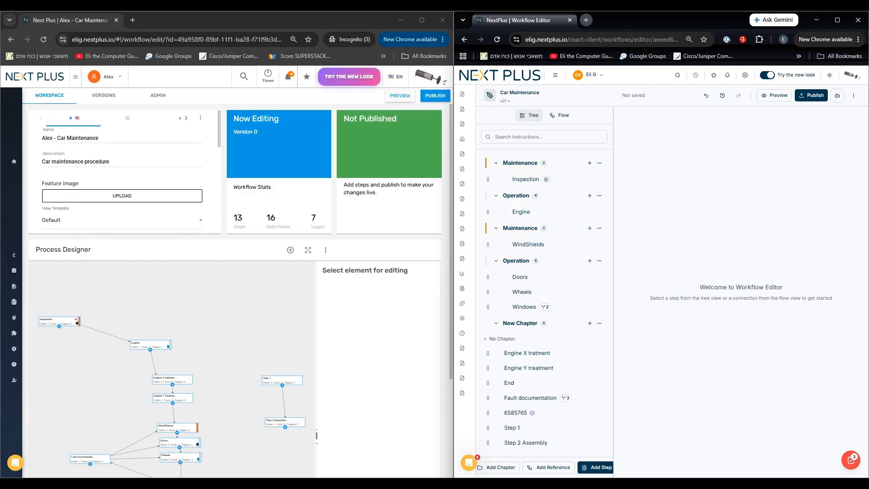
left_click(853, 96)
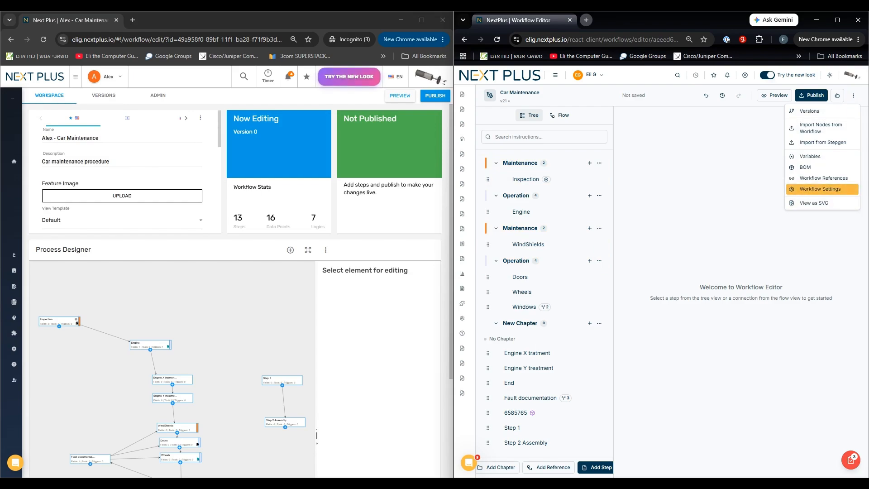
left_click(819, 189)
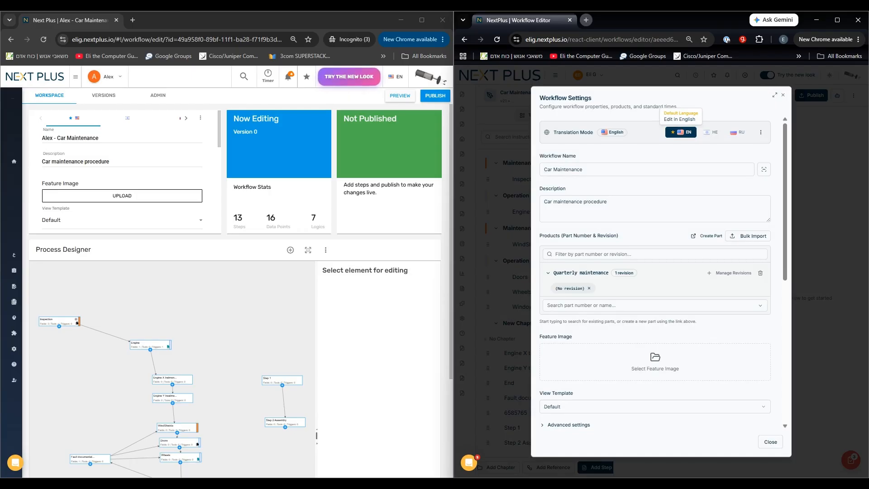
scroll(680, 132, "down", 5)
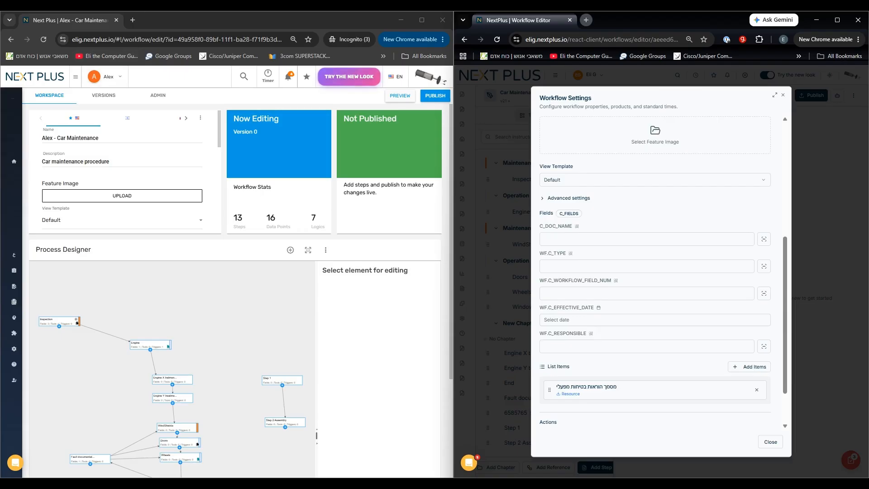
scroll(655, 271, "up", 5)
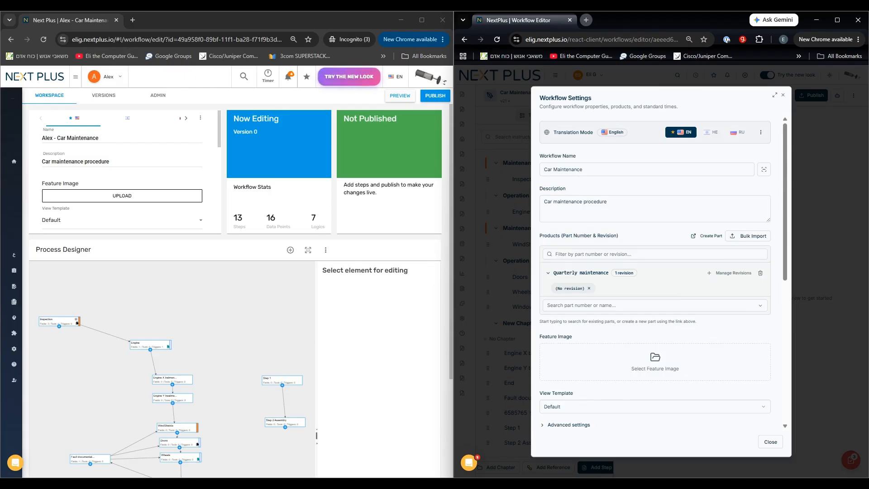
Try to add another product entry to the workflow's properties in the old editor and reload the page.
scroll(125, 171, "down", 2)
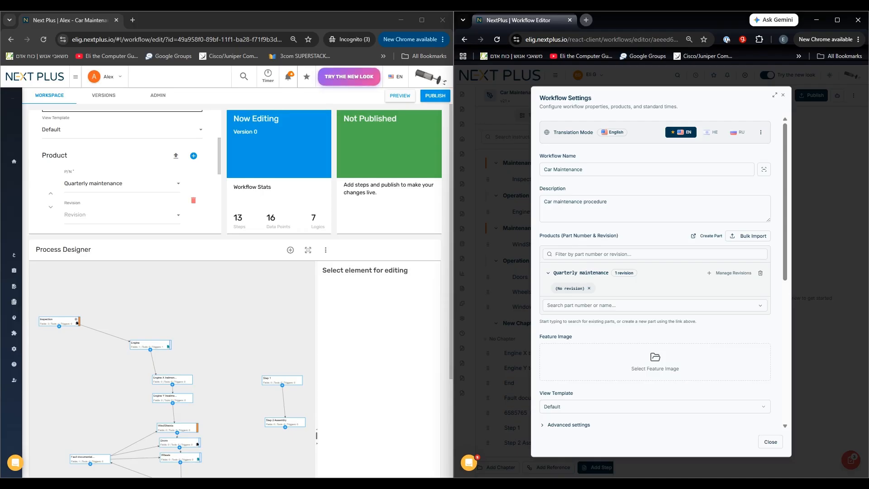
scroll(125, 172, "down", 3)
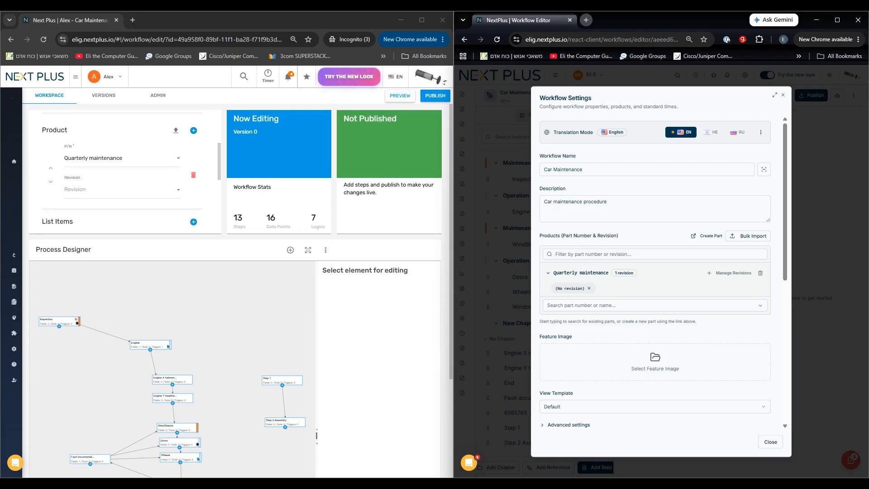
scroll(124, 172, "up", 3)
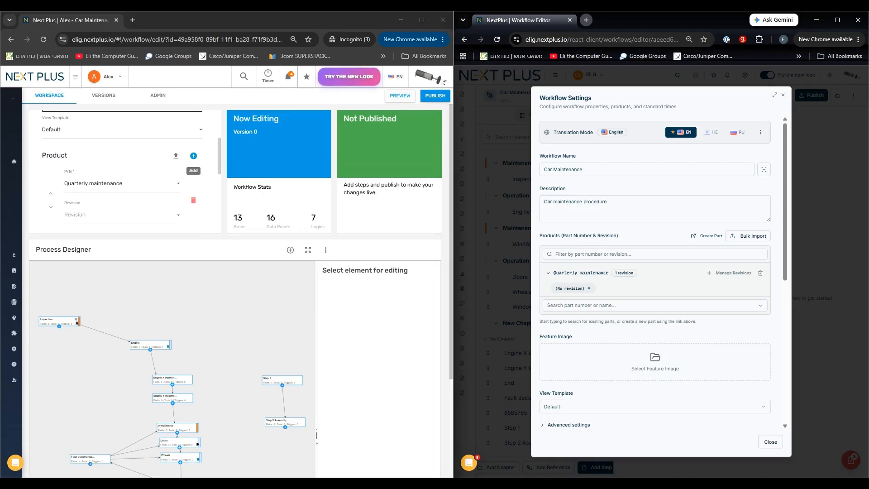
left_click(193, 155)
left_click(278, 293)
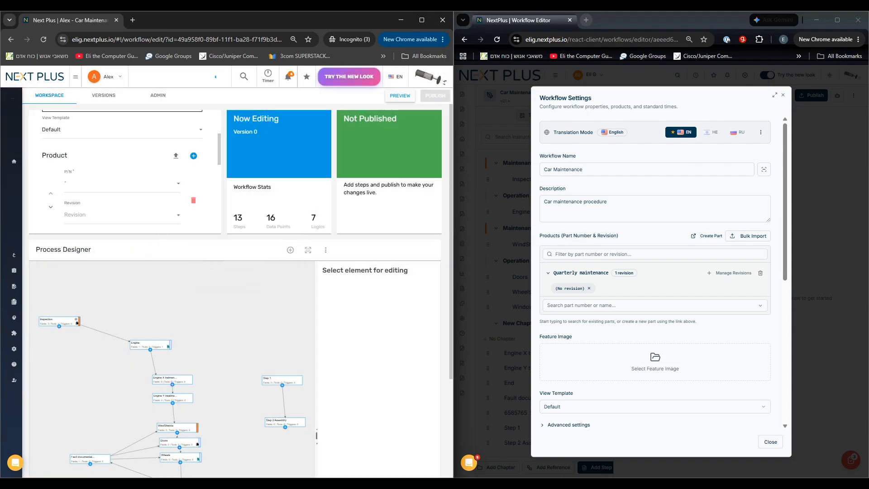
key("Return")
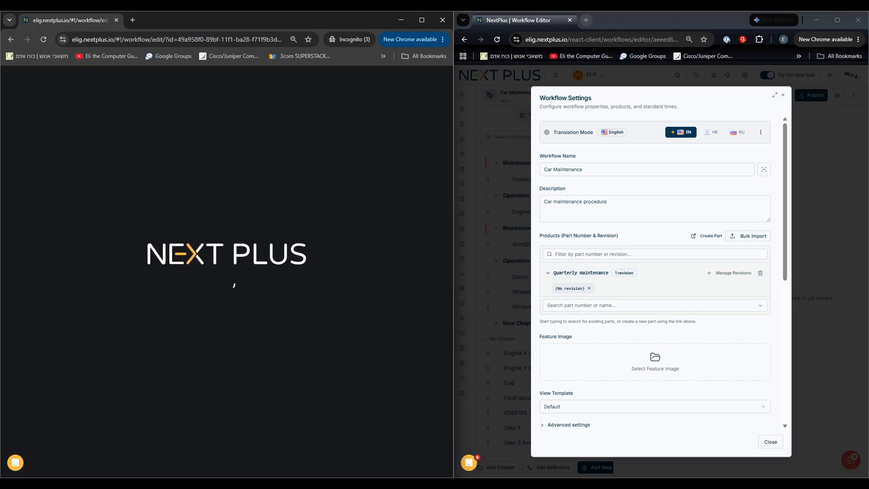
Add the parts 0001 and SESMIC CABLE 8.5 BEAM to the Car Maintenance workflow's products in the new editor's settings.
left_click(652, 305)
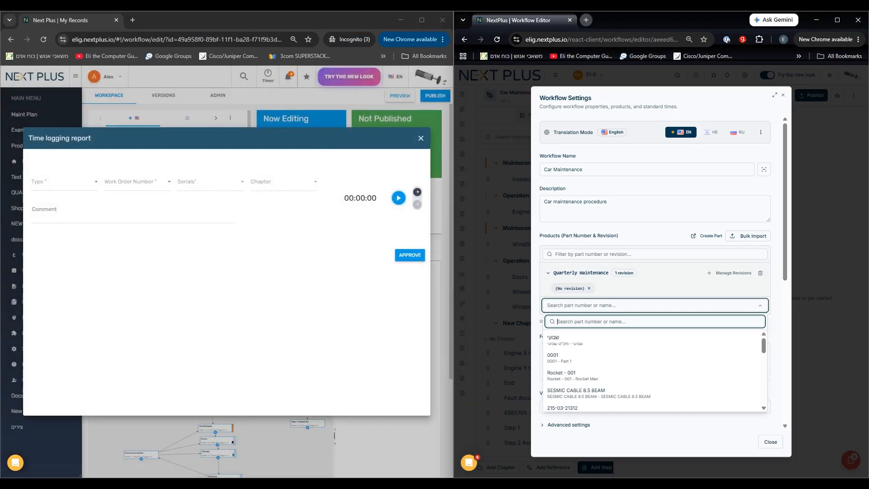
left_click(602, 358)
scroll(633, 313, "down", 1)
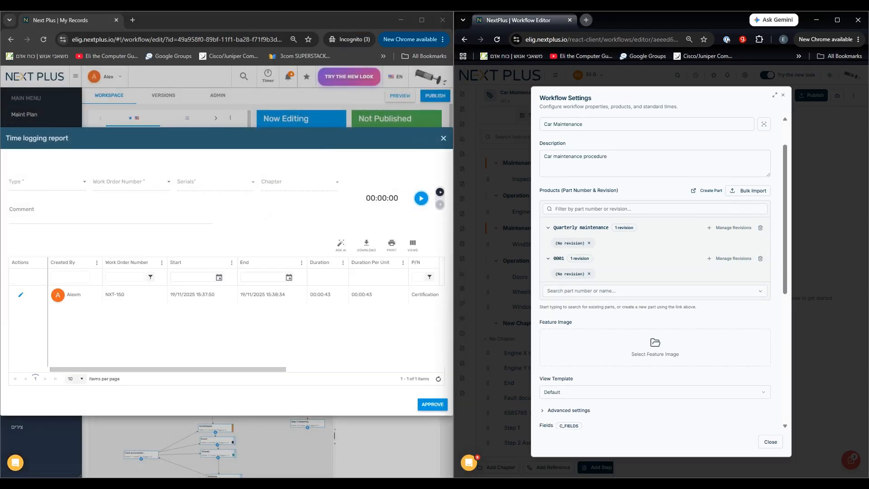
left_click(633, 291)
left_click(598, 379)
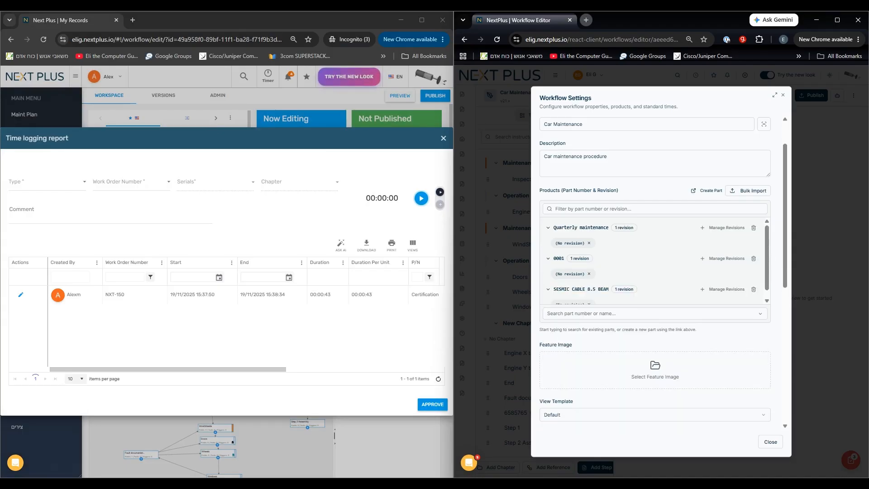
Close the Time logging report in the old interface and return to the beginning of the new editor's Workflow Settings.
left_click(444, 138)
scroll(656, 273, "up", 1)
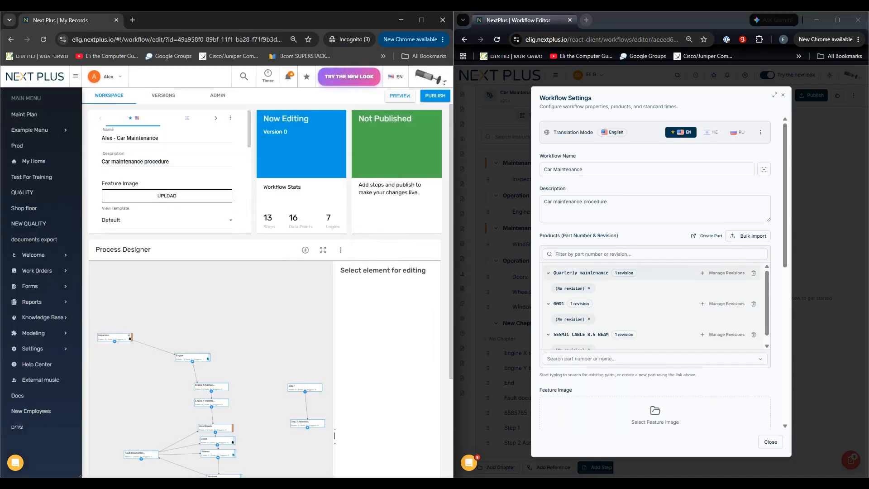
Filter the new editor's products by 00, delete part 0001, clear the filter and remove SESMIC CABLE 8.5 BEAM.
left_click(655, 254)
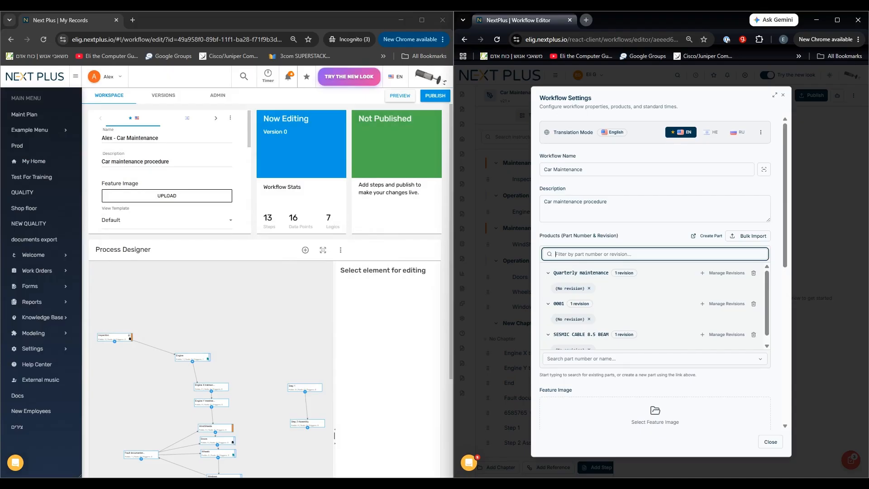
type("00")
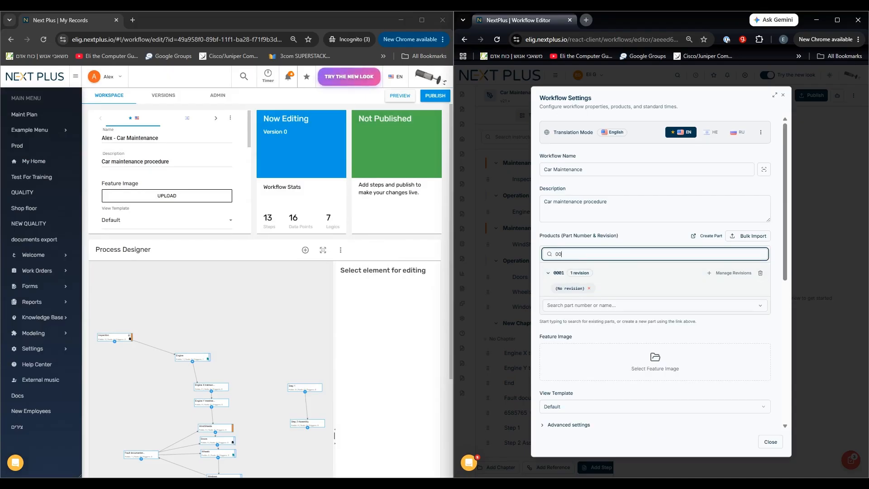
left_click(760, 273)
left_click(654, 254)
key("ctrl+a")
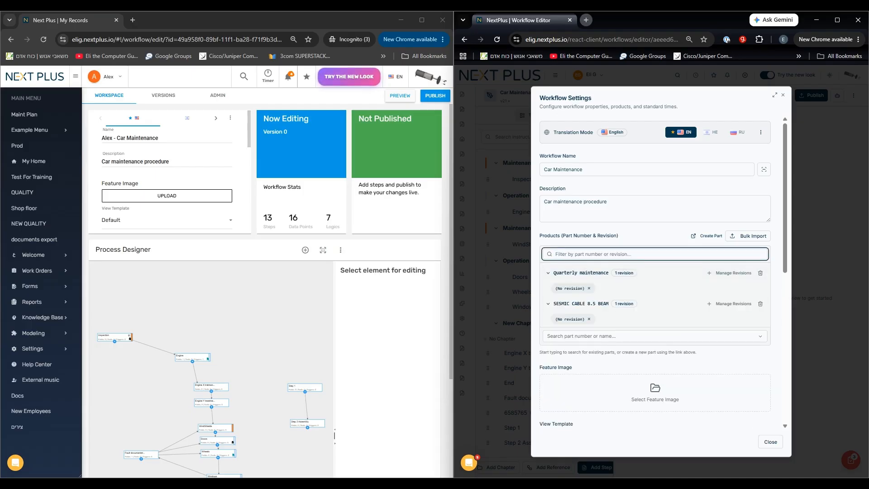
left_click(588, 318)
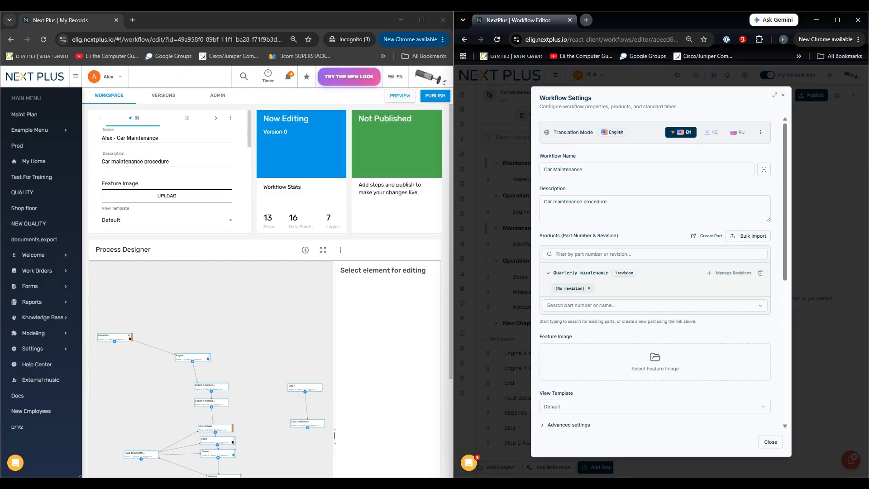
Compare the product, view template, custom field and list item sections of the workflow properties in both editors.
scroll(655, 272, "down", 2)
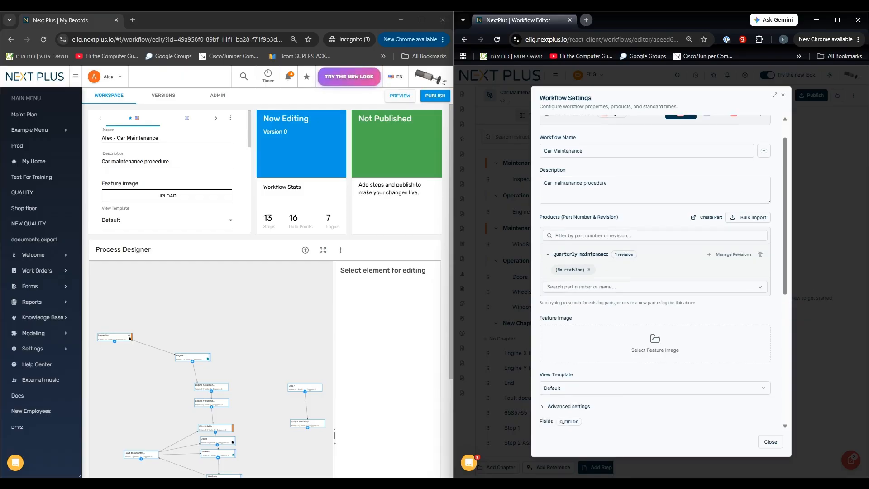
scroll(167, 172, "down", 2)
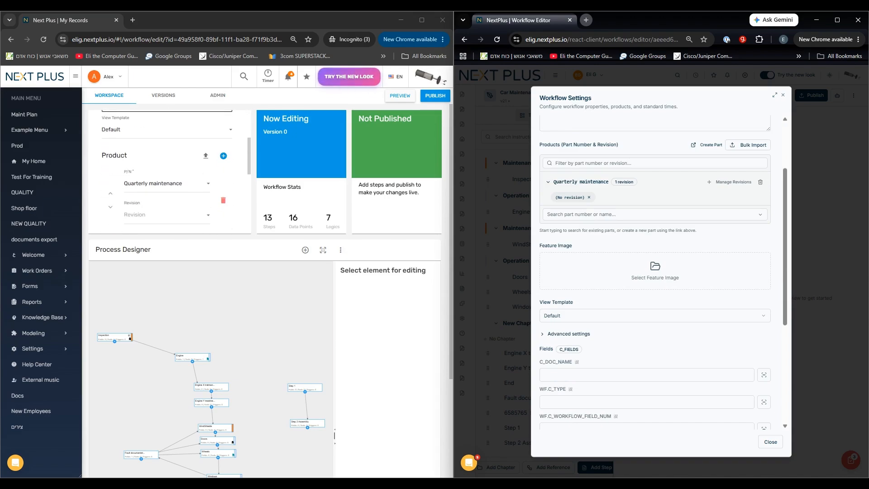
left_click(568, 334)
left_click(568, 334)
scroll(168, 172, "down", 3)
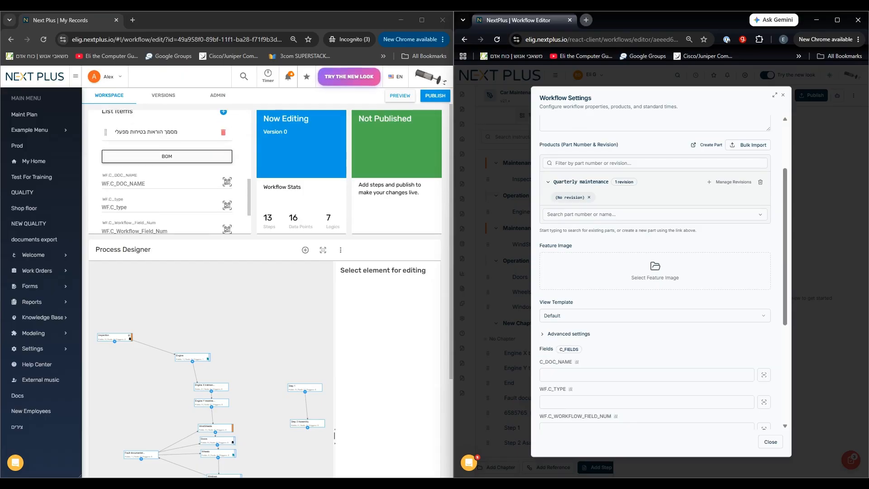
scroll(168, 172, "down", 1)
scroll(655, 272, "down", 1)
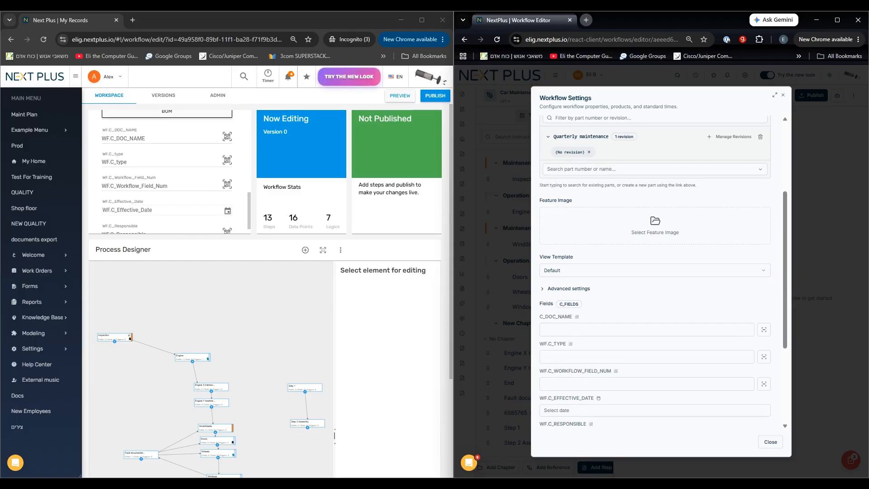
scroll(655, 272, "down", 2)
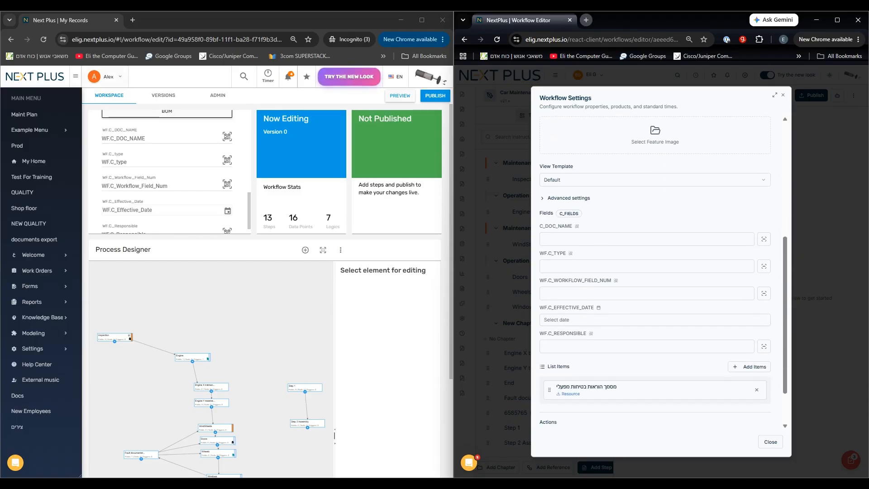
scroll(167, 172, "down", 3)
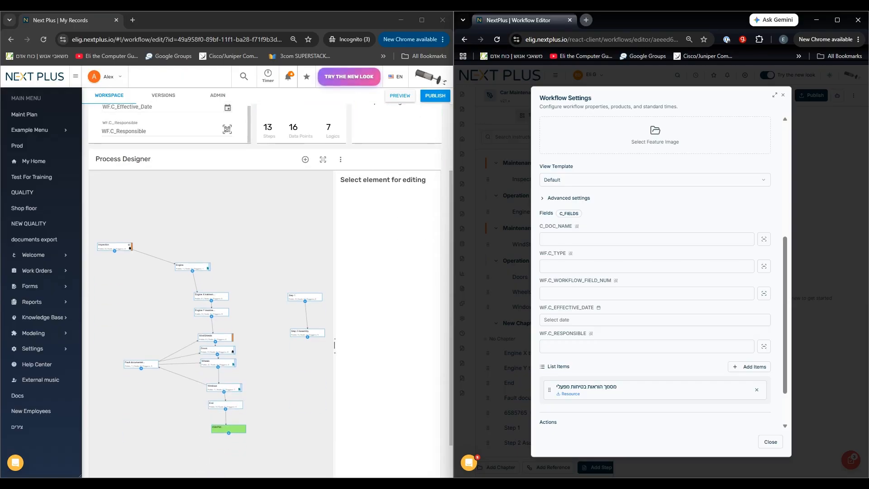
scroll(265, 289, "up", 2)
scroll(167, 174, "up", 2)
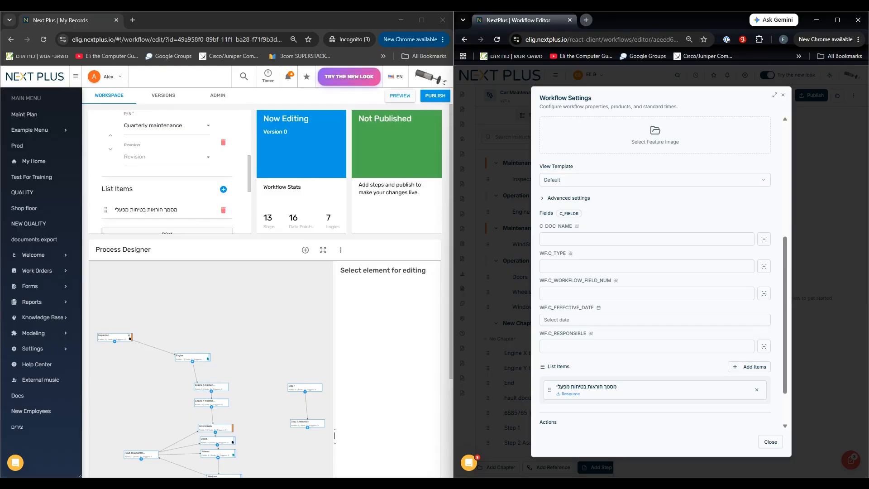
left_click(567, 198)
left_click(568, 199)
Open the list item selection in the new editor, tick example document and open the list management.
scroll(746, 321, "down", 1)
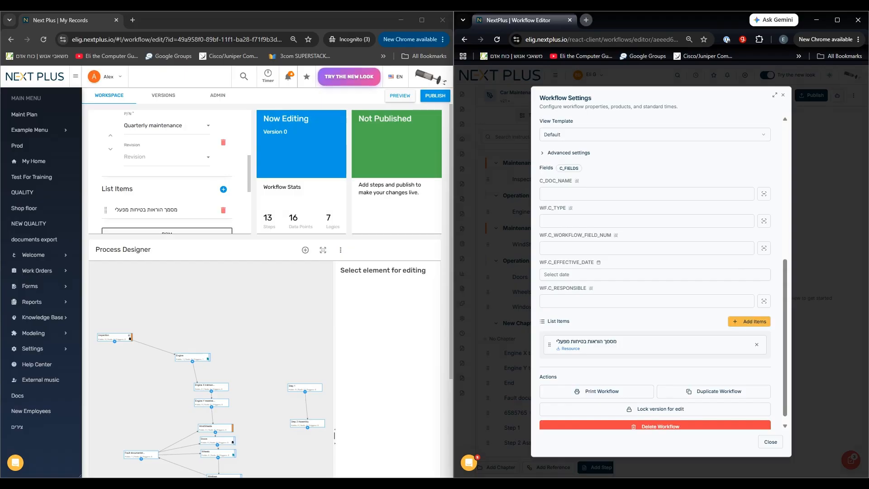
left_click(750, 321)
left_click(529, 233)
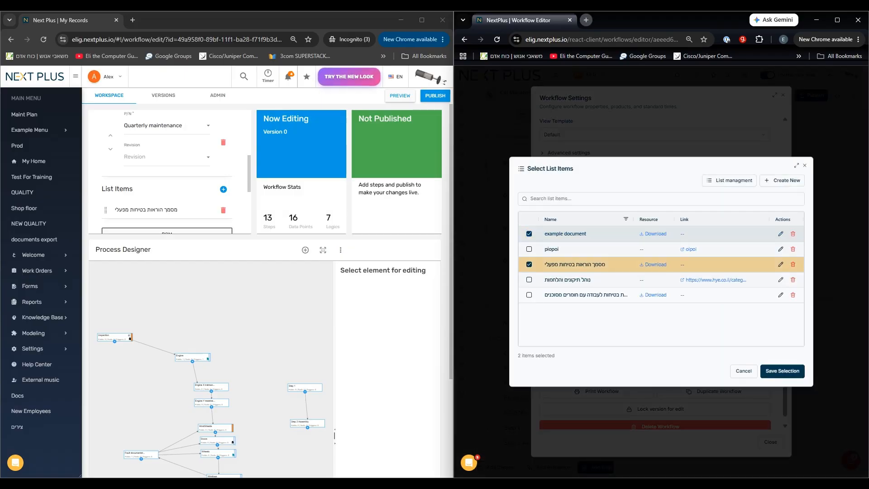
left_click(729, 181)
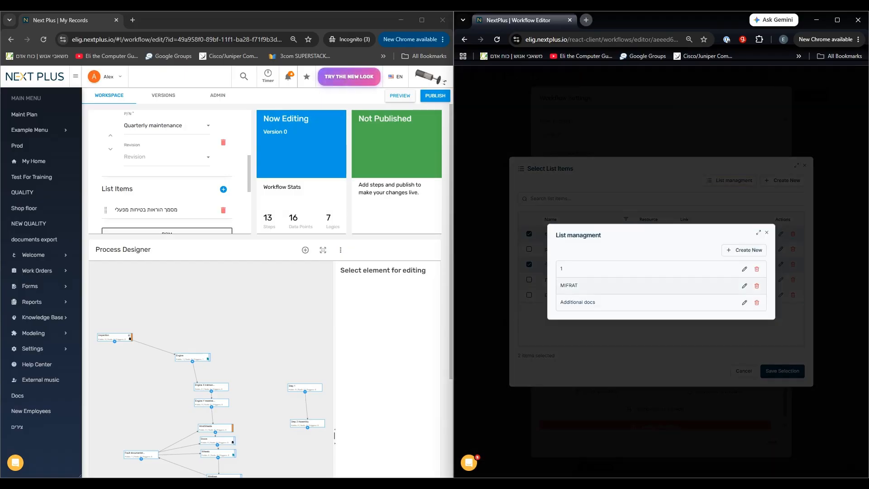
View the old editor's list item selection and new list item form, and cancel the list item dialogs in both editors.
left_click(223, 189)
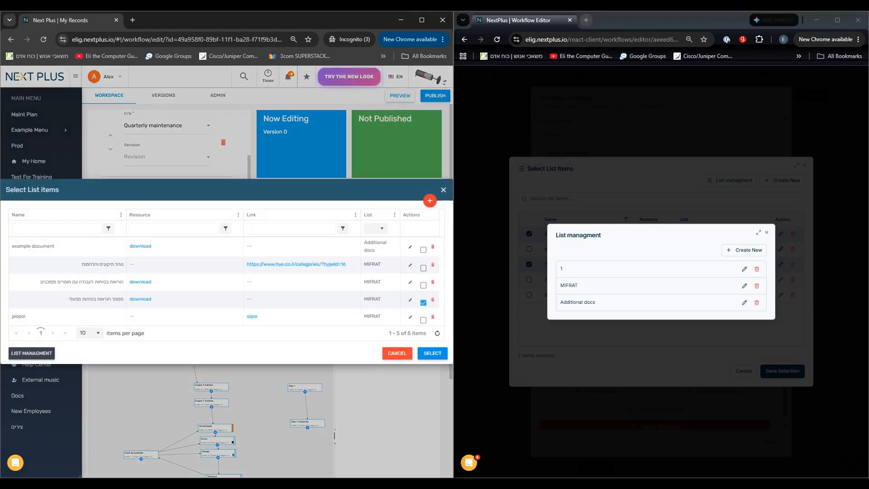
left_click(430, 201)
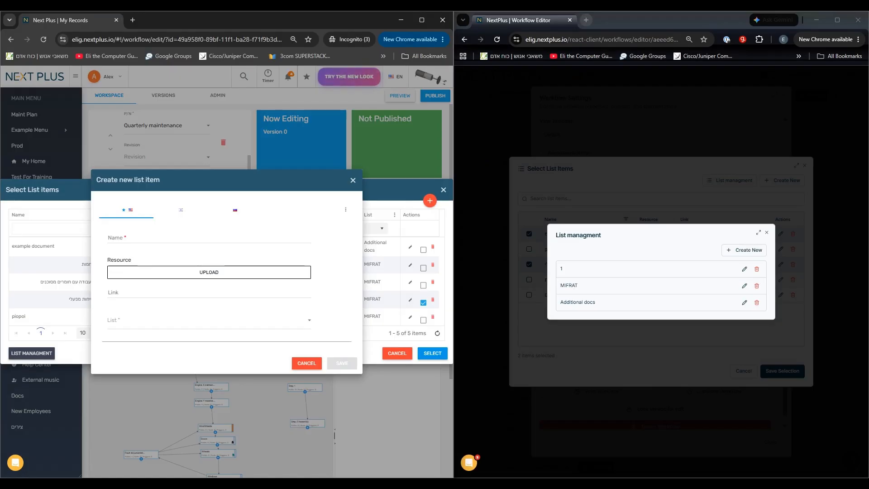
left_click(306, 362)
left_click(396, 353)
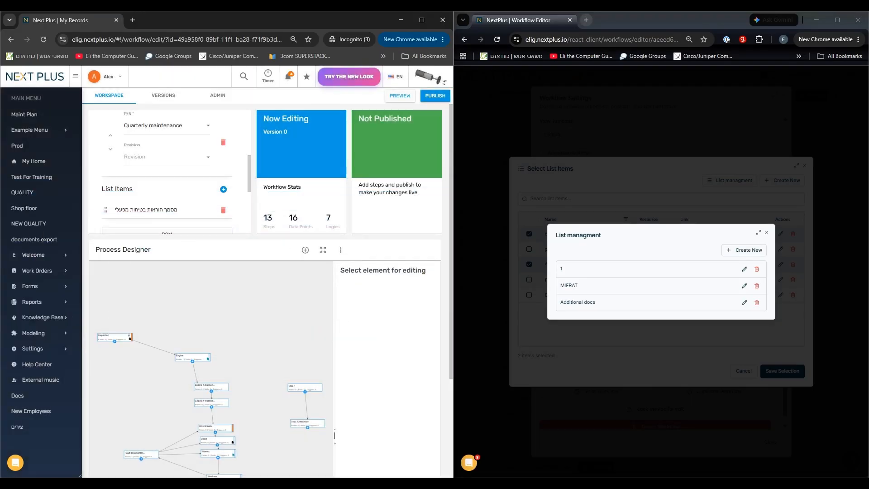
left_click(766, 232)
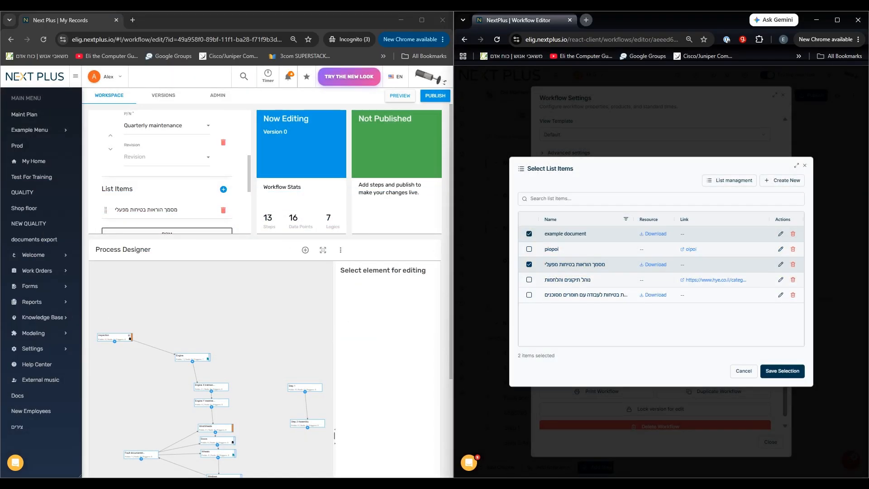
left_click(743, 371)
Compare the new editor's workflow actions and advanced settings with the old editor's Admin settings and workflow type options.
scroll(167, 172, "down", 2)
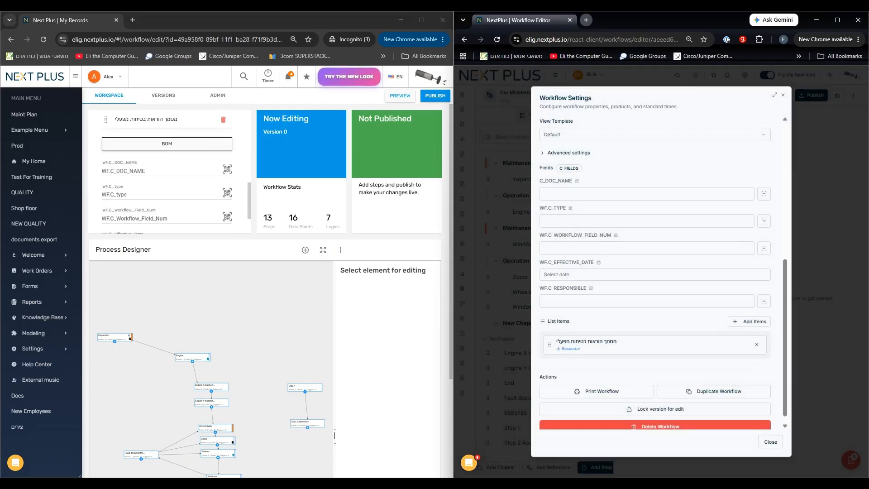
scroll(719, 392, "down", 1)
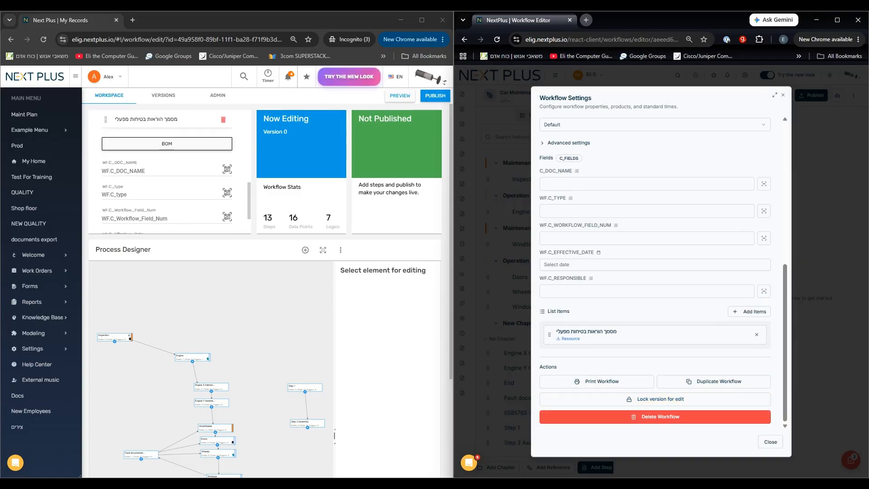
left_click(218, 95)
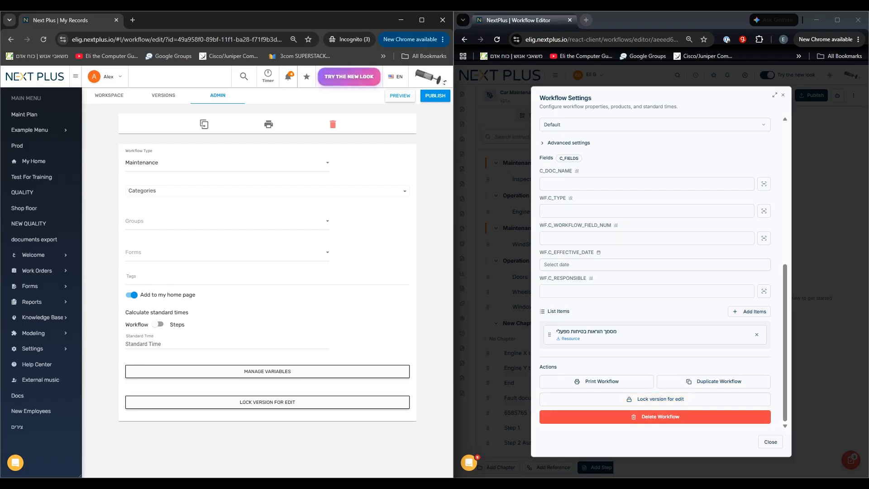
scroll(655, 272, "up", 1)
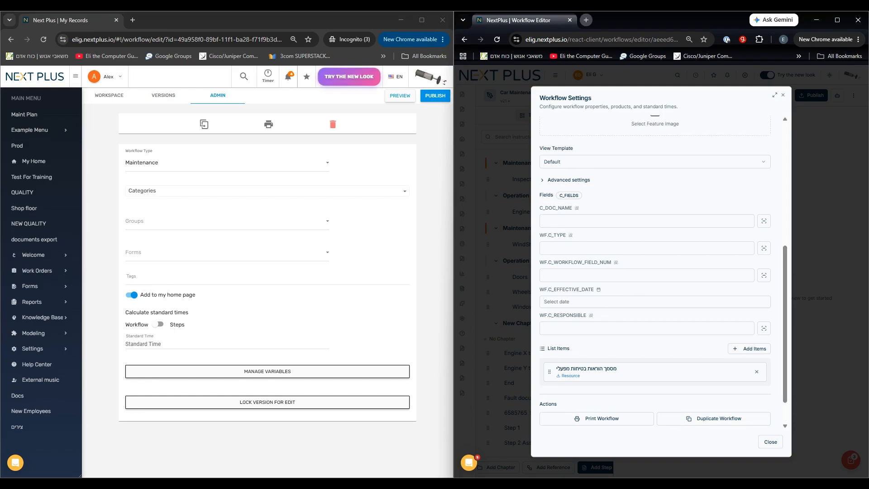
left_click(568, 180)
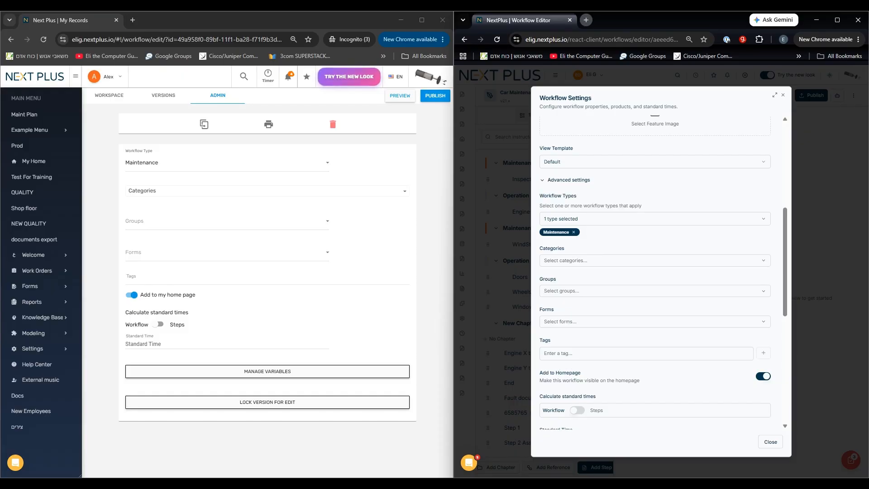
left_click(226, 162)
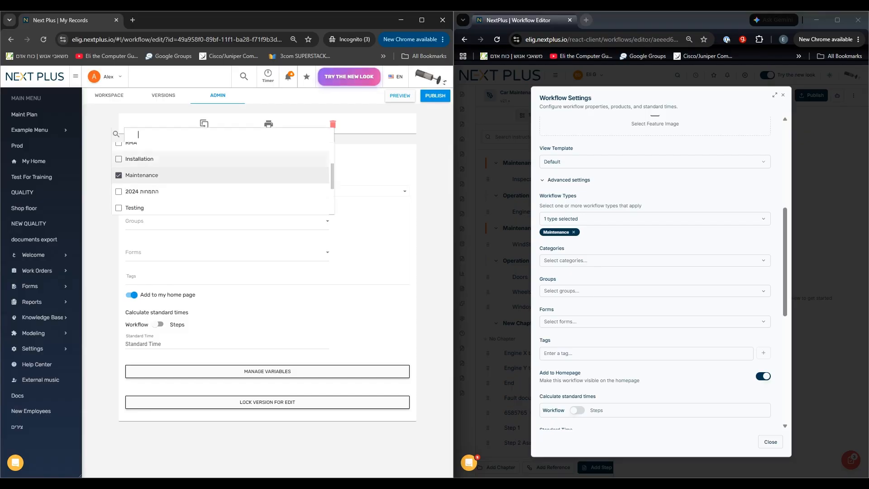
left_click(373, 170)
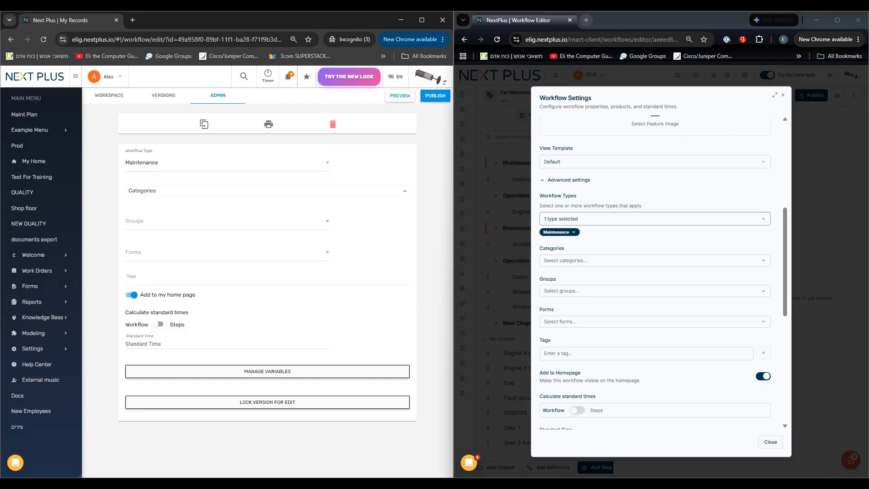
Add Testing to the Car Maintenance workflow's types in the new editor's advanced settings.
left_click(652, 218)
scroll(651, 273, "down", 2)
scroll(634, 271, "up", 2)
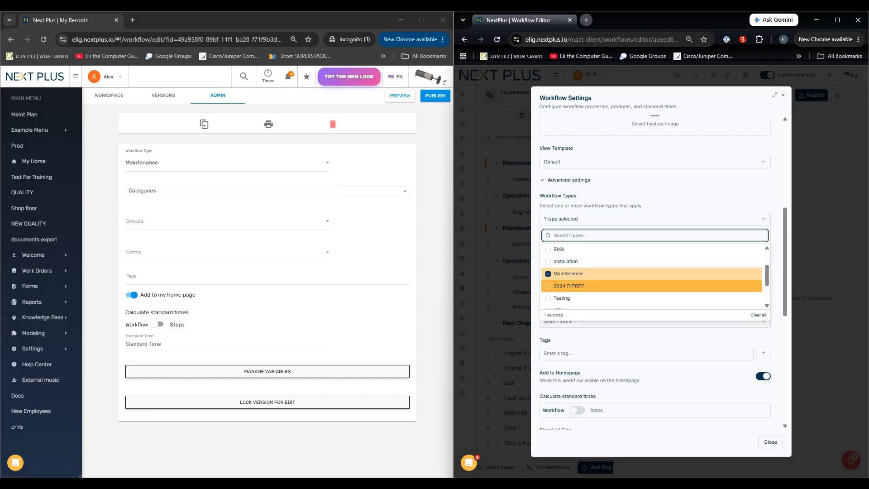
left_click(565, 298)
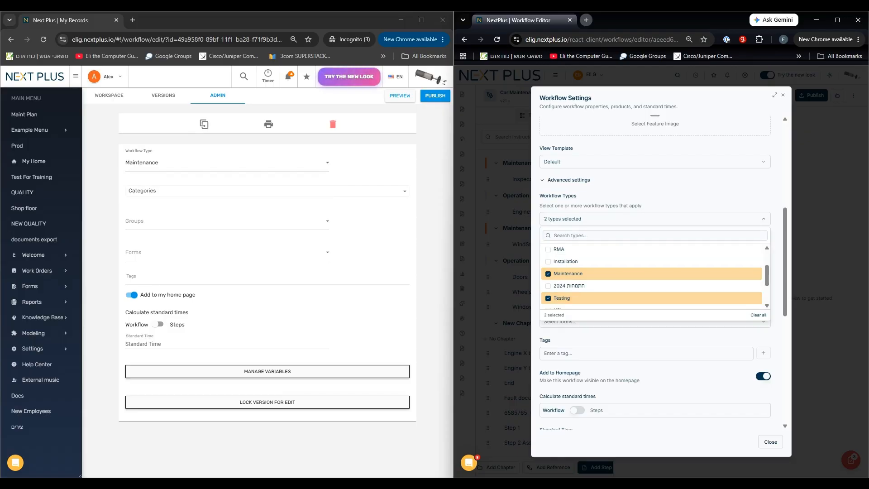
left_click(656, 192)
Examine the available categories and groups in the new editor's advanced settings without selecting any.
left_click(655, 261)
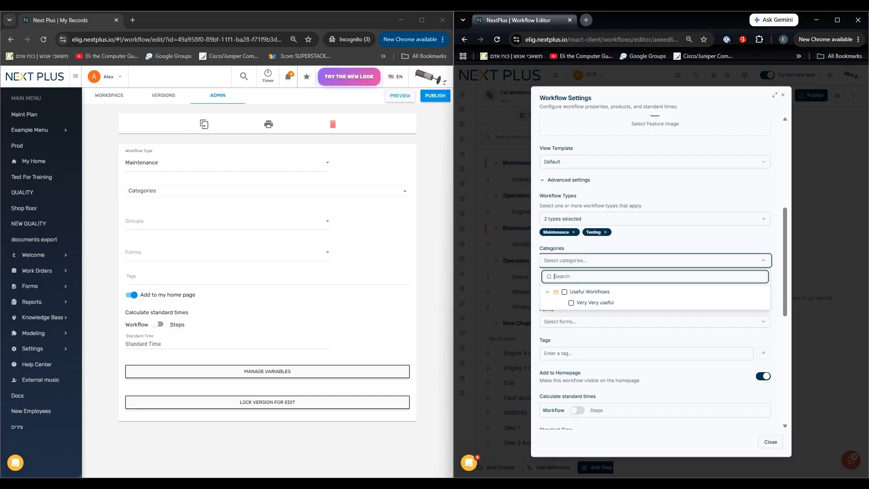
left_click(654, 219)
left_click(655, 290)
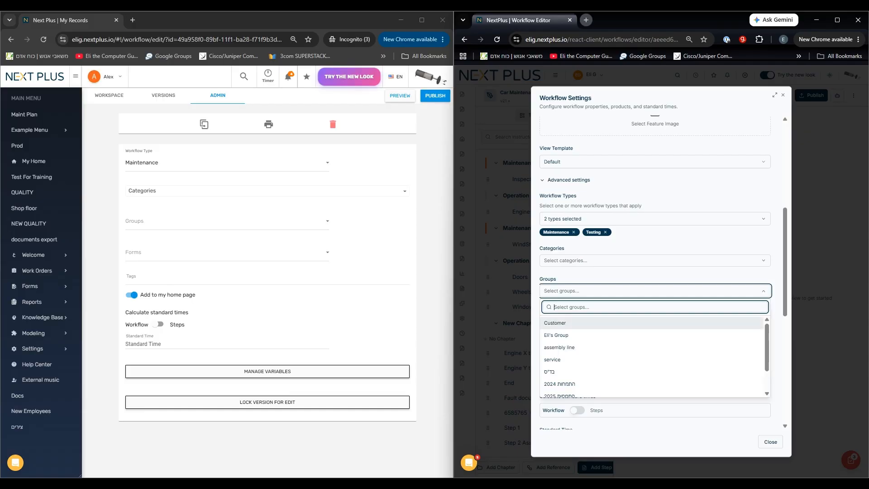
scroll(655, 328, "down", 1)
left_click(655, 260)
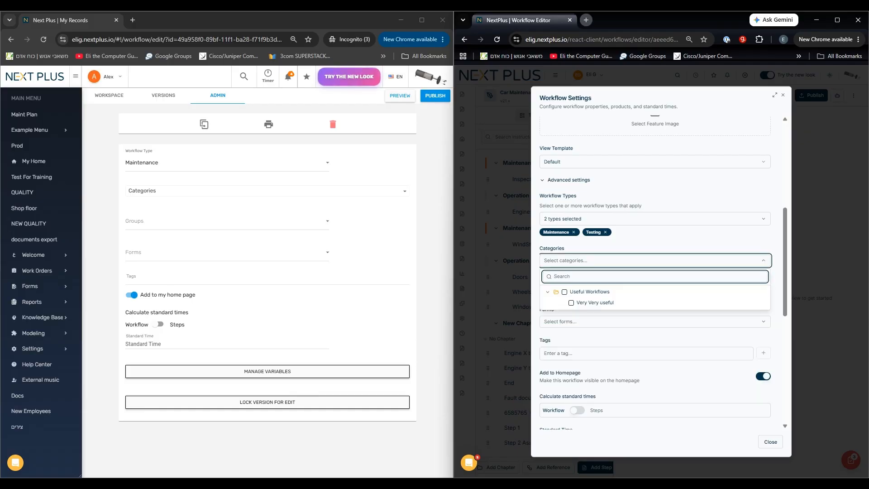
left_click(655, 260)
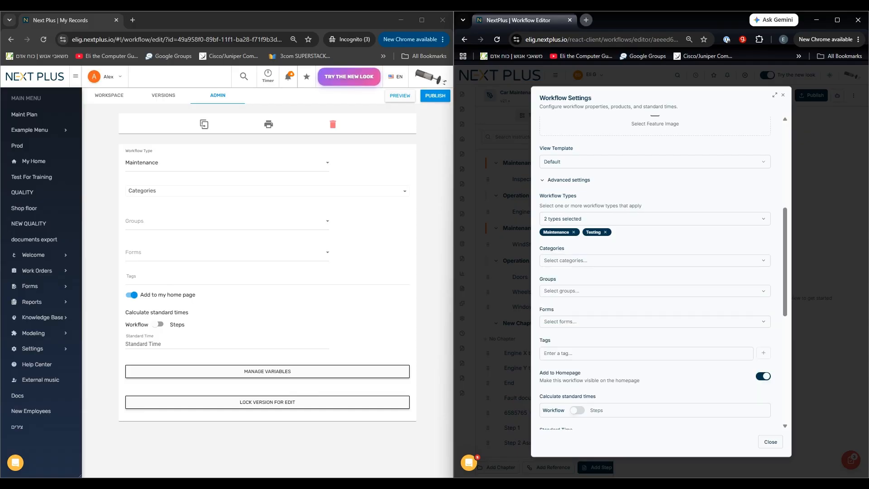
Review the tags, homepage and standard time settings in the new editor, and return to the old editor's workspace.
scroll(654, 272, "down", 2)
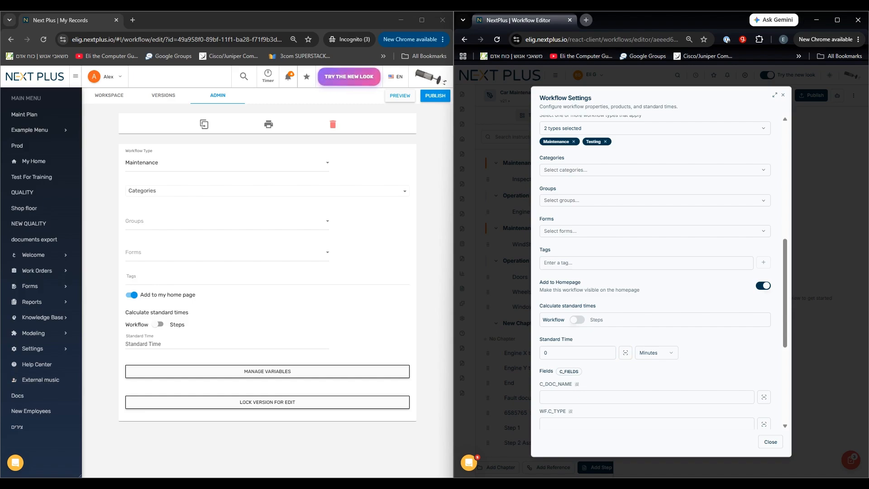
scroll(654, 272, "up", 3)
scroll(655, 271, "down", 2)
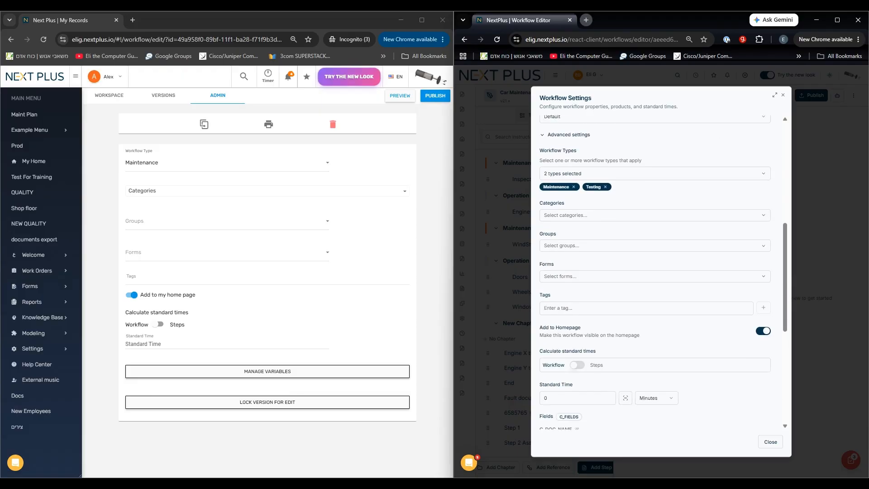
scroll(654, 271, "up", 6)
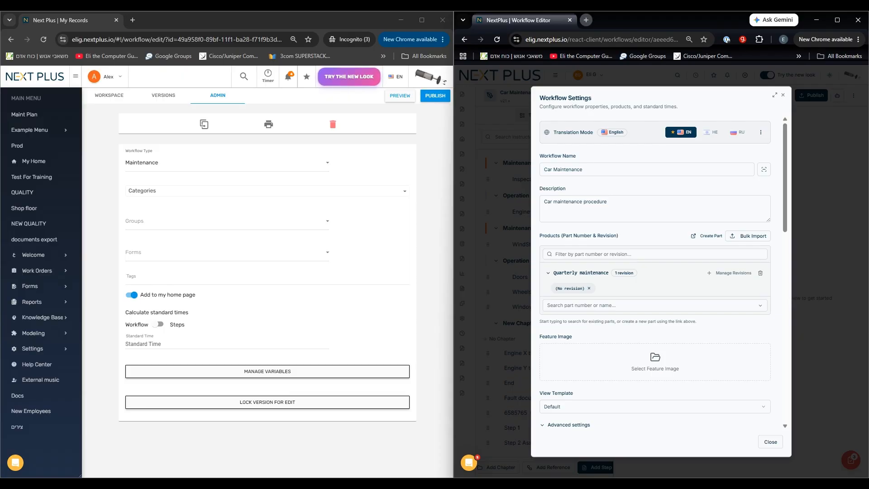
left_click(109, 95)
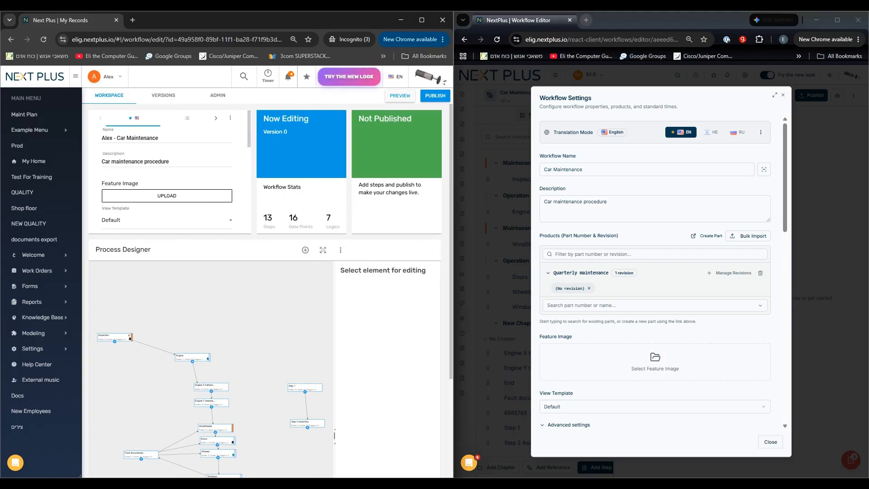
Close the workflow settings and review the additional workflow actions available in the new editor.
left_click(783, 95)
left_click(853, 96)
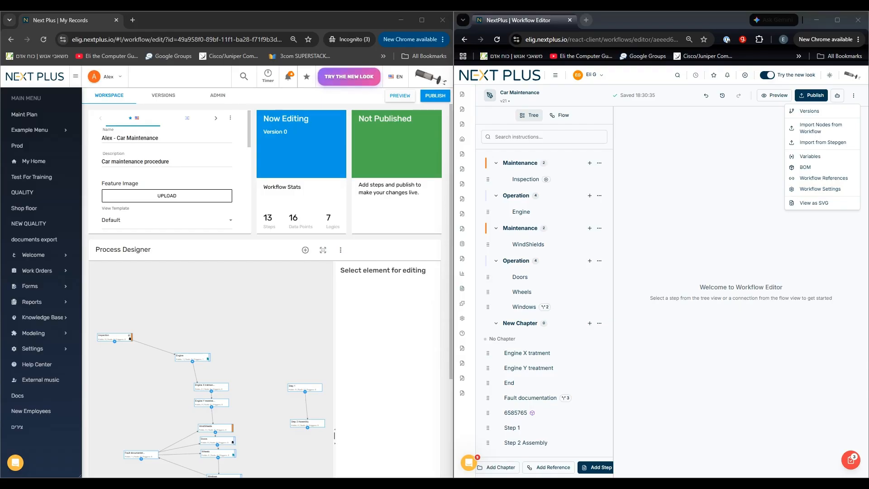
left_click(705, 204)
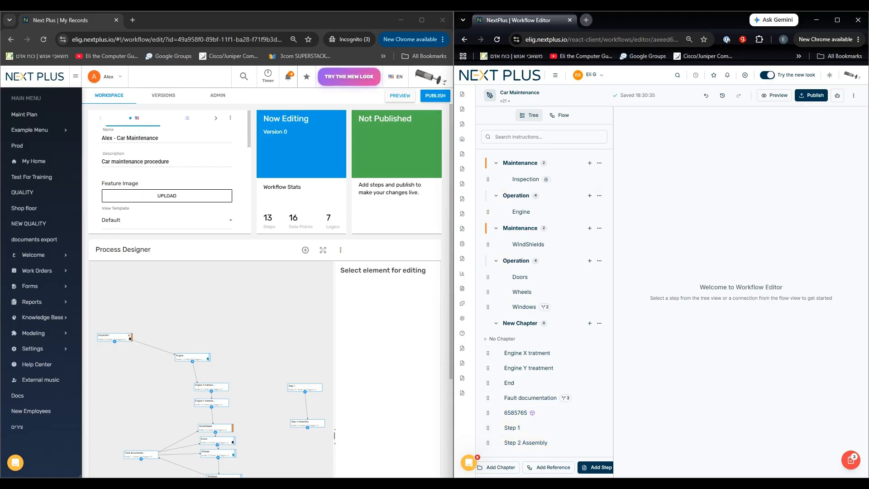
Compare the new editor's Flow diagram of the workflow with the old editor's Process Designer diagram.
left_click_drag(613, 362, 687, 362)
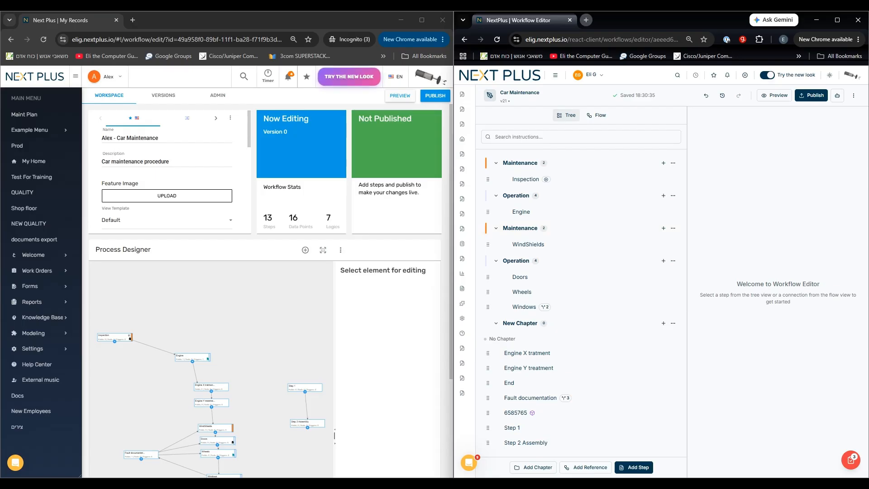
left_click(596, 114)
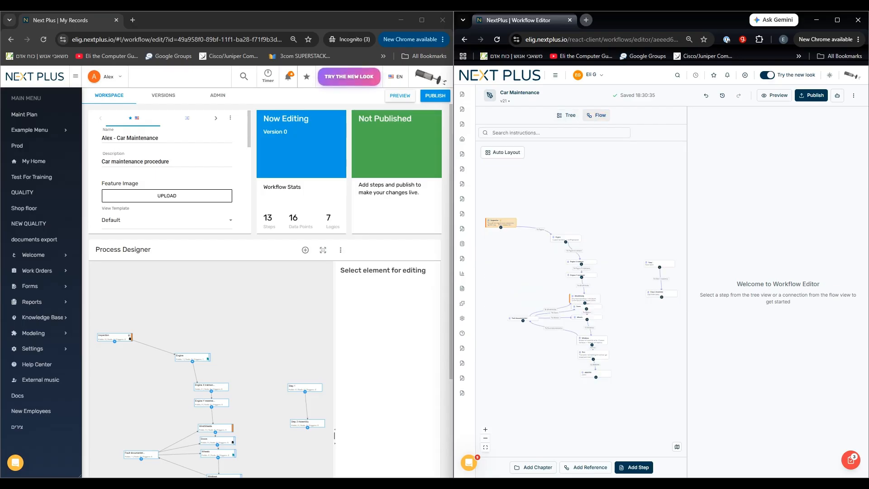
scroll(552, 273, "up", 4)
left_click_drag(552, 274, 562, 237)
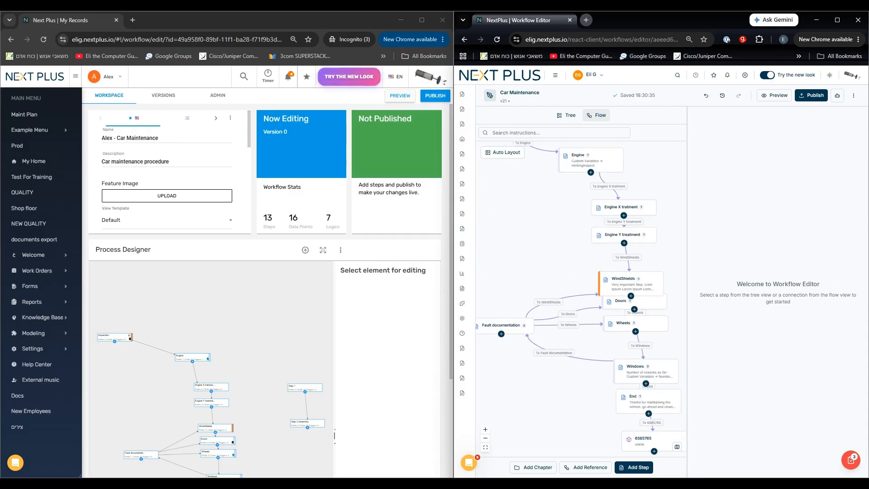
left_click_drag(264, 383, 272, 330)
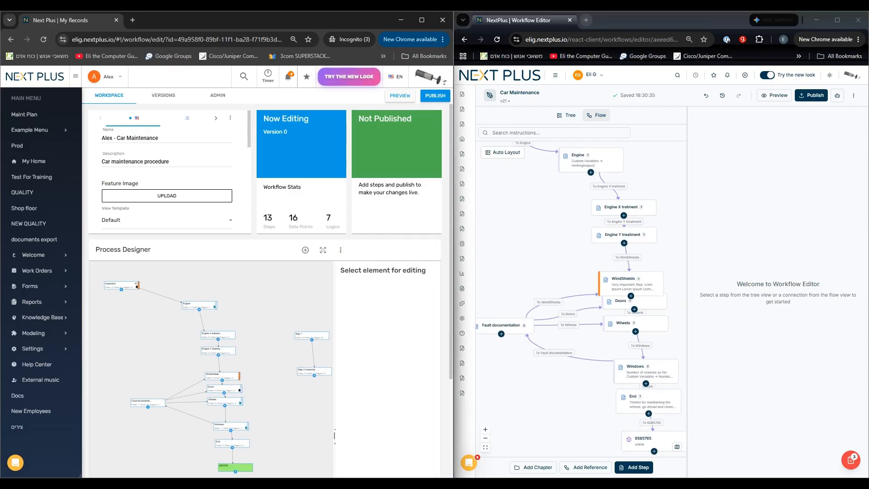
scroll(133, 358, "up", 2)
left_click_drag(140, 361, 191, 402)
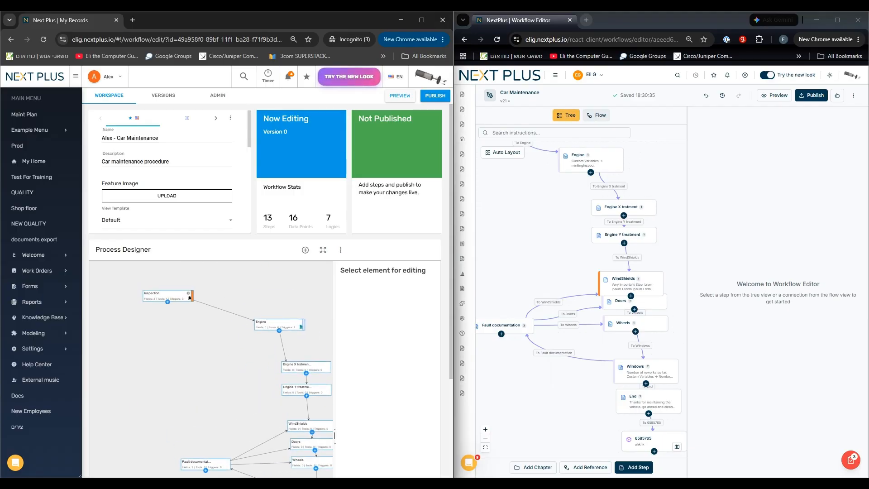
Return the new editor to the Tree view and look through the Engine, WindShields, Doors, Wheels and Windows steps.
left_click(566, 114)
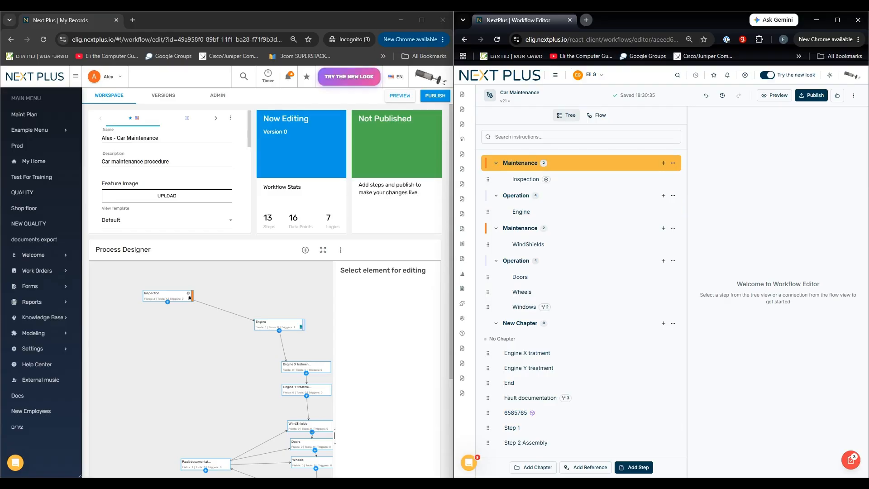
left_click(521, 212)
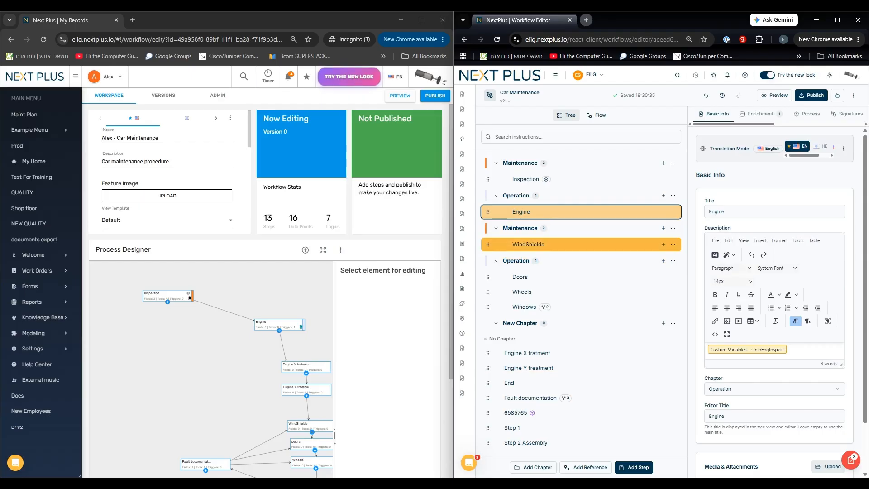
left_click(528, 244)
left_click(520, 277)
left_click(522, 292)
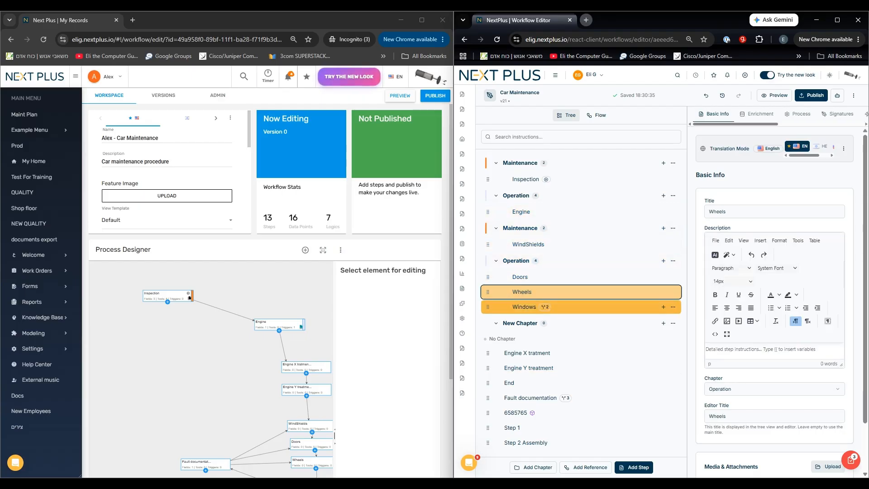
left_click(524, 306)
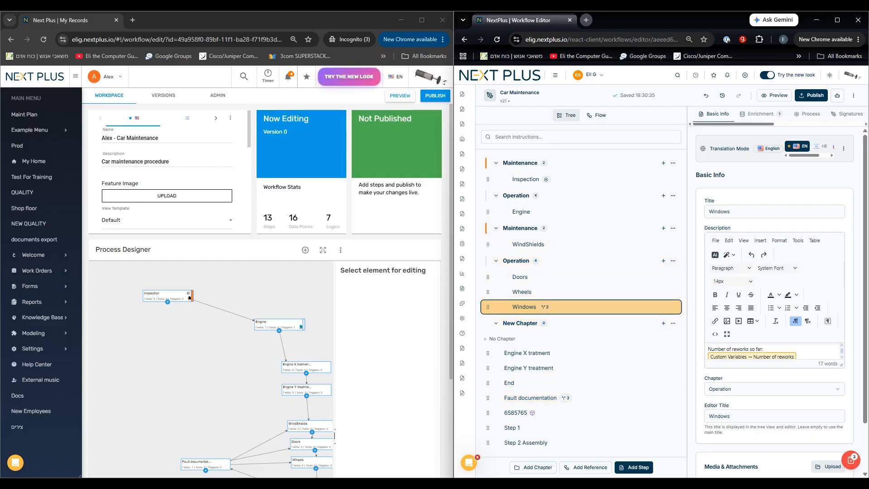
Enlarge the step details area in both editors and examine the Engine step's title, description and media in the old one.
left_click_drag(686, 362, 589, 362)
left_click(280, 326)
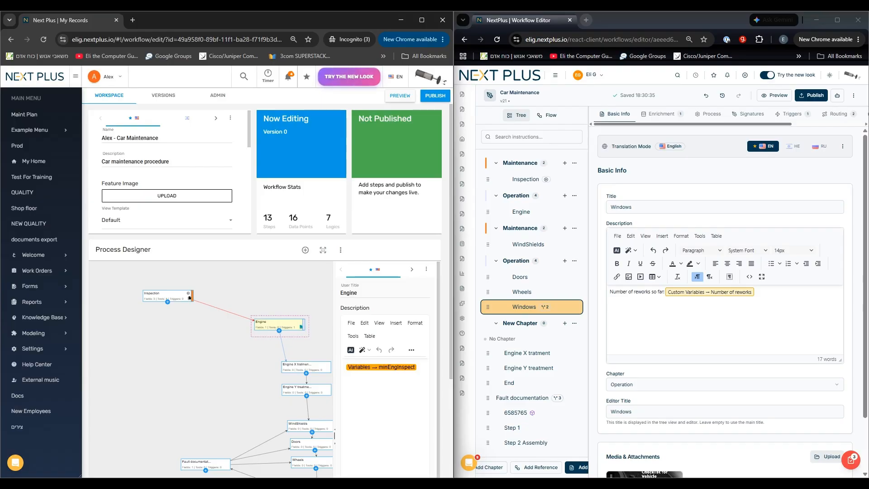
left_click_drag(334, 344, 268, 344)
scroll(268, 343, "up", 2)
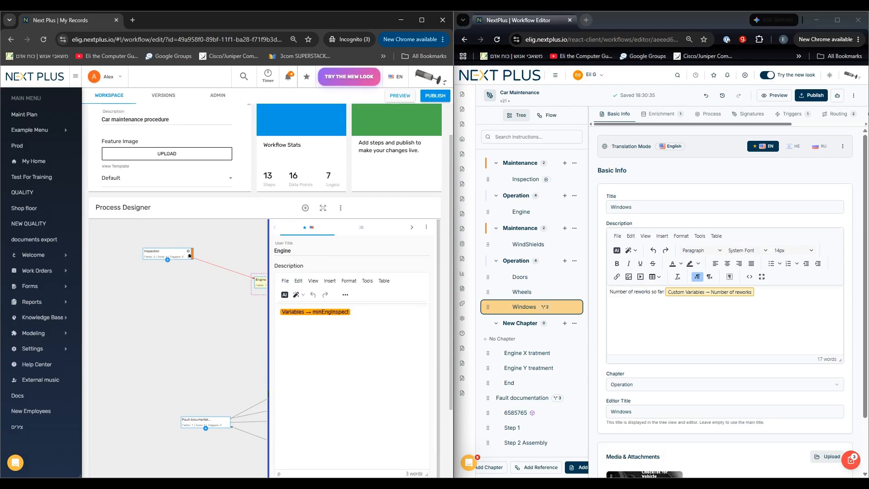
scroll(349, 317, "down", 1)
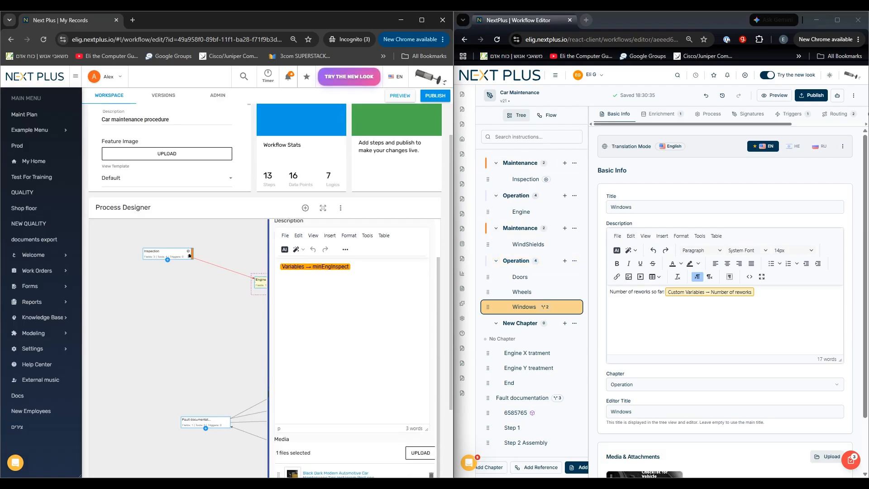
left_click_drag(251, 339, 194, 330)
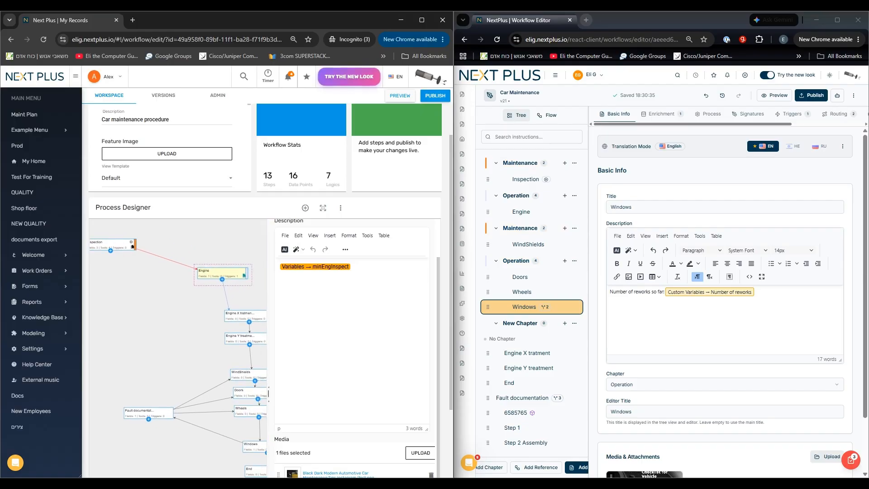
scroll(352, 349, "up", 1)
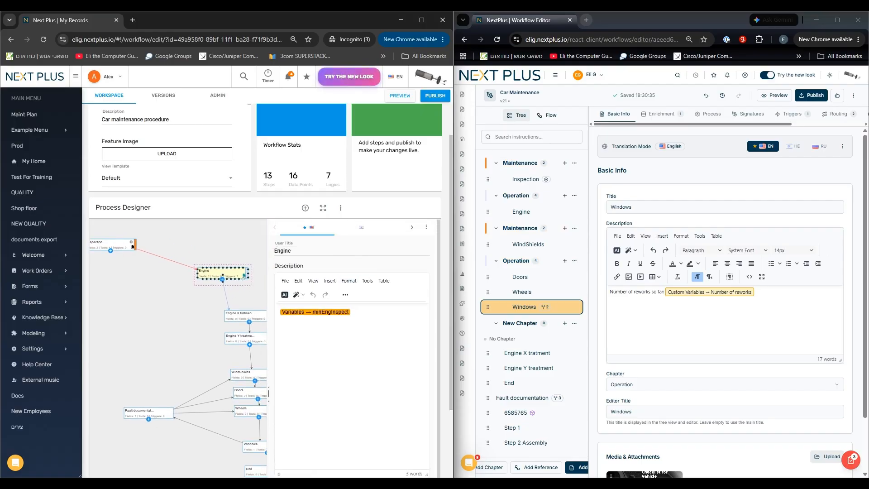
Open the Engine step in the new editor and compare its basic info, chapter and media with the old editor.
left_click(525, 211)
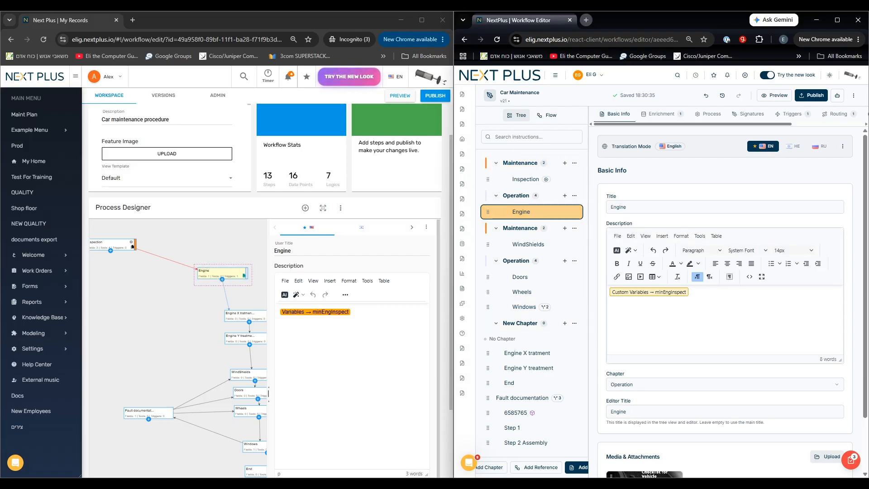
scroll(725, 302, "down", 1)
scroll(351, 348, "down", 4)
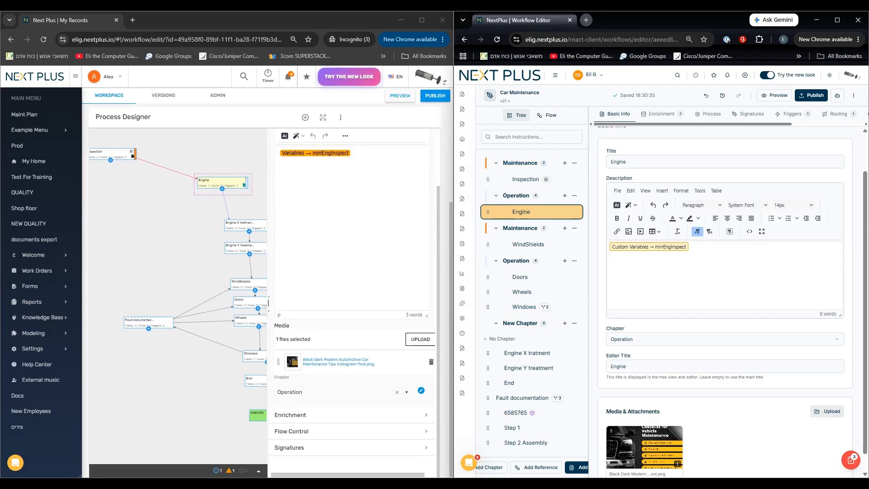
left_click(725, 339)
left_click(724, 376)
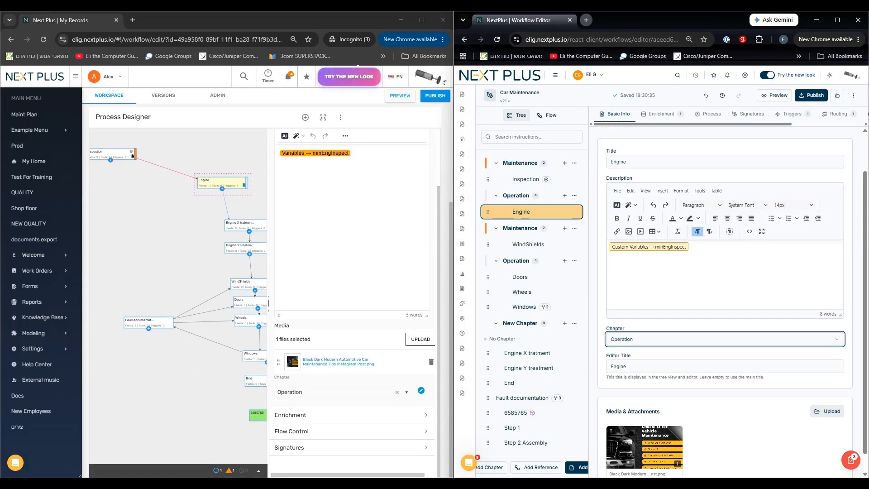
scroll(725, 302, "down", 1)
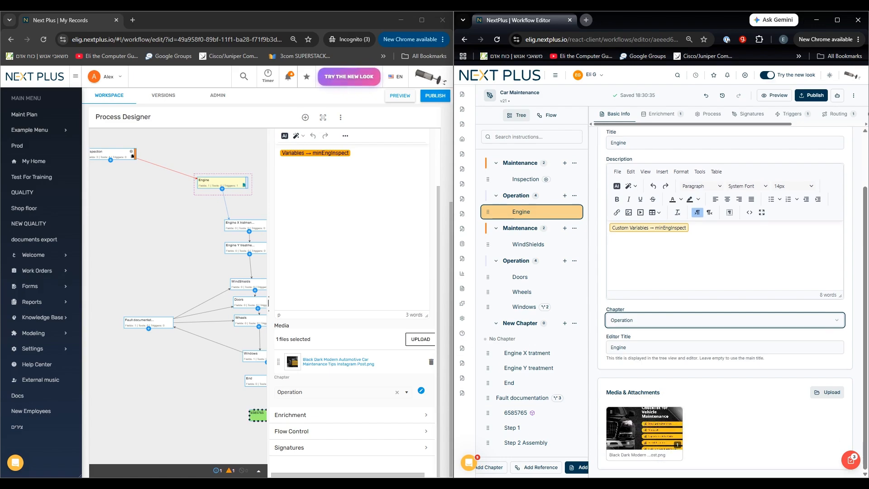
scroll(724, 302, "up", 3)
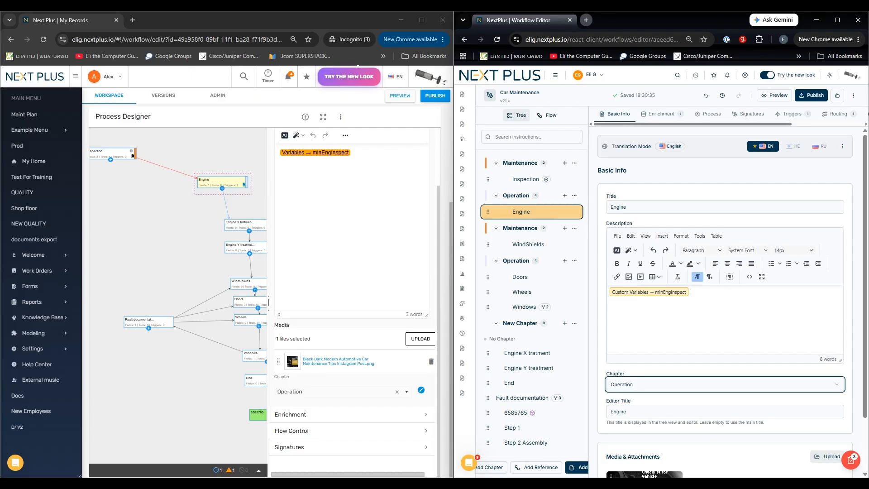
Compare the Engine step's enrichment settings in the old and new editors, including fields, locations and tools.
left_click(352, 414)
scroll(351, 414, "down", 3)
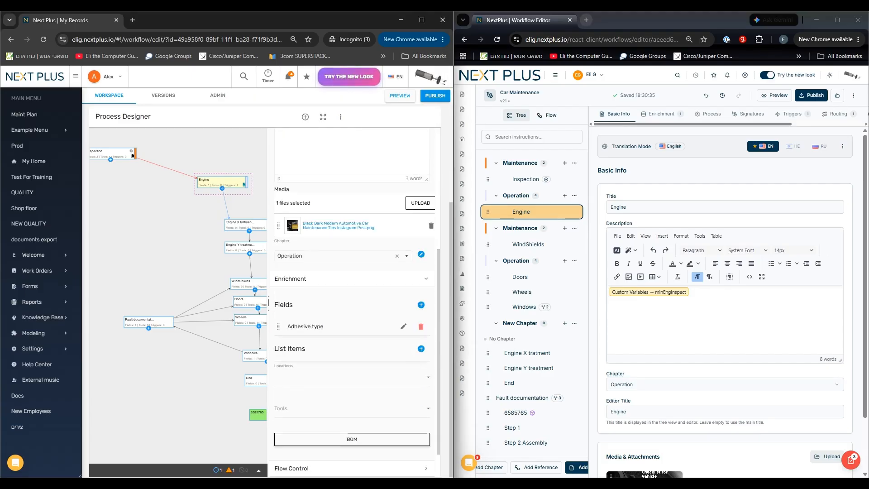
scroll(352, 322, "down", 1)
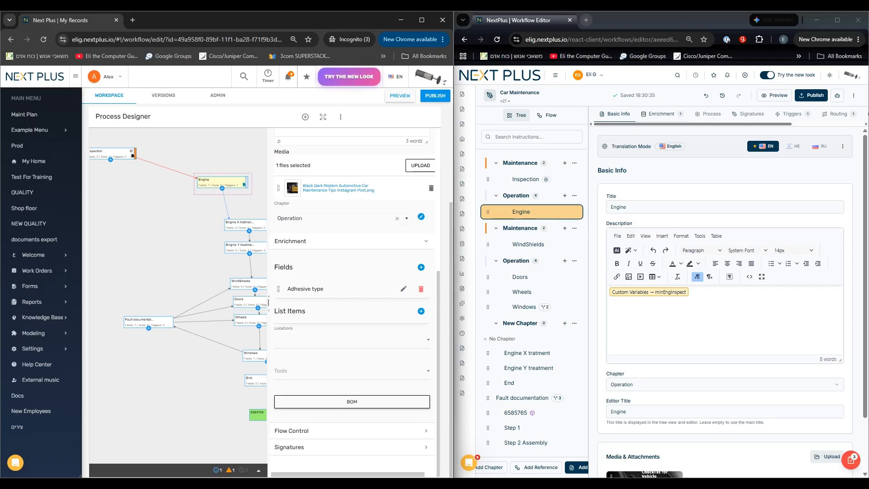
left_click(661, 113)
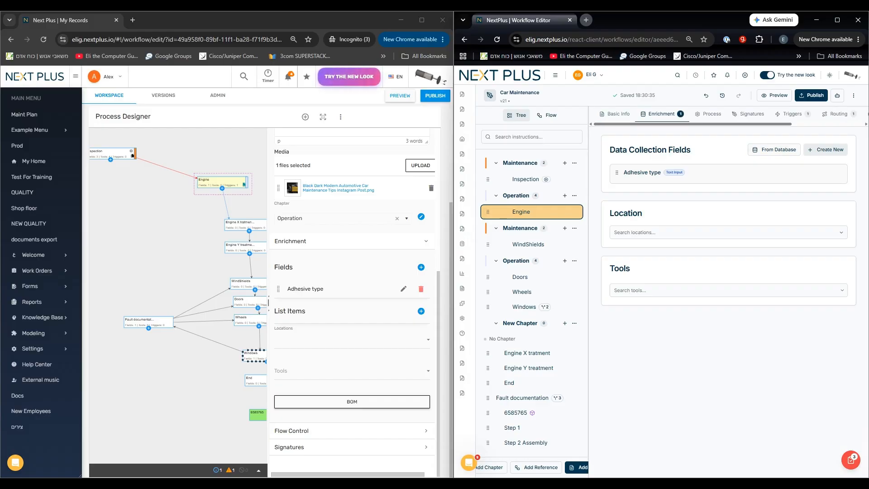
Compare the Engine step's Flow Control options in the old editor with its Process settings in the new editor.
left_click(351, 431)
scroll(351, 407, "down", 3)
scroll(351, 299, "down", 2)
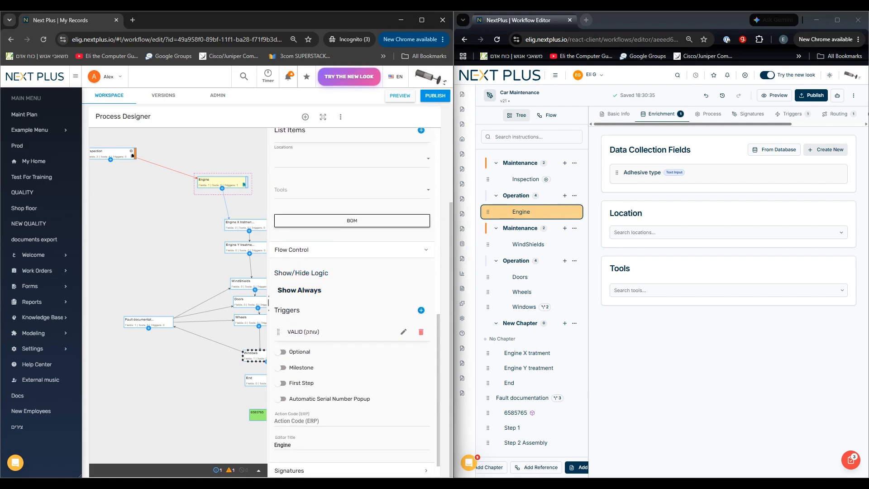
left_click(708, 114)
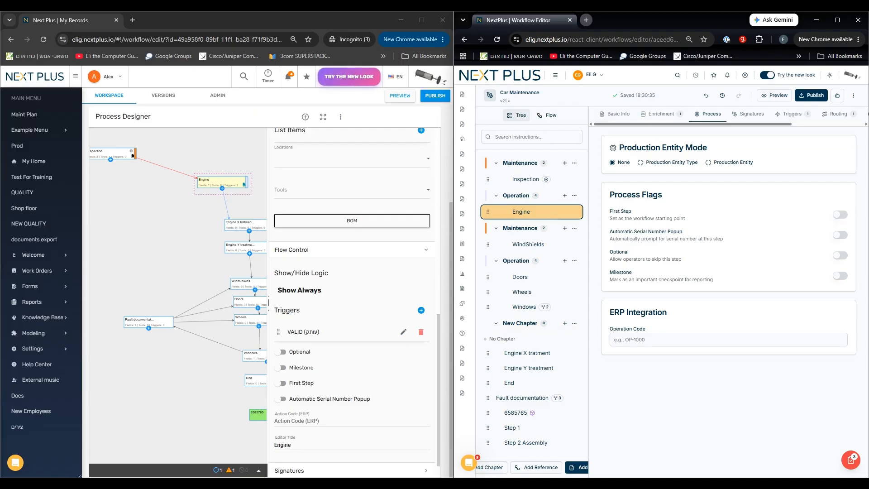
scroll(352, 294, "down", 1)
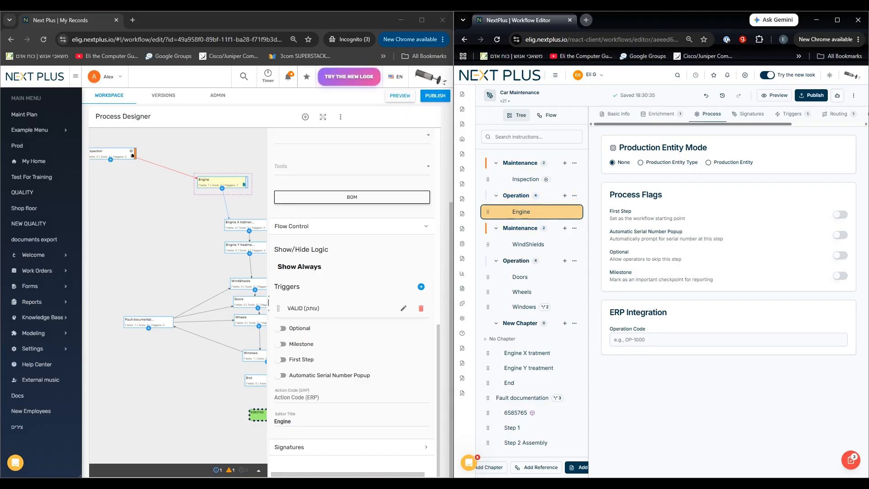
Try the Production Entity mode on the Engine step, view the selectable entities, and restore the mode to None.
left_click(708, 162)
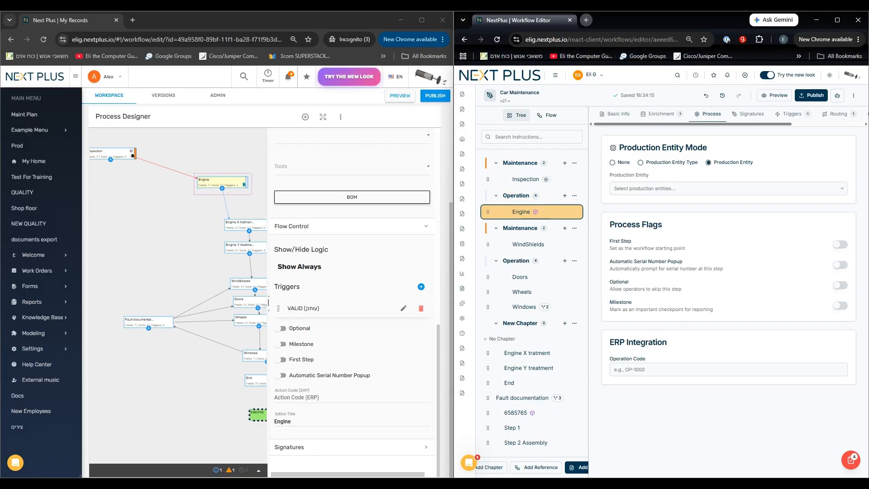
left_click(715, 189)
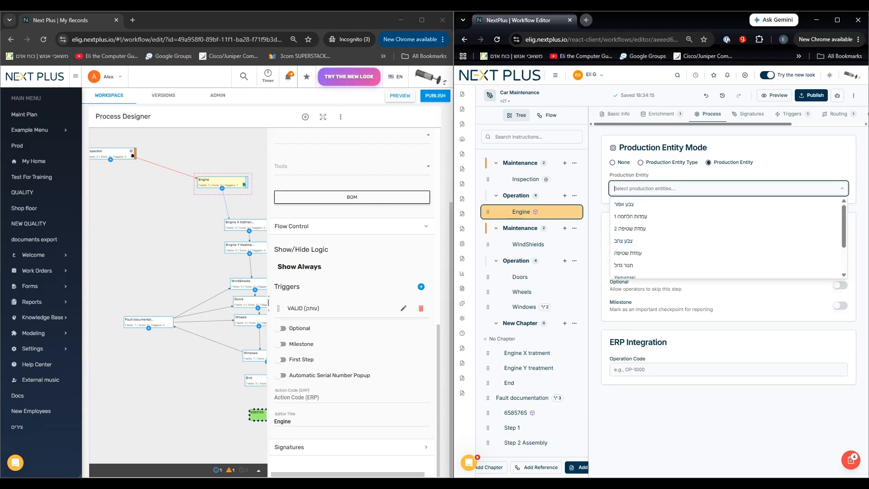
left_click(728, 425)
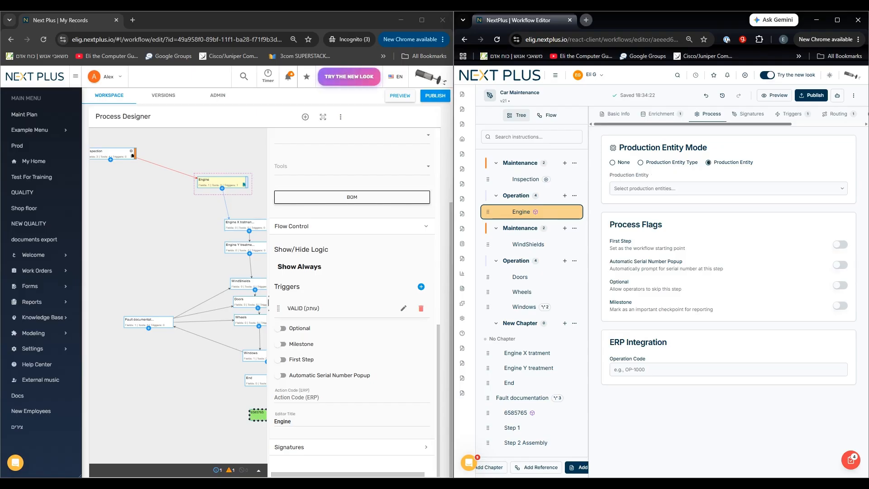
left_click(612, 163)
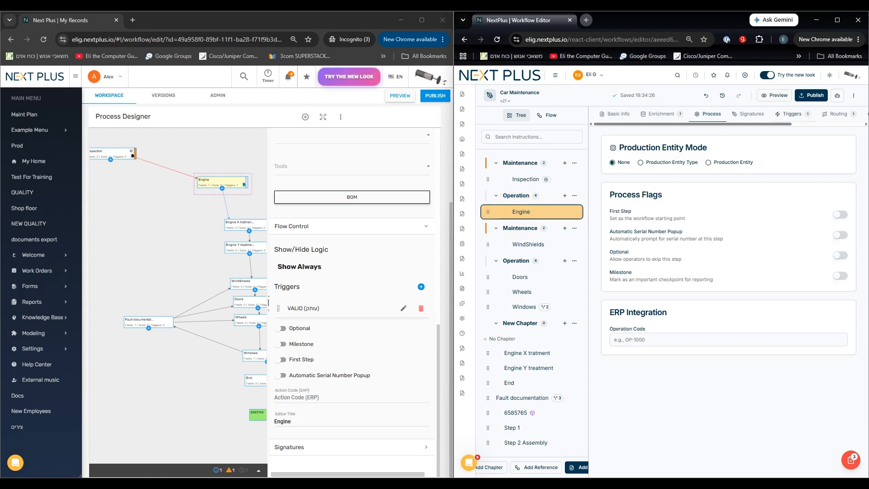
Add two event triggers with default settings to the Engine step in the new editor and collapse their details.
left_click(792, 114)
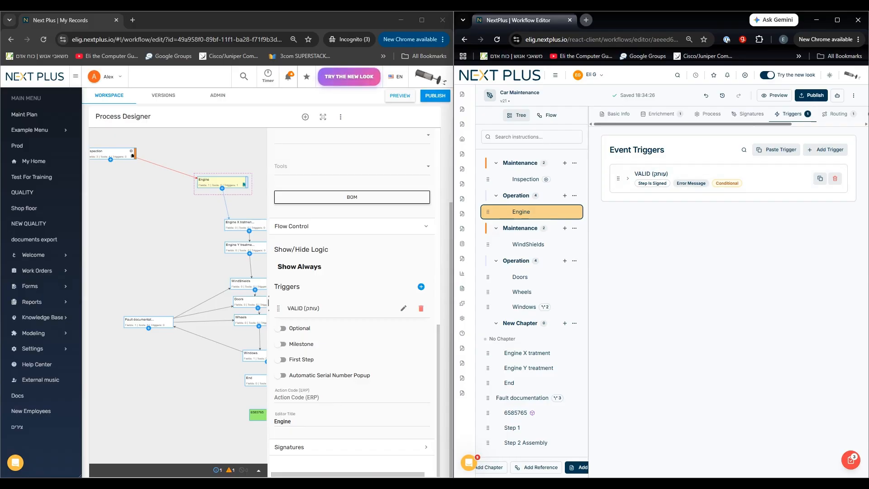
left_click(824, 150)
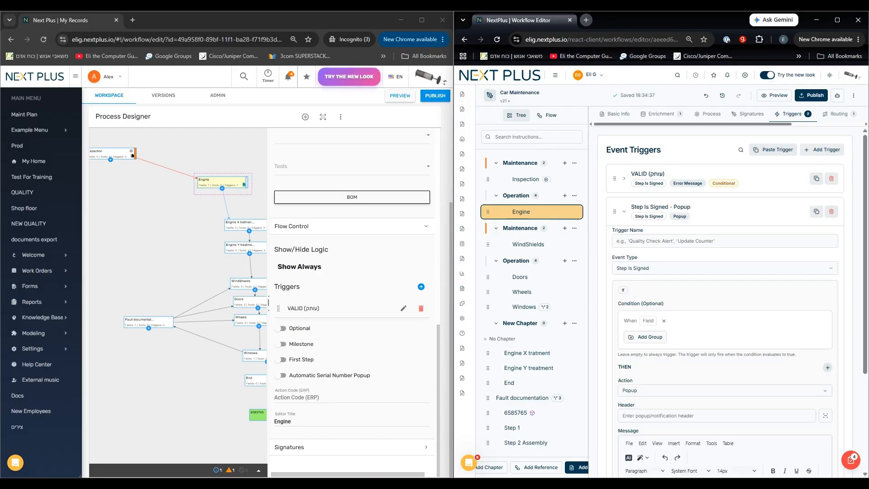
left_click(624, 211)
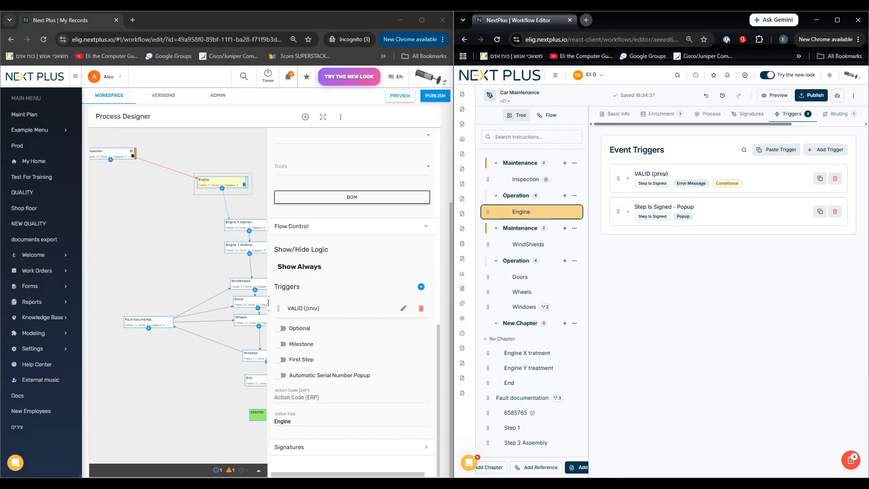
left_click(825, 150)
left_click(728, 244)
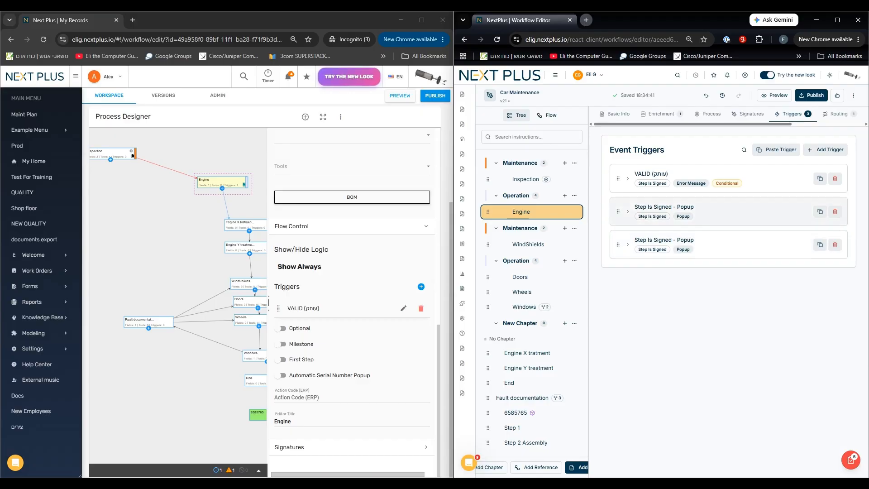
Try reordering the Engine step's triggers by moving the last popup trigger to first place, and restore the original order.
left_click(627, 211)
left_click(628, 212)
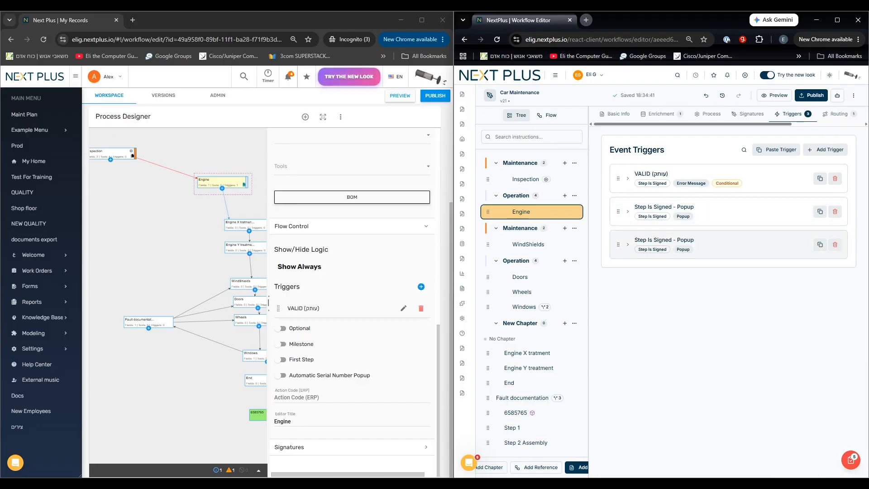
left_click_drag(618, 244, 618, 177)
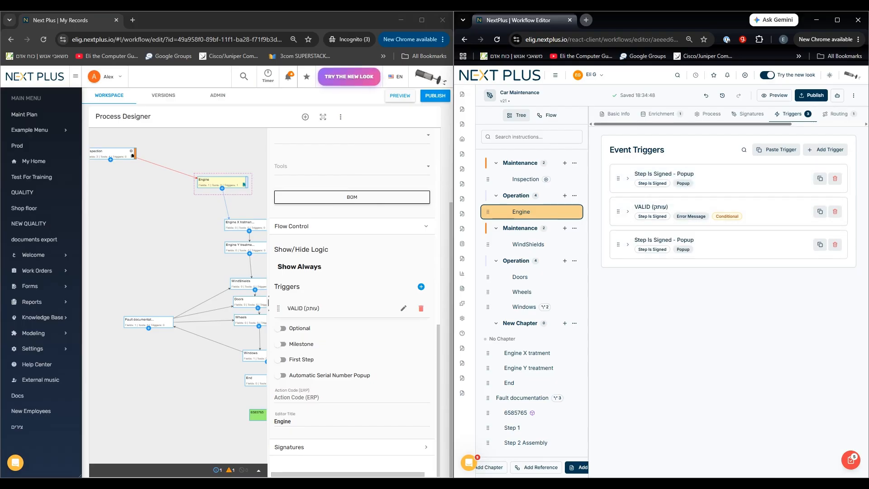
left_click_drag(618, 178, 618, 244)
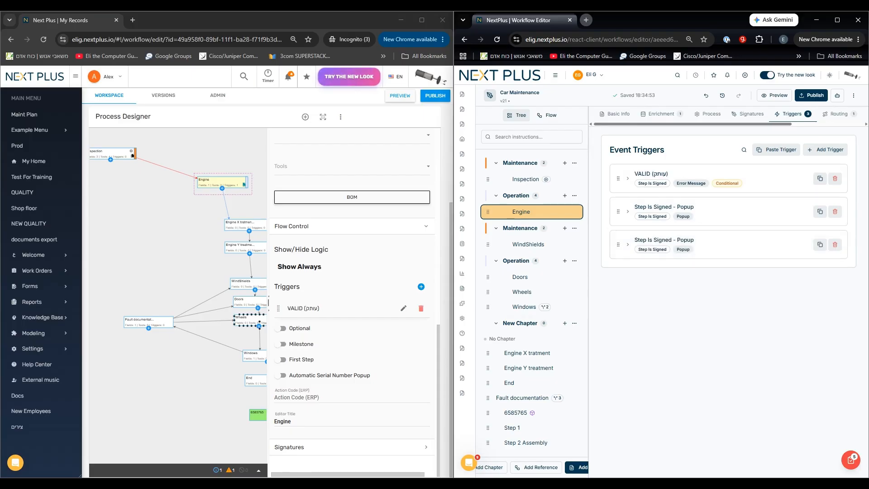
Compare the details of the first popup trigger in the new editor with the VALID trigger's settings in the old editor.
left_click(627, 212)
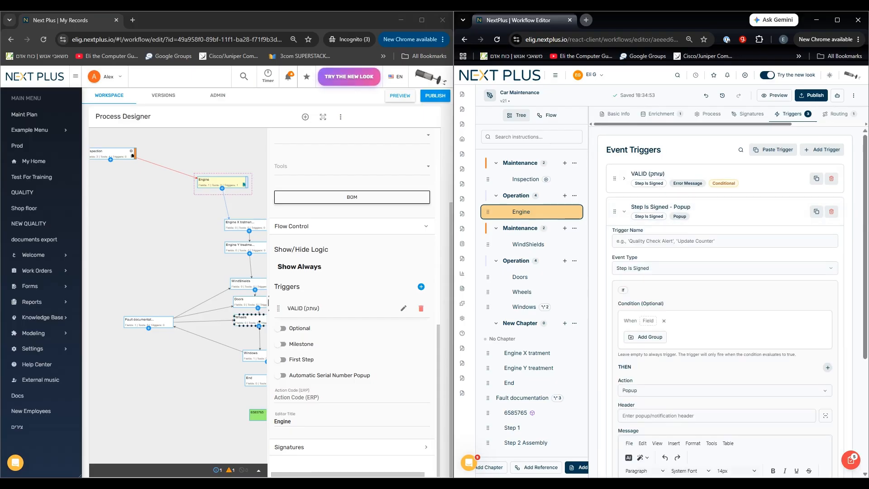
left_click(403, 308)
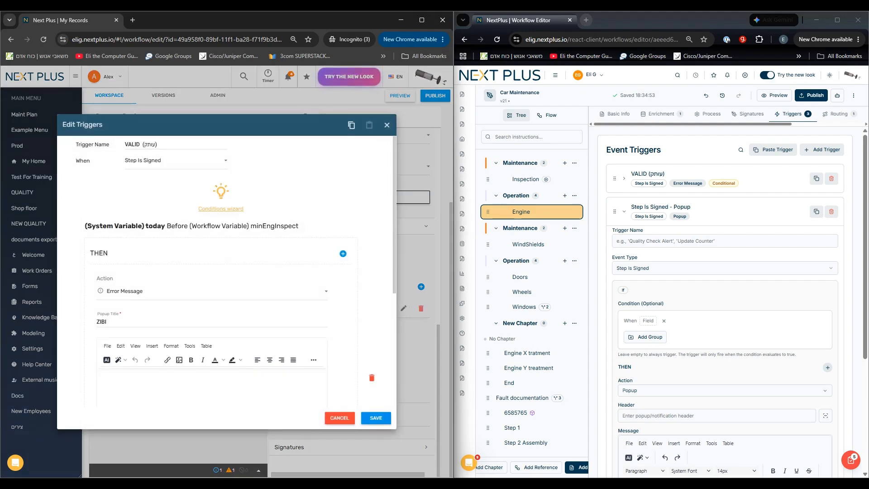
double_click(82, 161)
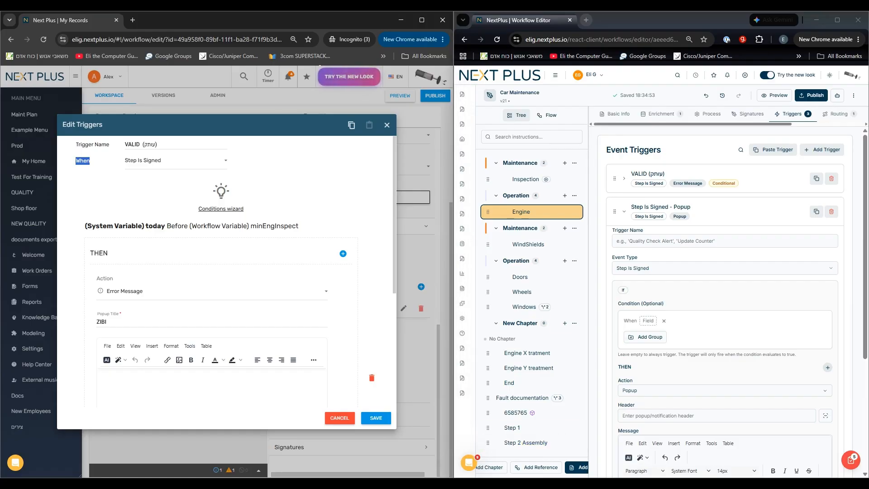
Try an Adhesive type Not equals condition and a condition group on the first popup trigger, removing each one.
left_click(648, 321)
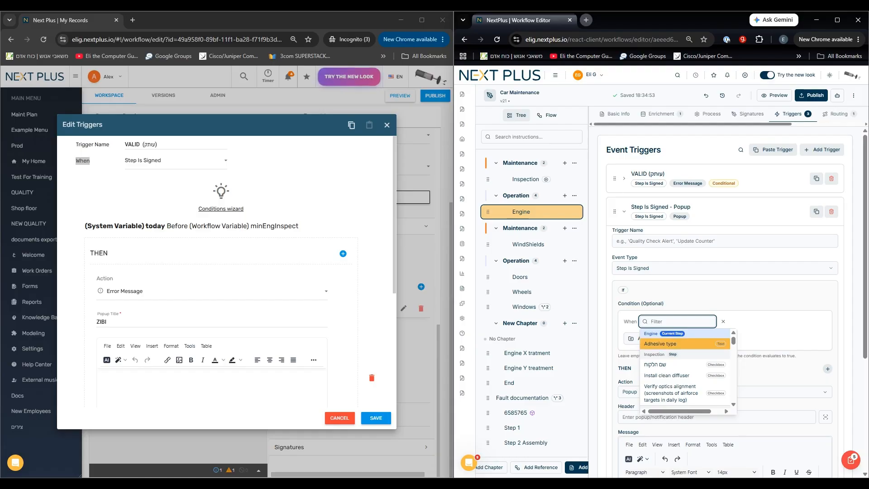
left_click(660, 343)
left_click(712, 347)
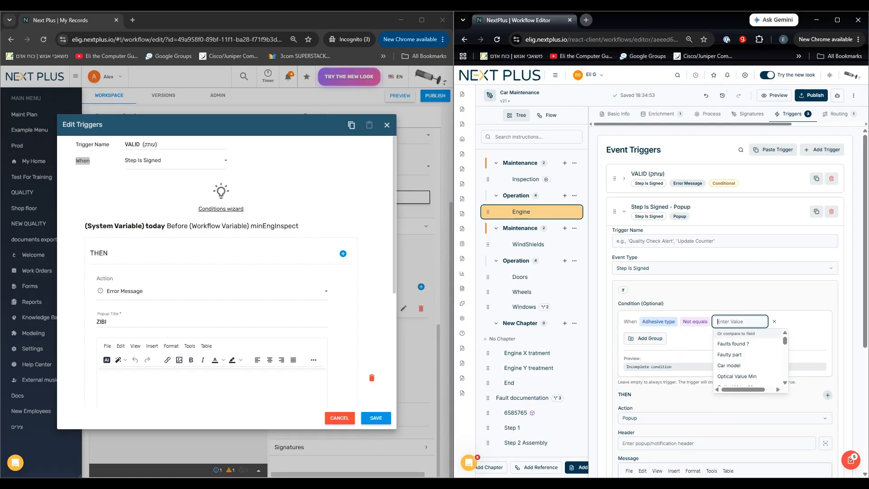
type("ק")
left_click(774, 321)
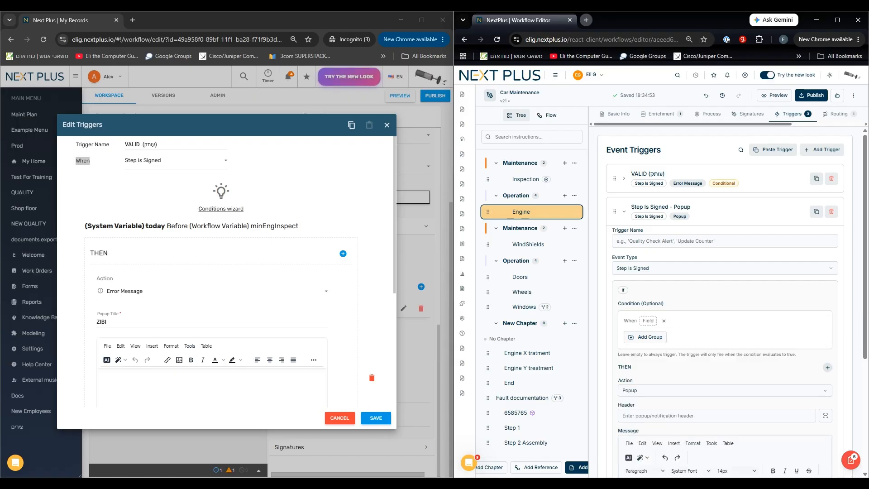
left_click(645, 337)
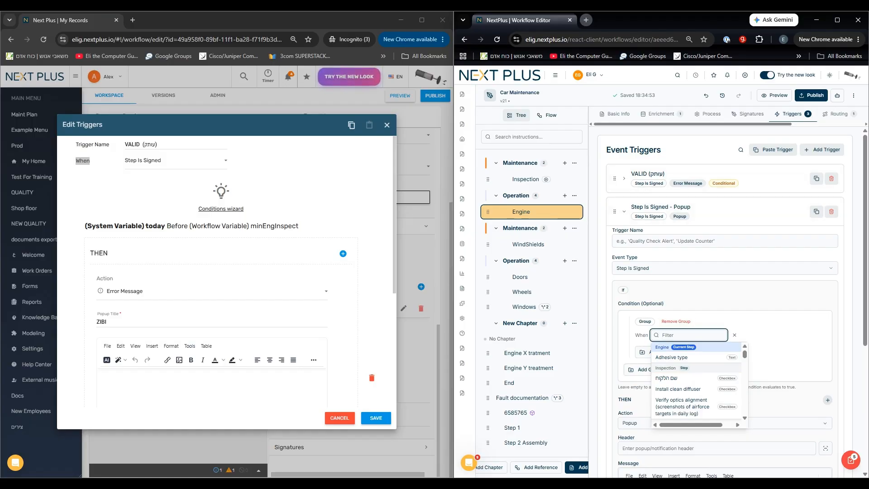
left_click(734, 335)
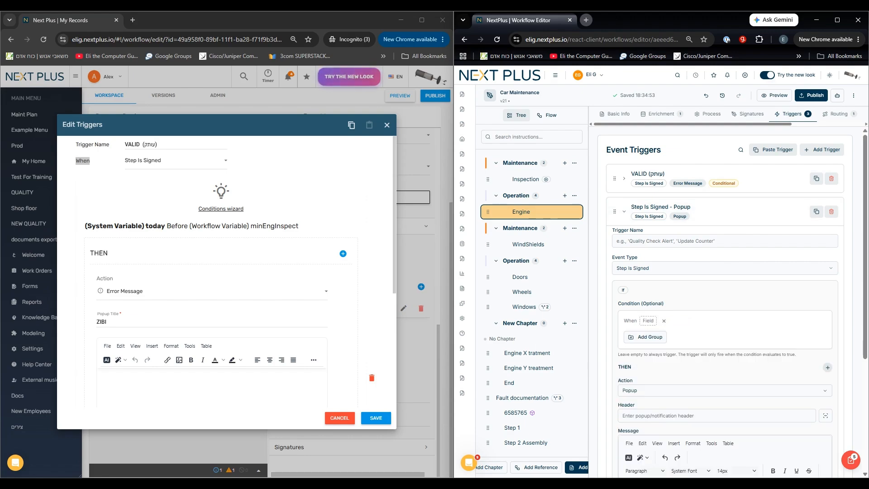
Add a condition to the popup trigger requiring the Inspection field שם הלקוח Equals Checked.
left_click(648, 321)
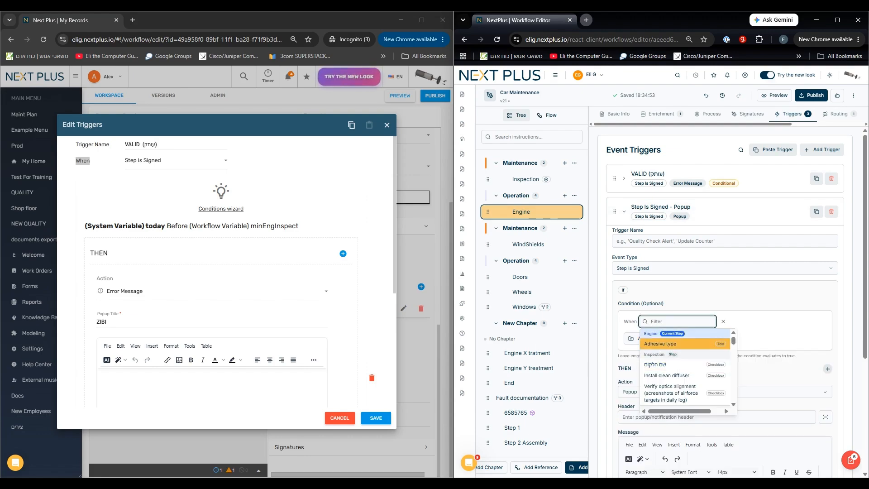
left_click(656, 364)
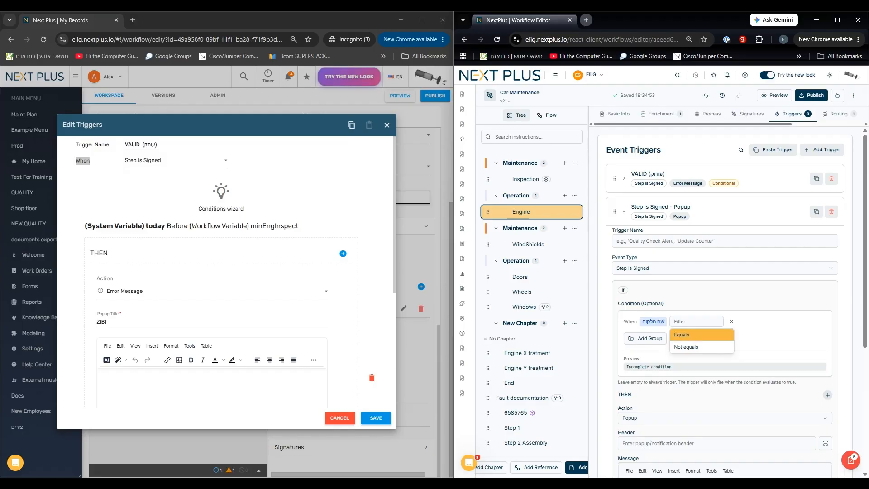
left_click(684, 335)
left_click(708, 330)
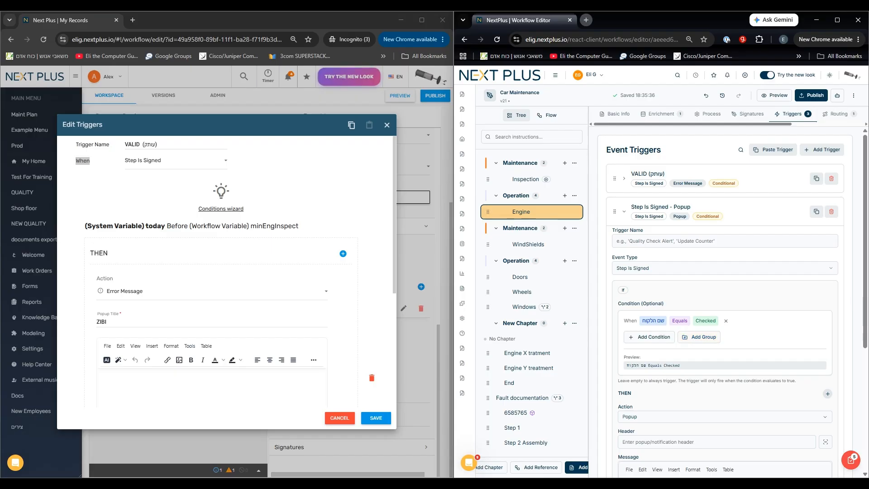
Add a second AND condition to the popup trigger: (6585765) All Items Checked In Not equals Checked.
left_click(652, 337)
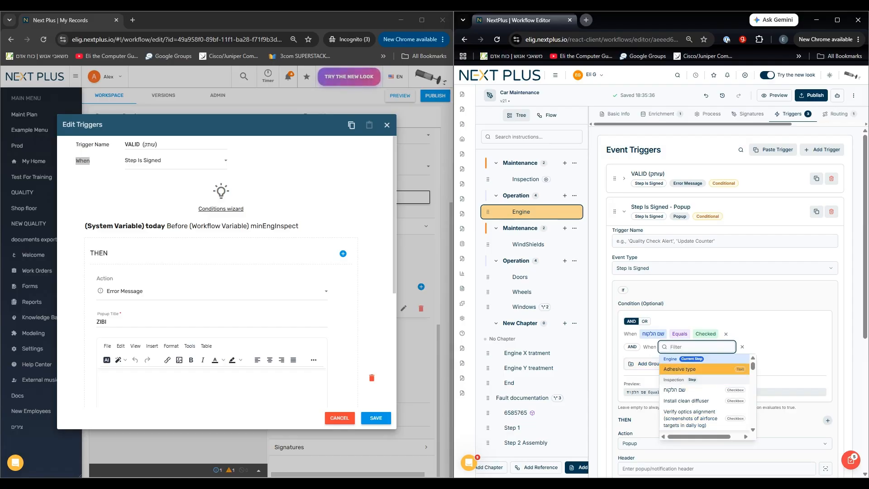
scroll(701, 417, "down", 2)
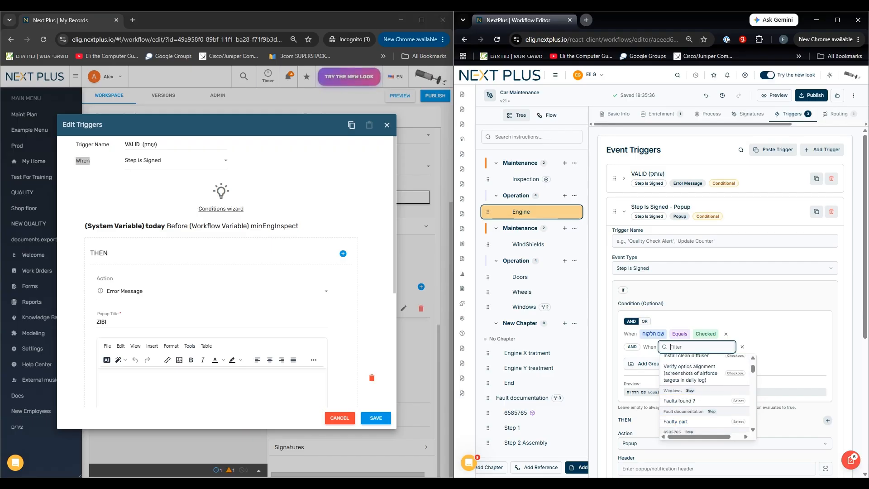
scroll(704, 394, "down", 2)
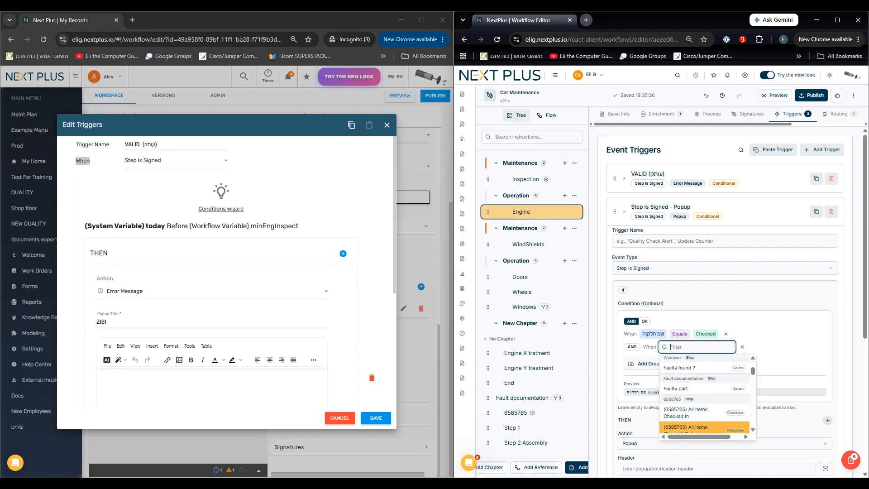
left_click(685, 412)
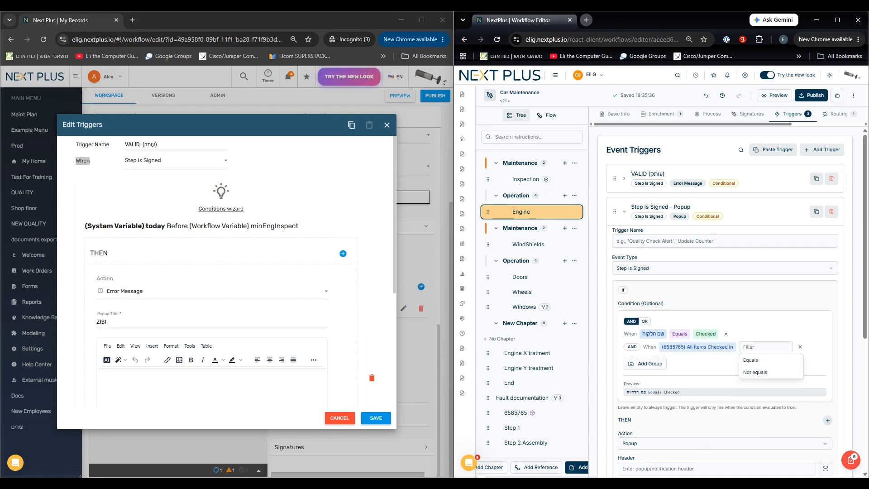
left_click(755, 372)
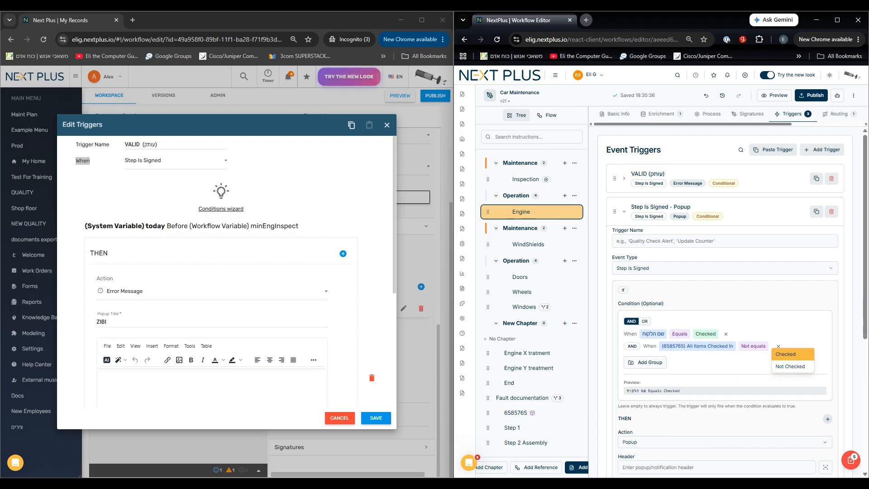
left_click(785, 353)
Add a condition group to the popup trigger containing Install clean diffuser Equals Not Checked.
left_click(645, 361)
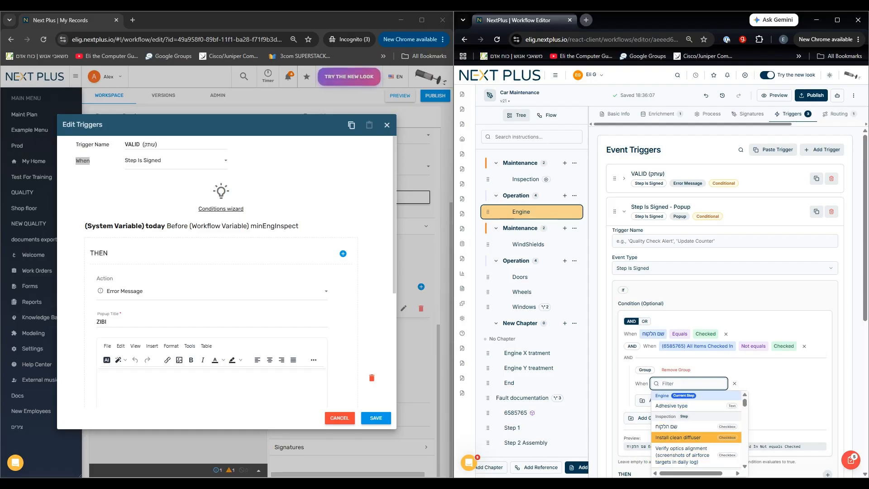
left_click(678, 437)
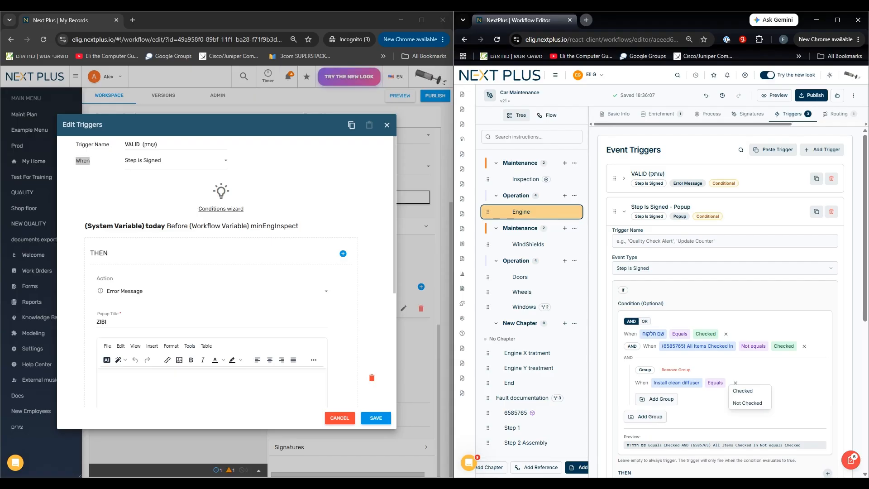
left_click(747, 402)
scroll(747, 403, "down", 1)
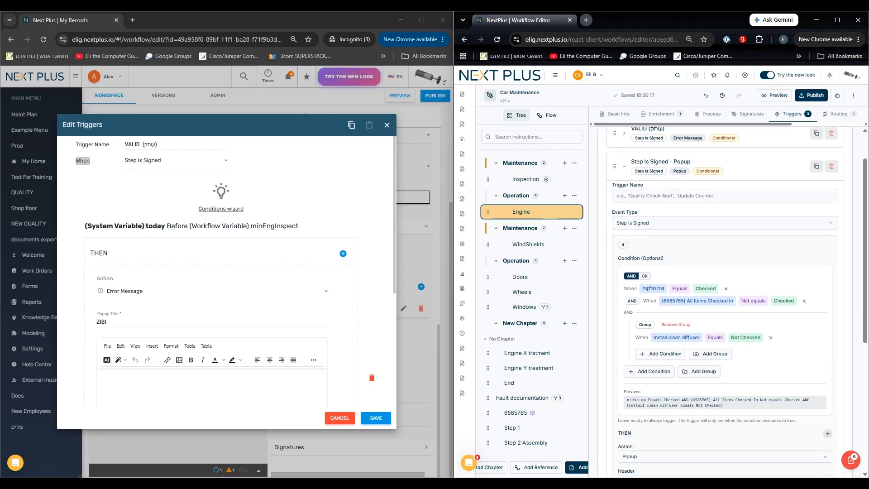
Switch the top-level operator between the conditions to OR, and remove all conditions and the group from the popup trigger.
left_click(644, 275)
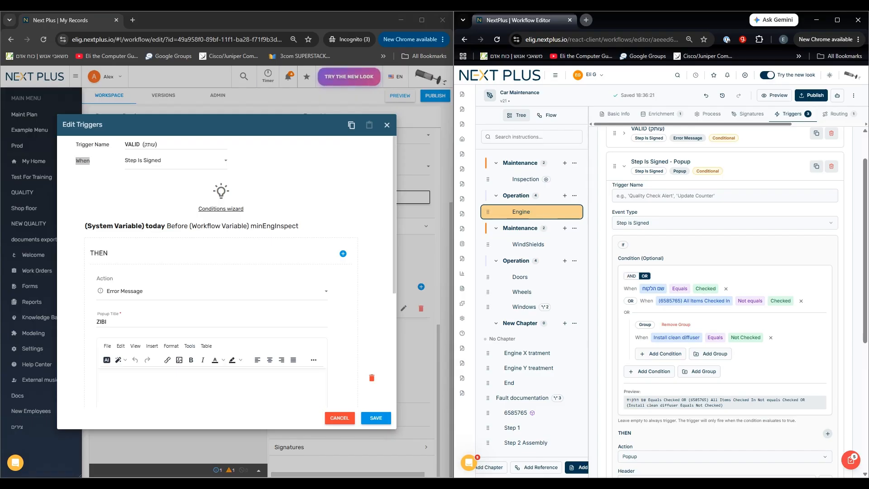
left_click(662, 353)
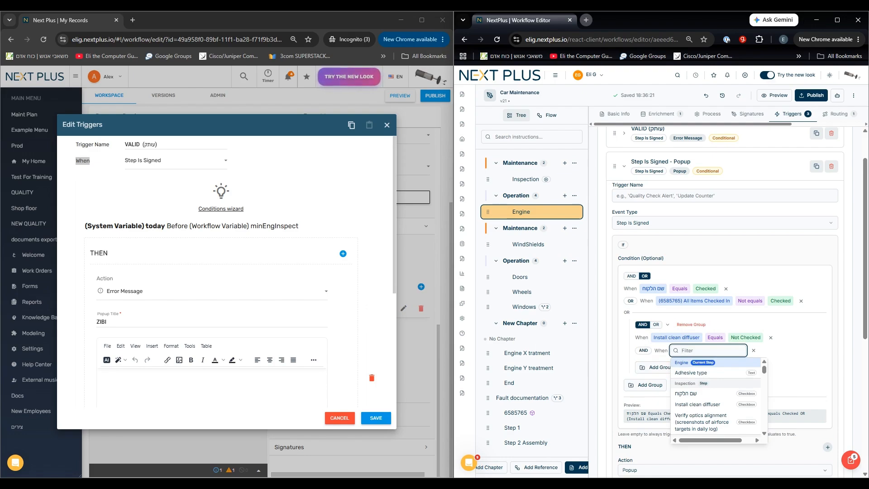
left_click(754, 350)
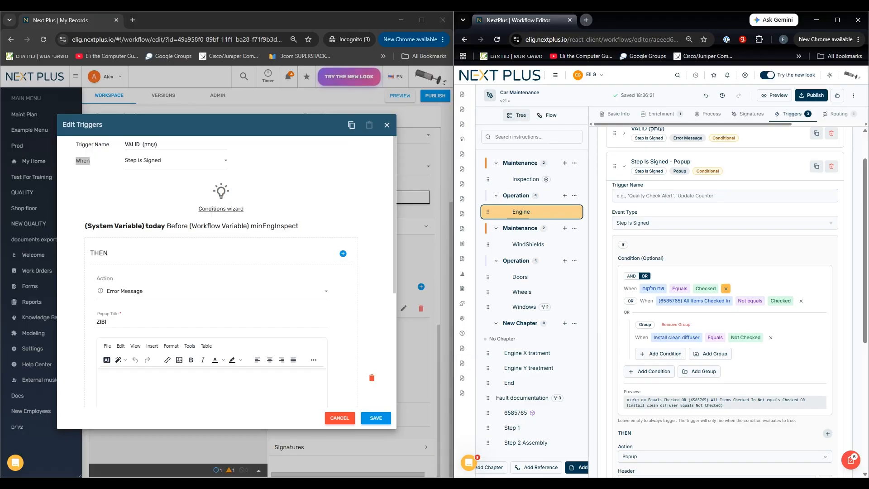
left_click(725, 288)
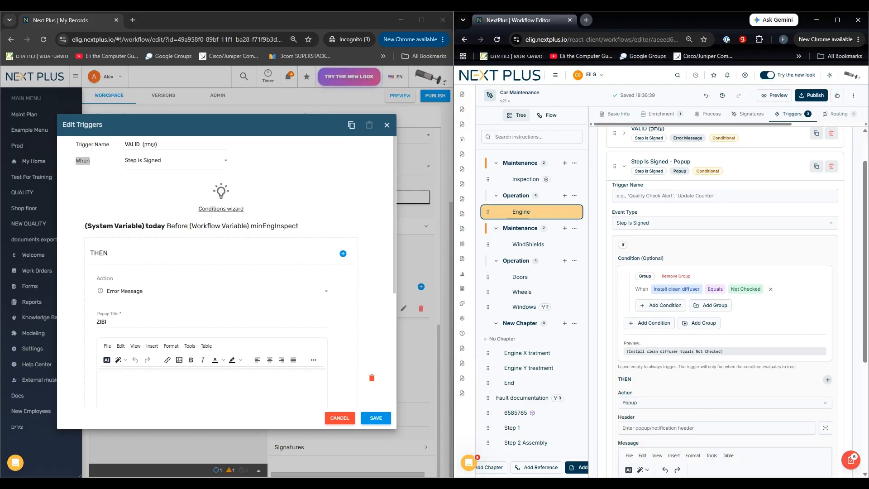
left_click(784, 289)
Examine the action types available in the popup trigger's THEN clause and its header and message settings.
scroll(724, 294, "down", 2)
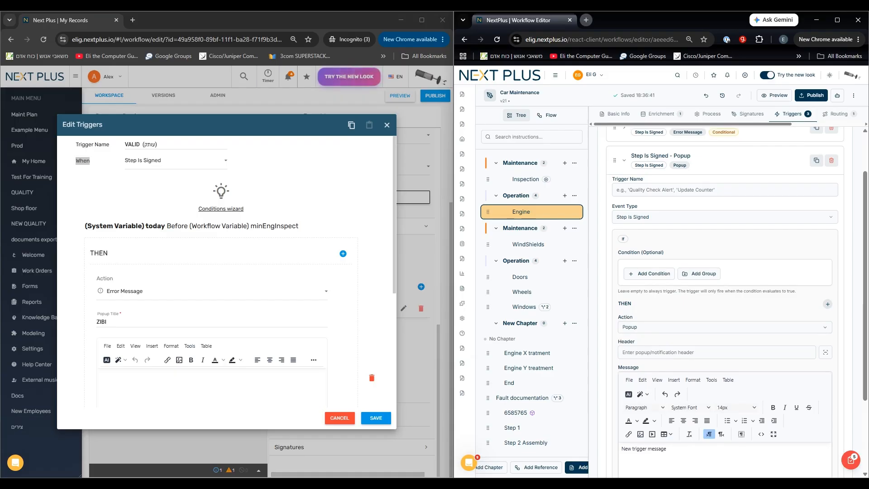
left_click(723, 242)
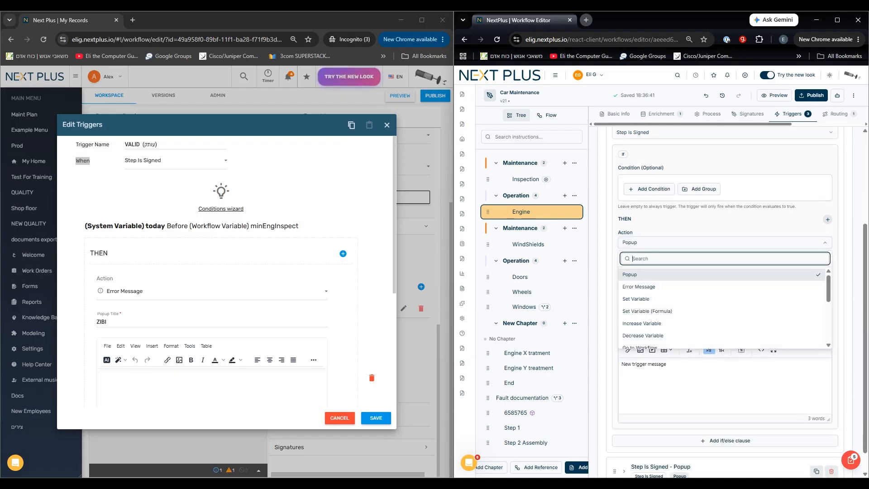
scroll(722, 307, "down", 5)
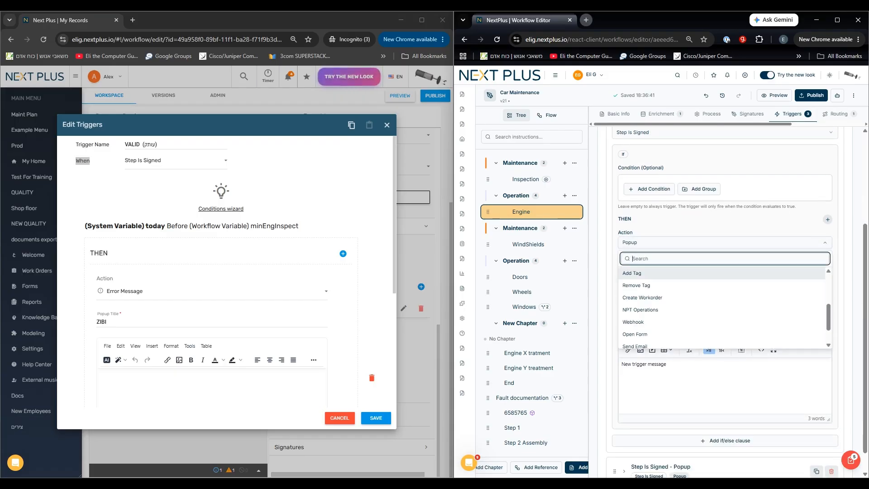
left_click(714, 242)
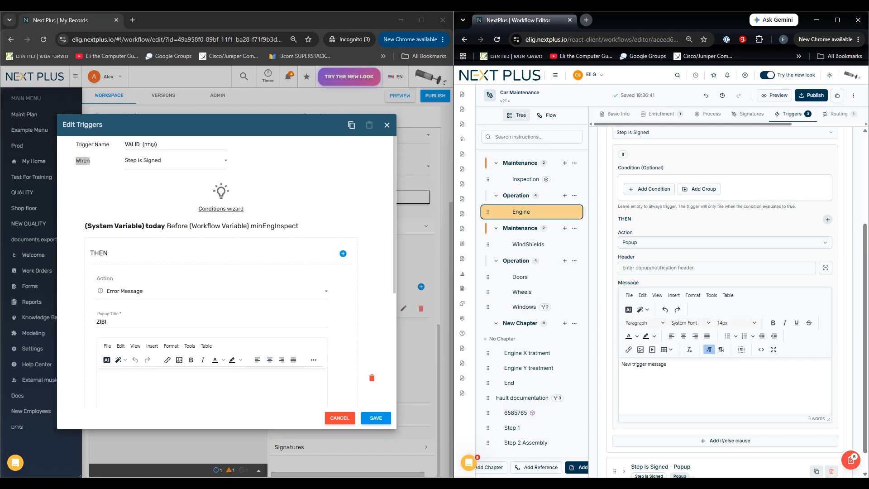
scroll(724, 298, "down", 1)
scroll(724, 298, "up", 4)
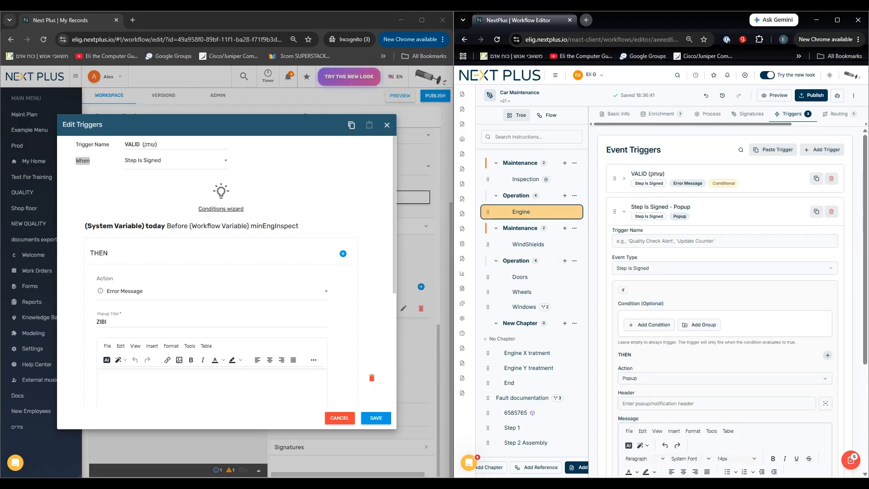
Copy the first popup trigger in the new editor and close the trigger details in both editors, discarding changes in the old one.
left_click(816, 211)
left_click(719, 211)
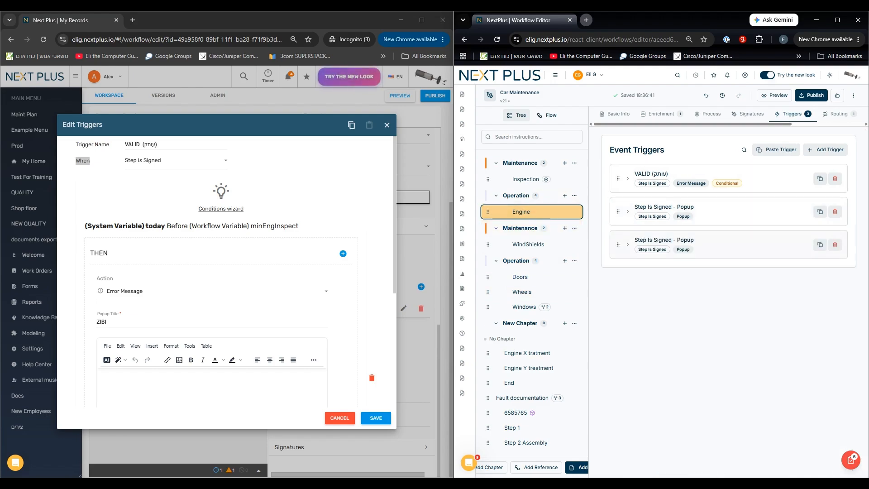
left_click(340, 418)
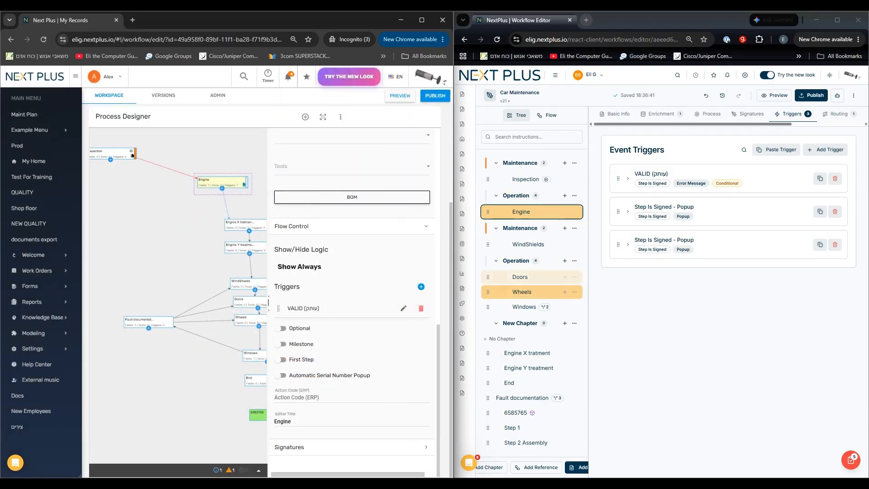
View the Engine step's List Items settings in the new editor.
left_click_drag(692, 124, 764, 123)
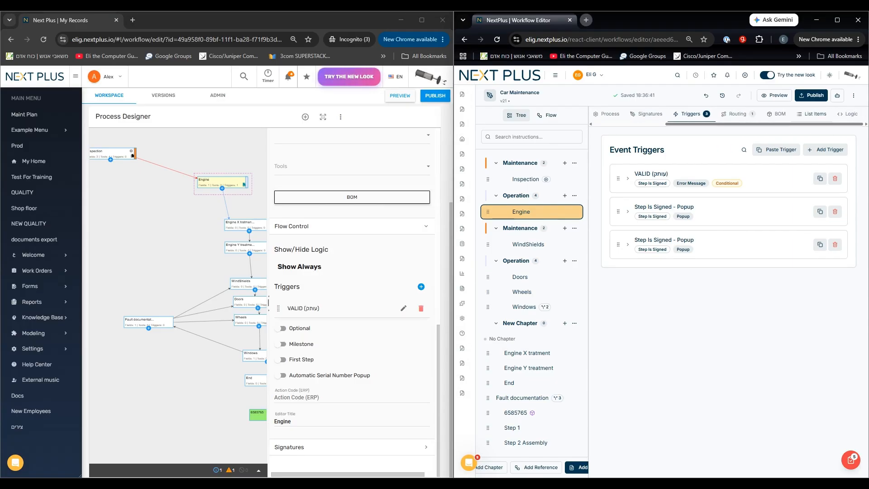
left_click(811, 114)
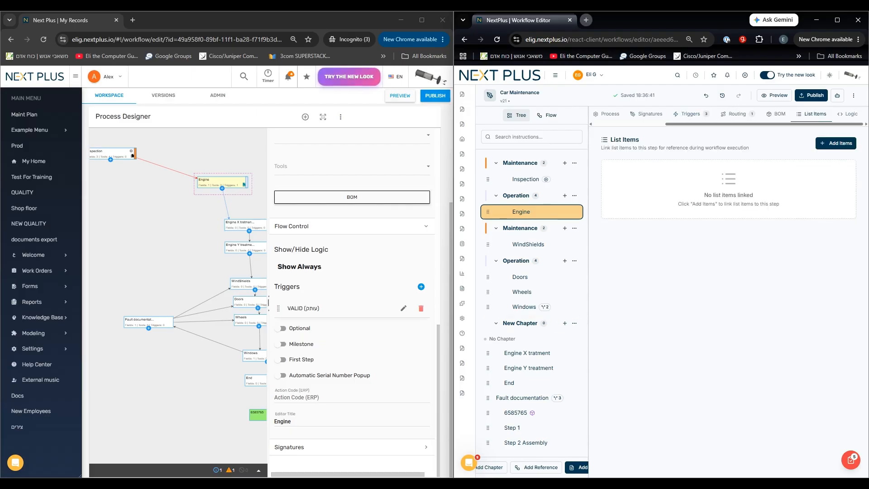
Link the three Hebrew-named list items (factory safety instructions, repair and soldering procedure, hazardous materials safety) to the Engine step in the new editor.
scroll(352, 303, "up", 1)
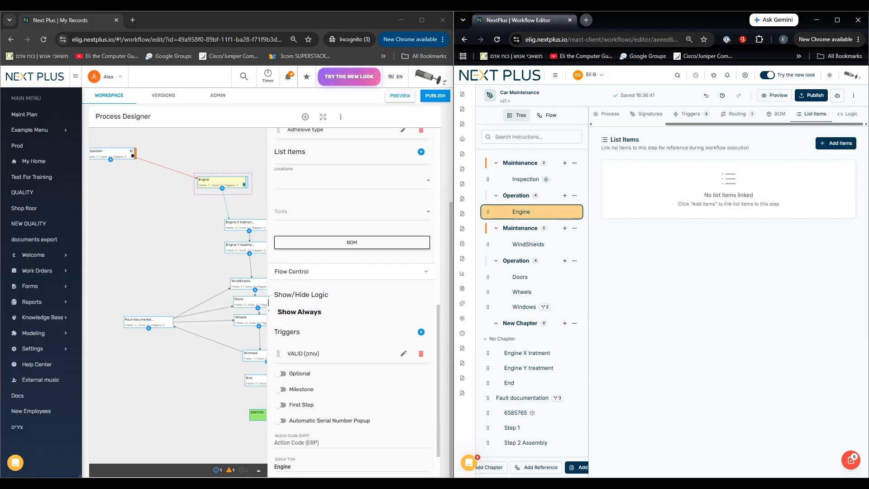
scroll(353, 303, "up", 2)
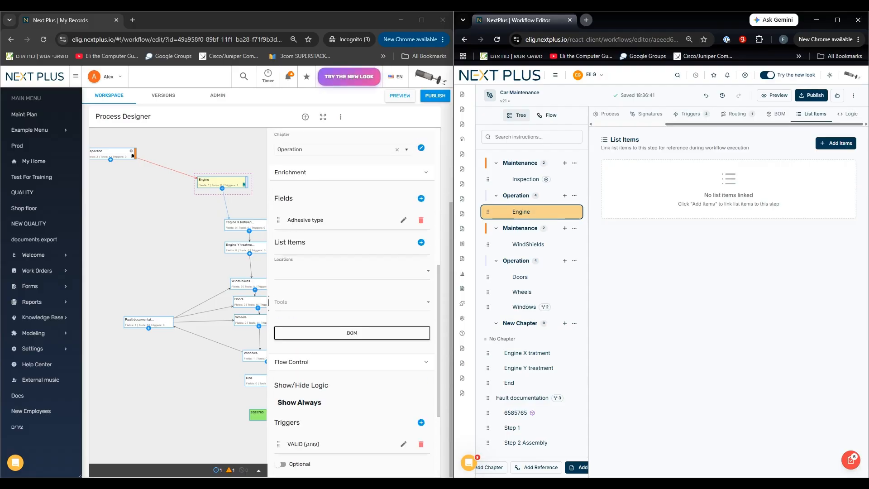
scroll(353, 303, "up", 2)
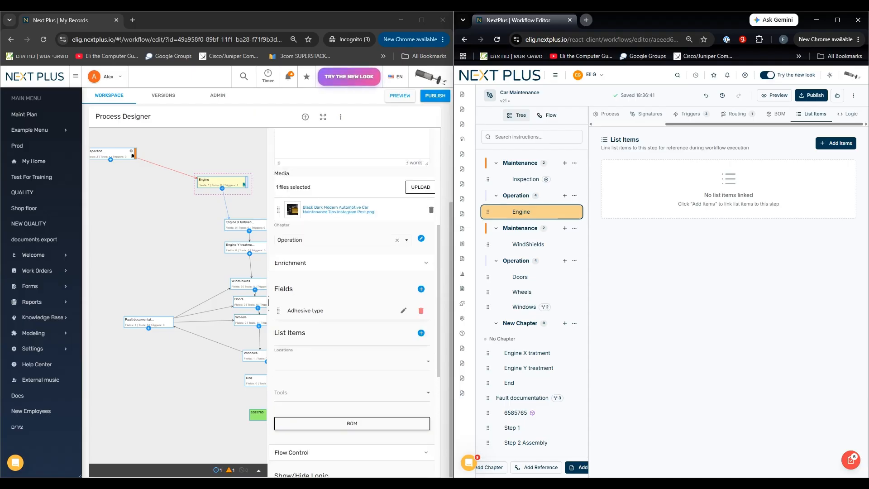
left_click(836, 143)
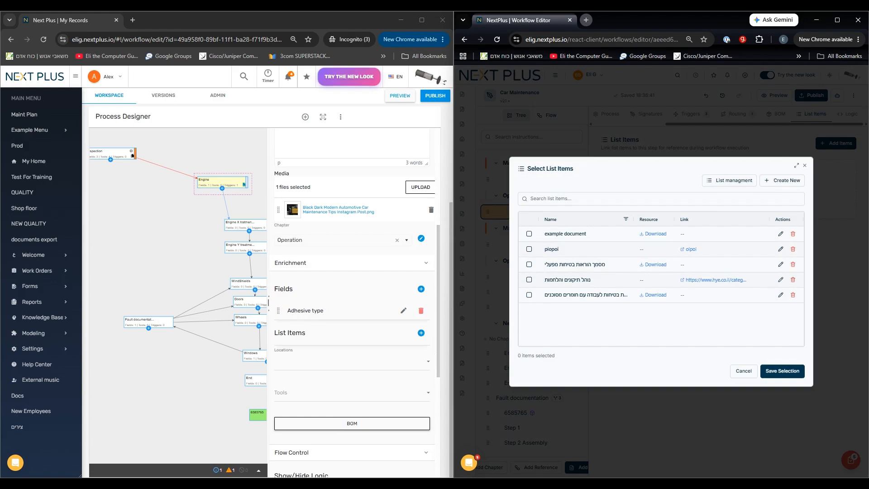
left_click(528, 264)
left_click(528, 280)
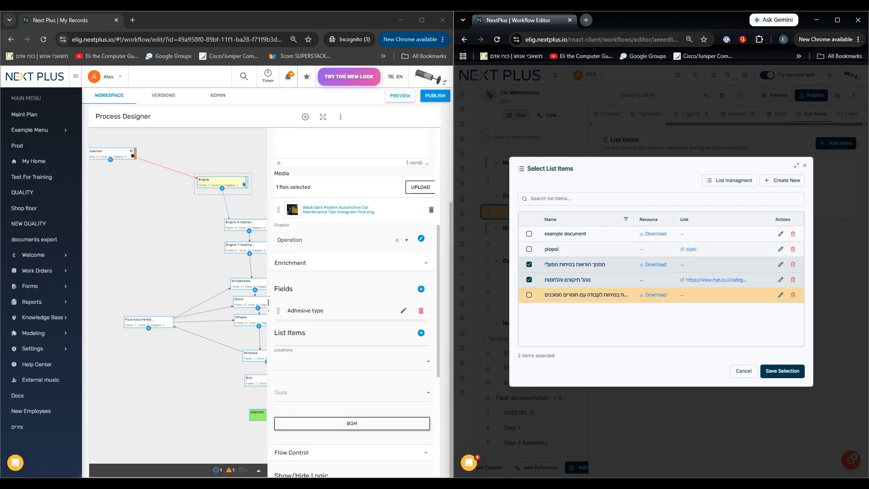
left_click(529, 295)
left_click(782, 370)
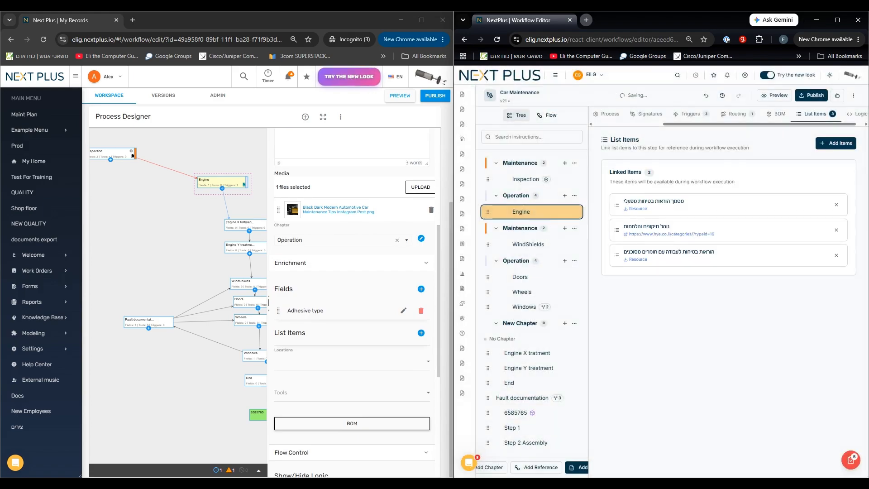
Examine the Engine step's conditional display logic, its notes on how expressions work, and its exit routes in the new editor.
left_click_drag(785, 124, 793, 124)
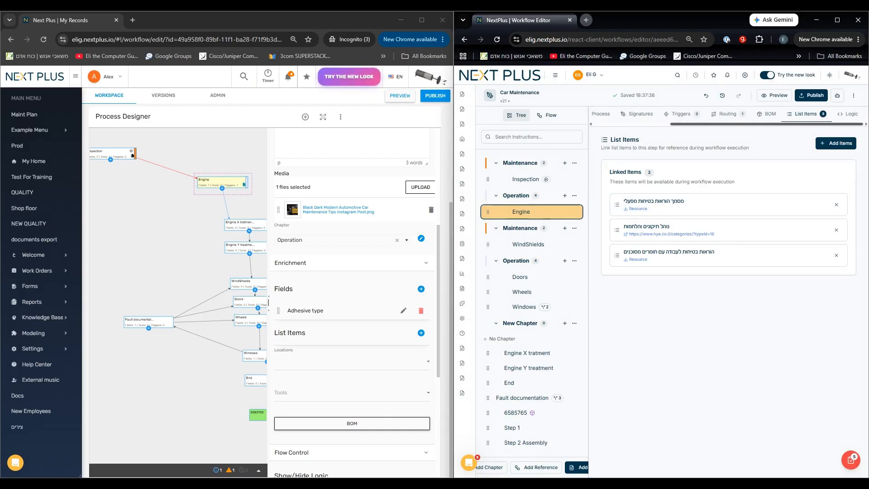
left_click(848, 114)
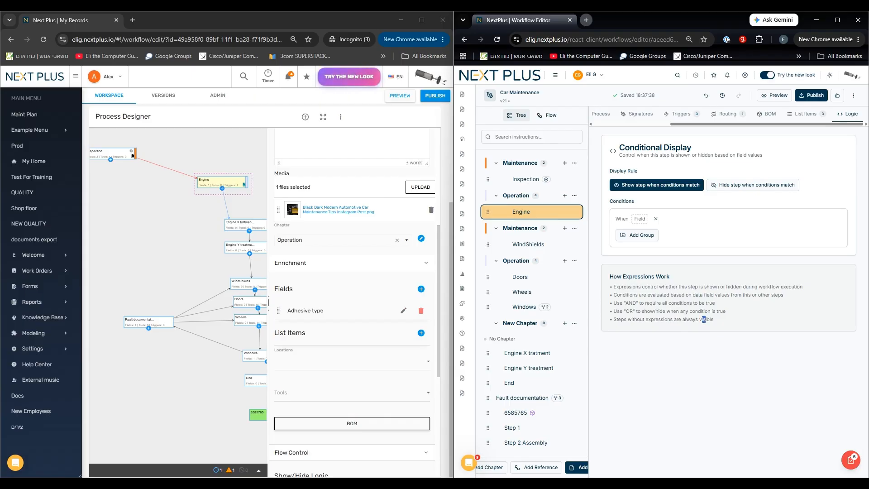
left_click_drag(705, 319, 632, 294)
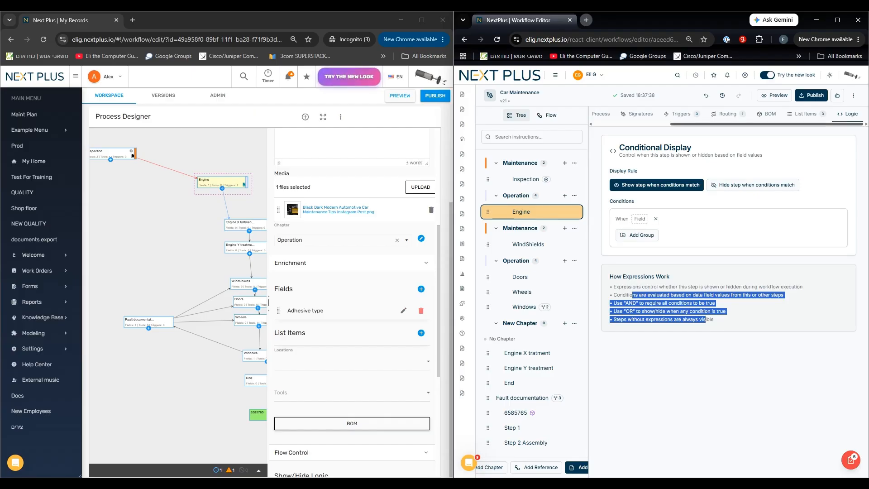
left_click_drag(733, 124, 659, 124)
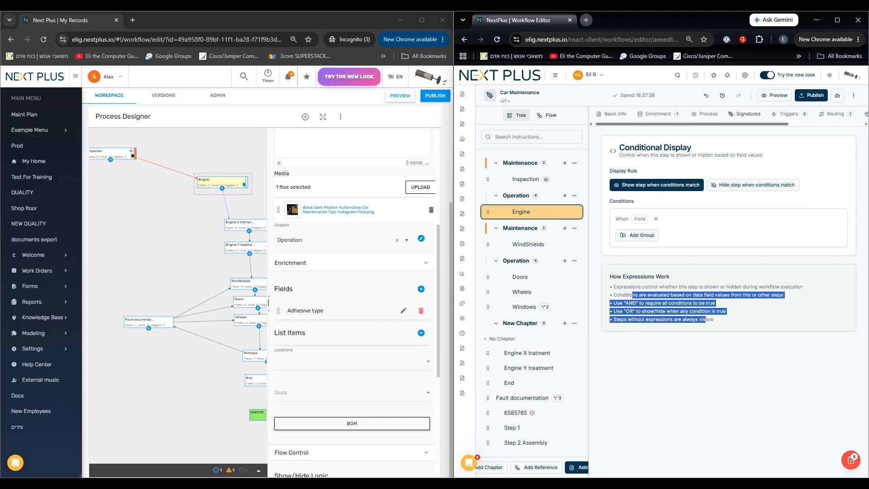
left_click_drag(749, 124, 764, 123)
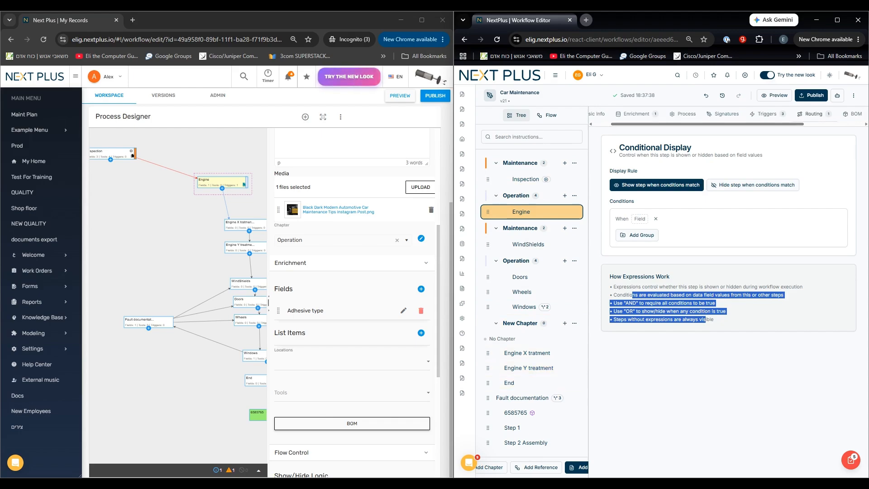
left_click(813, 114)
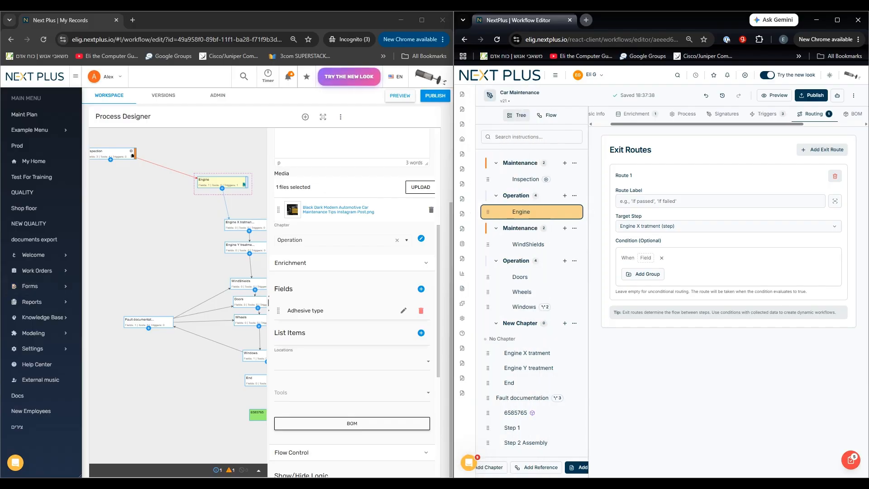
Move the Engine X and Engine Y treatment nodes below Engine in the old editor's flow.
left_click_drag(242, 225, 222, 216)
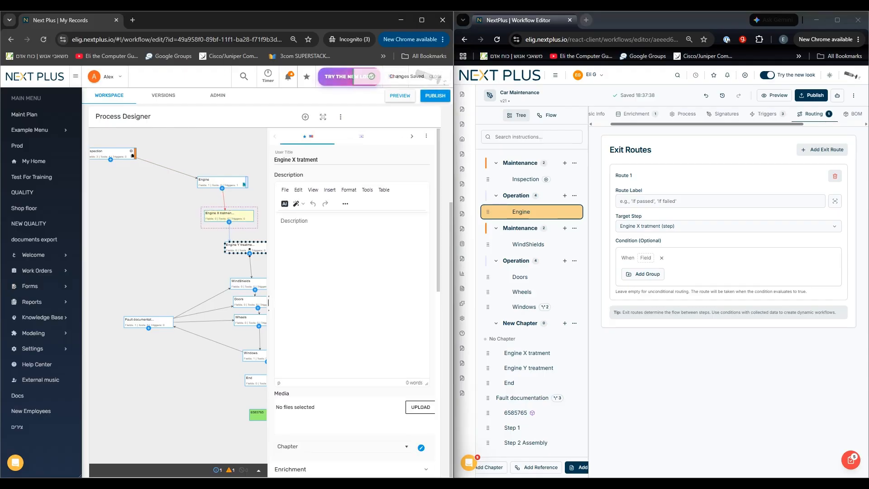
left_click_drag(249, 249, 229, 258)
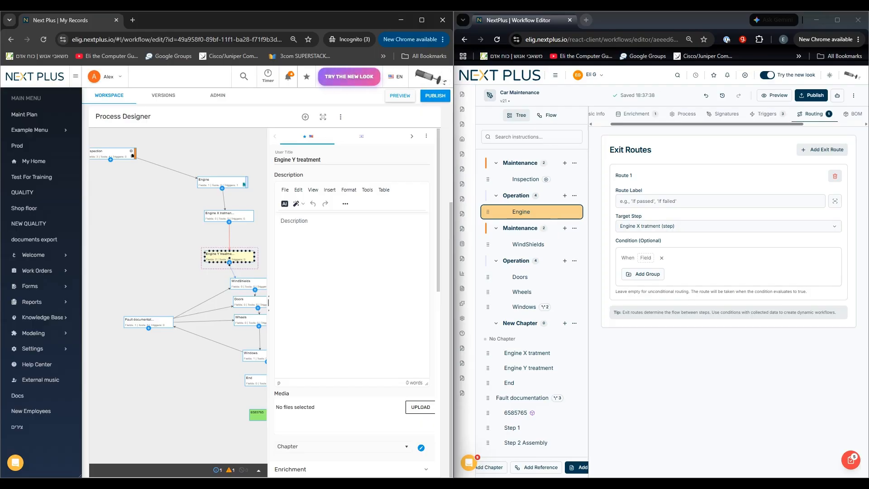
Try adding two exit routes to the Engine step in the new editor, and delete both added routes.
left_click(821, 150)
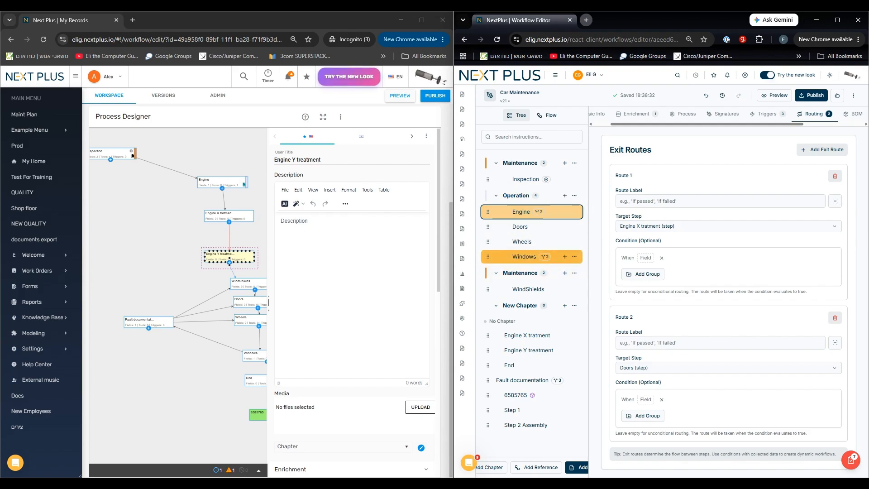
left_click(822, 150)
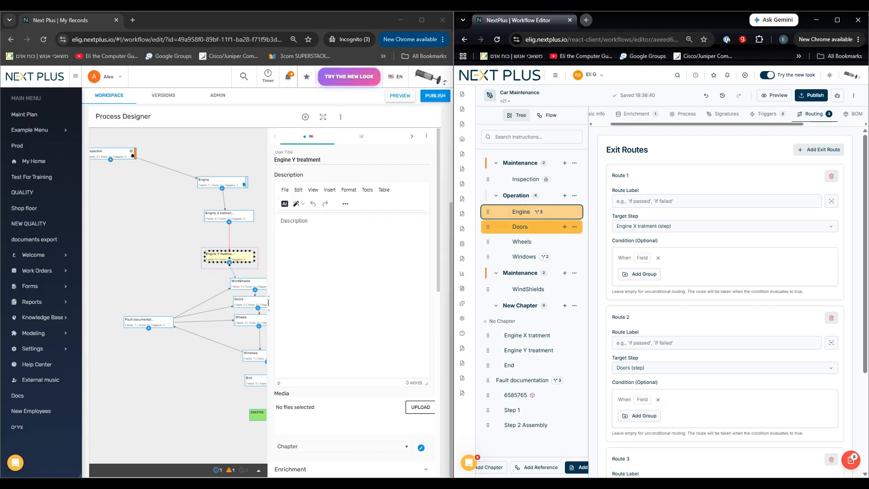
left_click(831, 459)
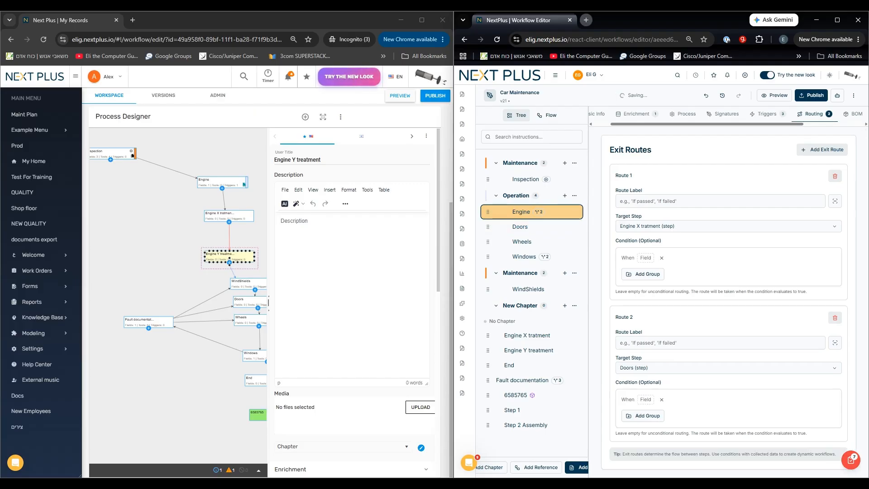
left_click(834, 317)
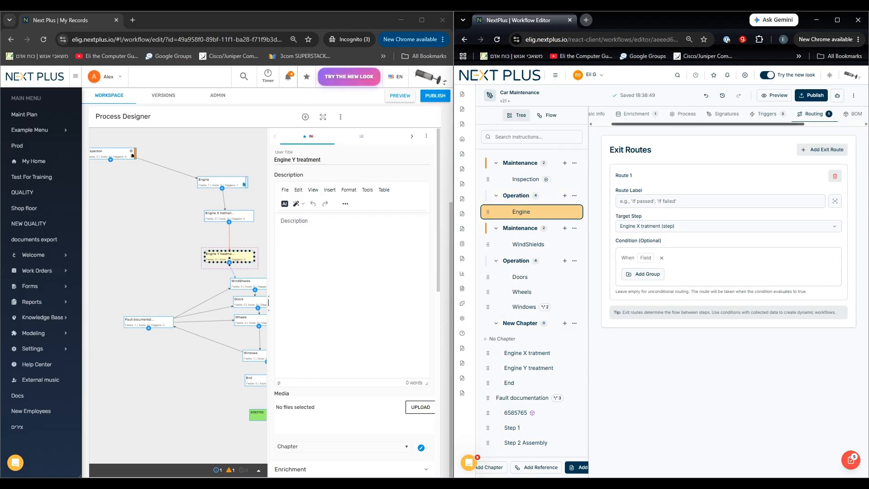
Switch the new editor from the tree to the flow view and widen the flow area.
mouse_move(765, 124)
left_mouse_down()
mouse_move(826, 124)
mouse_move(749, 123)
left_mouse_up()
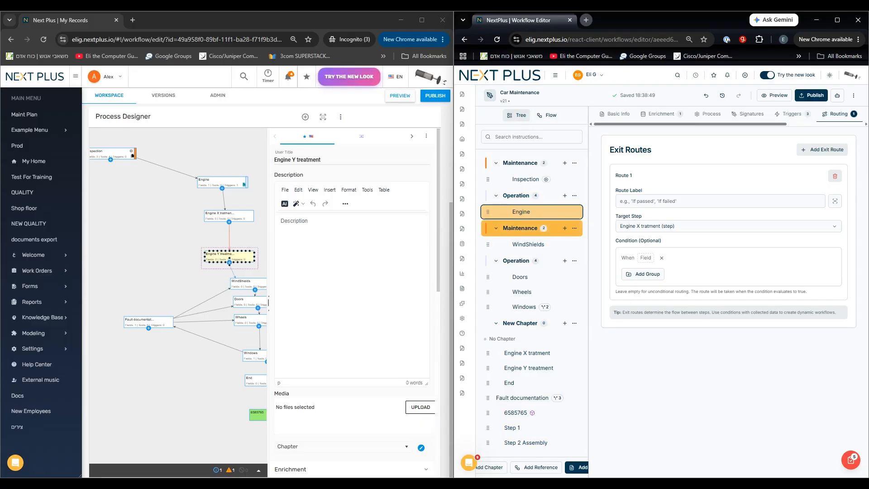
left_click(548, 115)
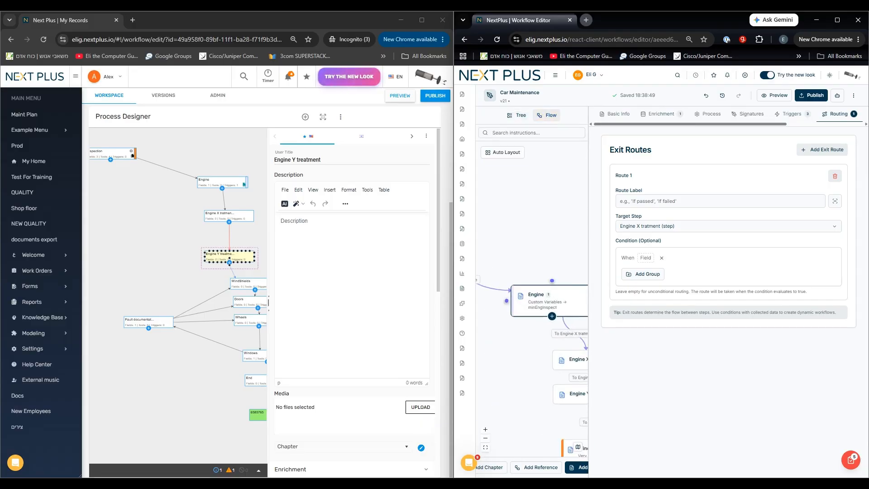
left_click_drag(588, 217, 706, 217)
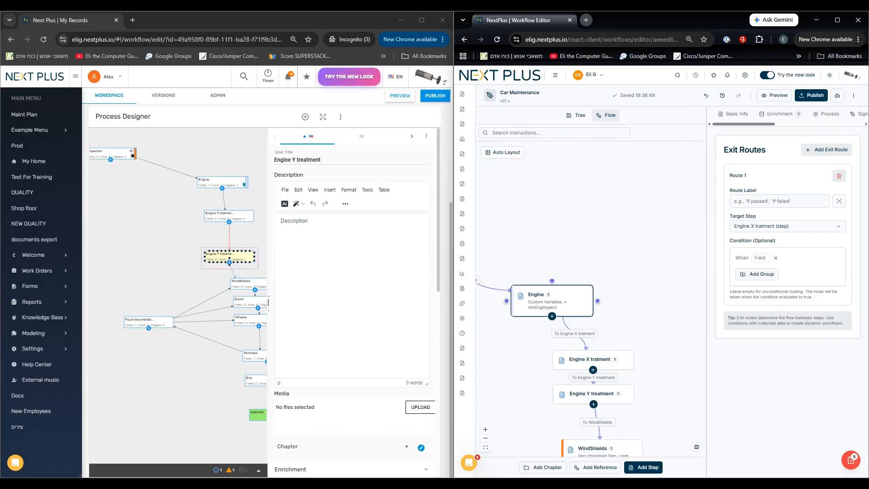
Create two new steps directly on empty canvas in the flow view and reposition them.
double_click(531, 206)
left_click_drag(608, 294, 577, 269)
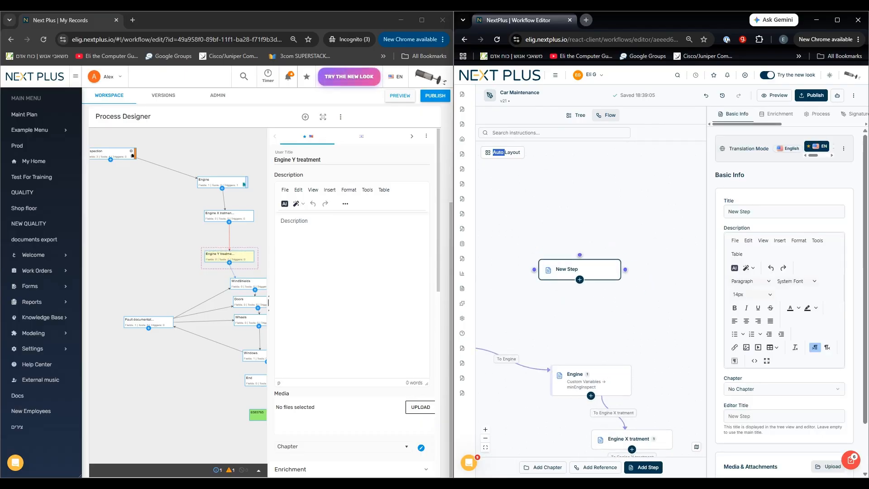
double_click(557, 164)
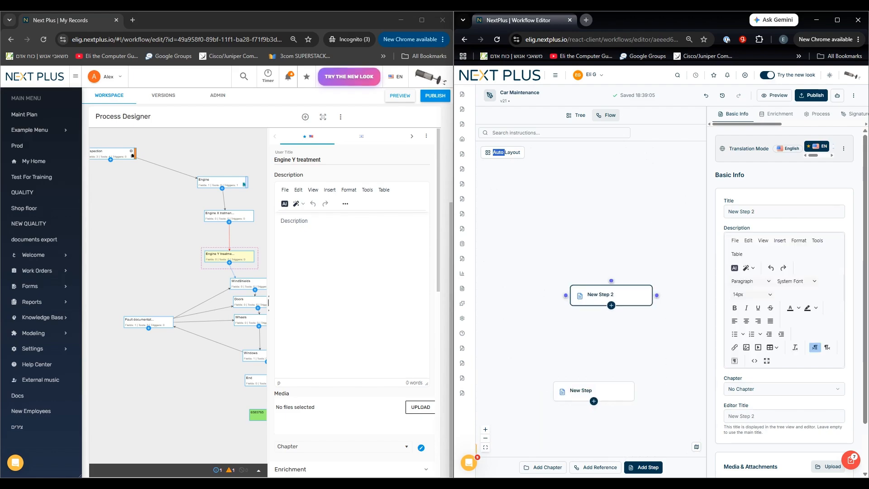
left_click_drag(608, 295, 578, 295)
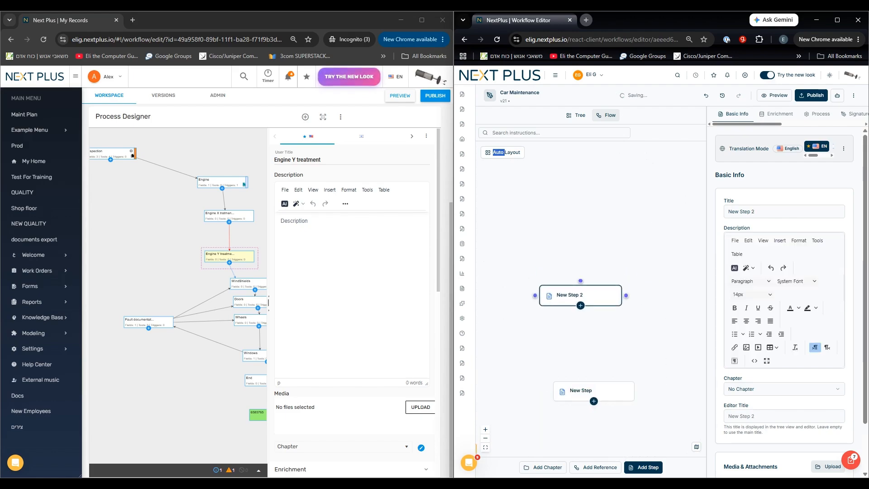
left_click_drag(576, 295, 580, 315)
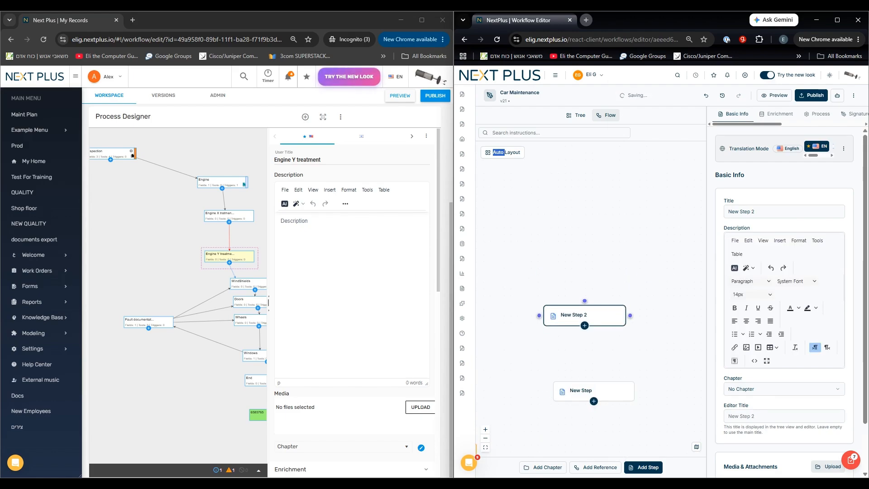
Delete the two newly created steps from the flow, confirming each deletion.
right_click(611, 321)
left_click(500, 251)
left_click_drag(501, 251, 673, 376)
key("Delete")
left_click(726, 288)
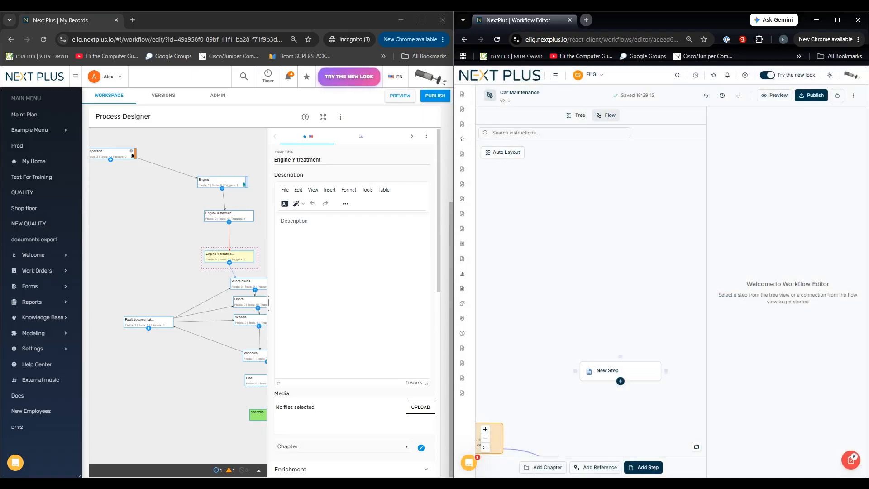
left_click_drag(535, 295, 663, 403)
key("Delete")
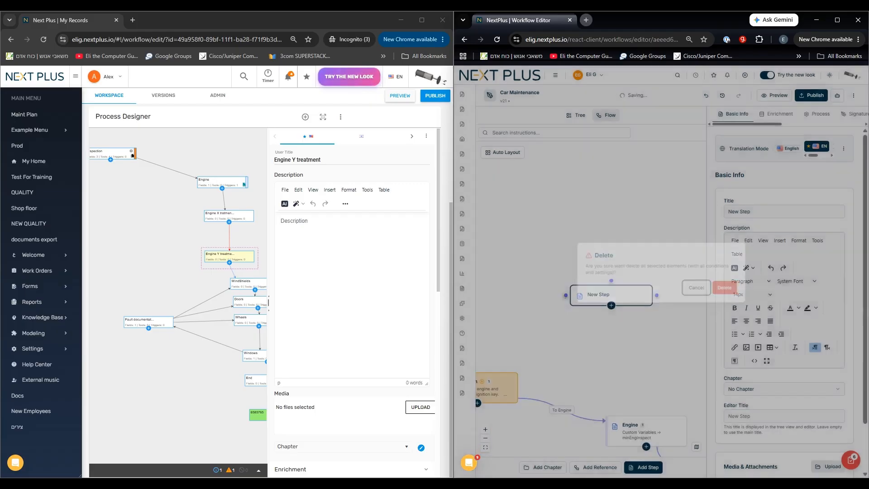
left_click(726, 288)
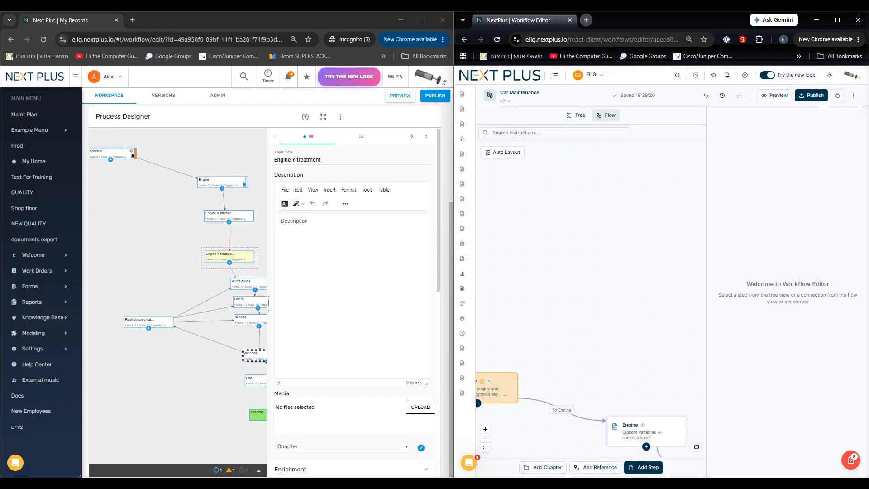
Widen the old editor's flow area, and line up Inspection, Engine, Engine X and Engine Y treatment vertically in the new editor's flow.
left_click_drag(268, 301, 336, 300)
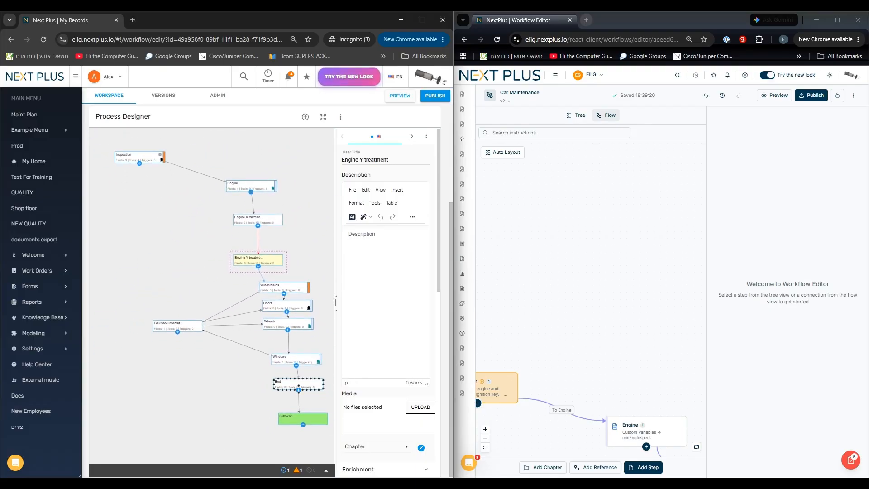
left_click_drag(565, 326, 572, 203)
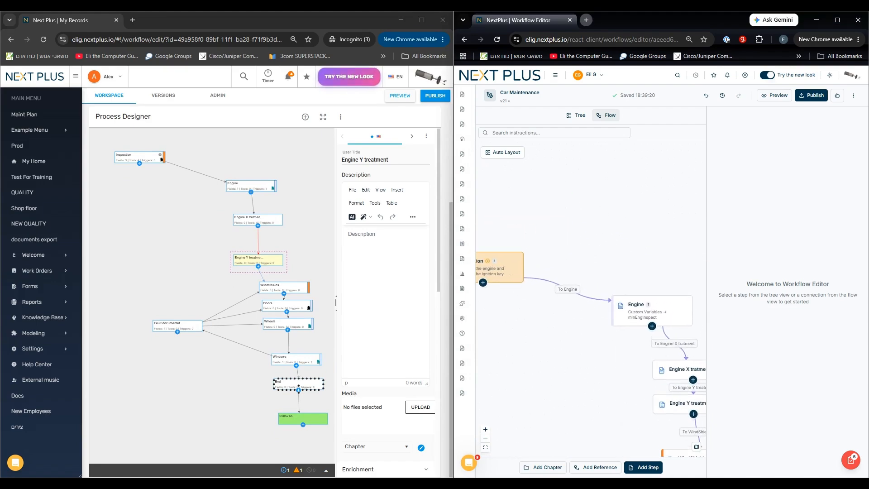
left_click_drag(502, 264, 614, 208)
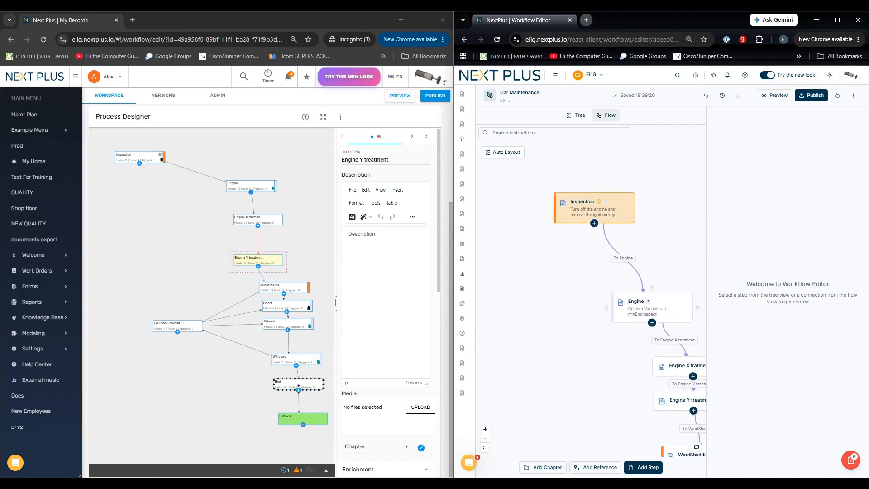
left_click_drag(652, 309, 582, 269)
left_click_drag(665, 366, 577, 330)
left_click_drag(688, 400, 593, 391)
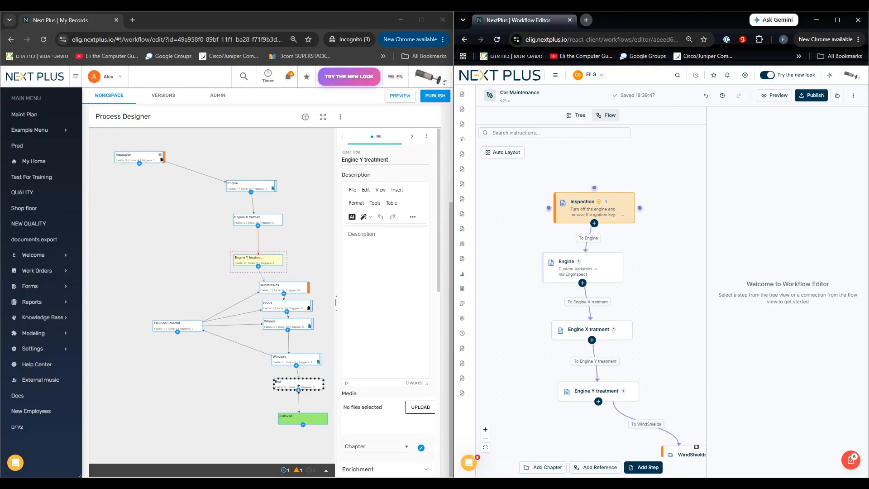
Connect Inspection directly to Engine Y treatment, and offset Engine and Engine X treatment to one side so the two routes are separated.
left_click_drag(640, 208, 598, 388)
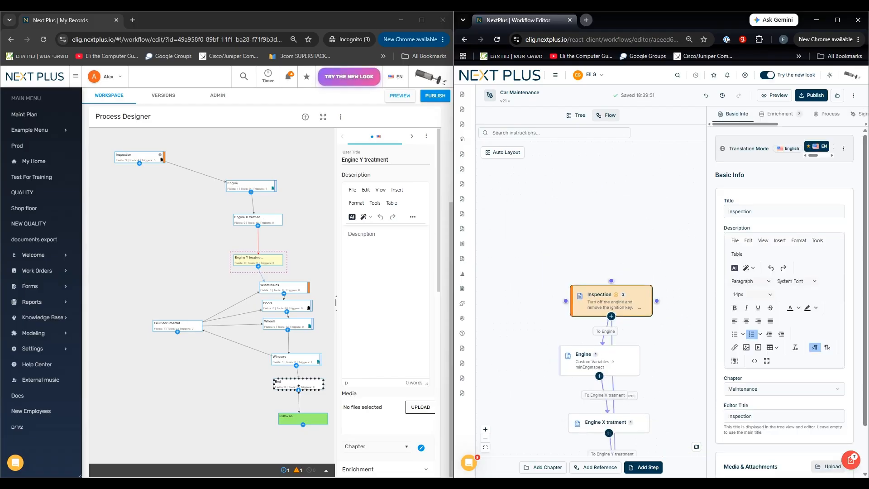
left_click_drag(600, 358, 522, 354)
left_click_drag(539, 414, 545, 269)
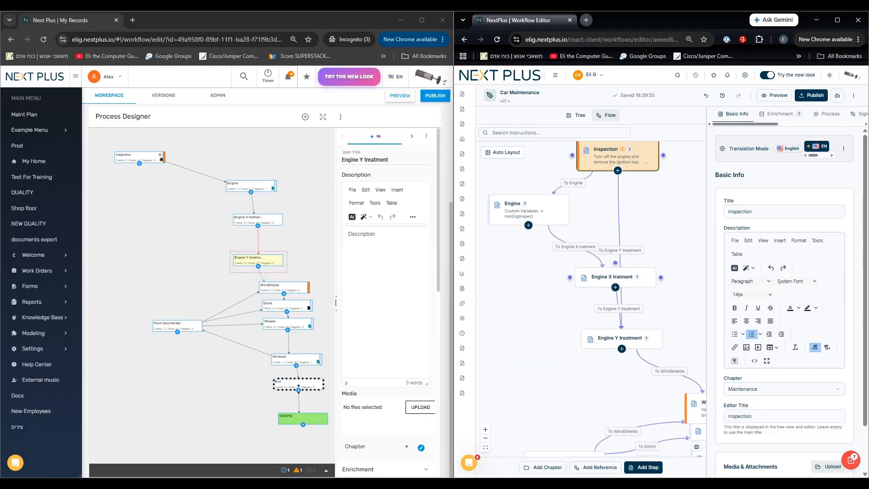
left_click_drag(607, 277, 536, 277)
mouse_move(621, 339)
left_mouse_down()
mouse_move(616, 358)
mouse_move(625, 356)
left_mouse_up()
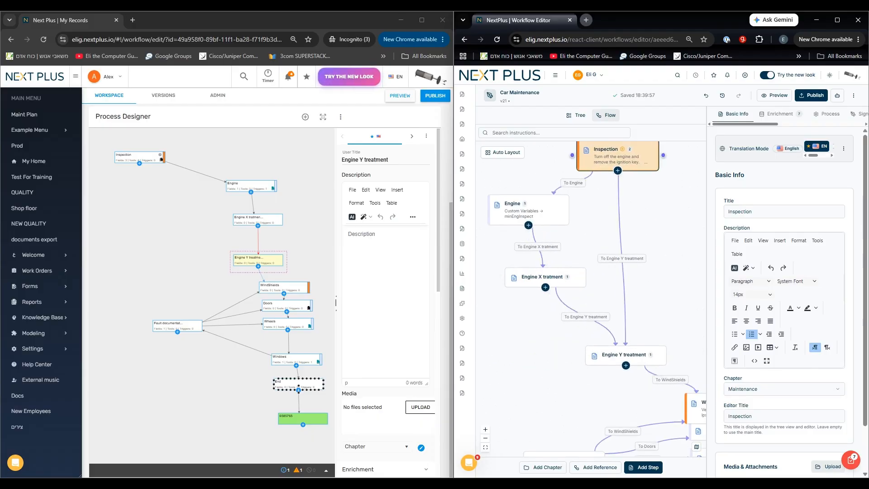
Delete the Inspection step's exit route to Engine Y treatment, keeping the route to Engine.
left_click(661, 301)
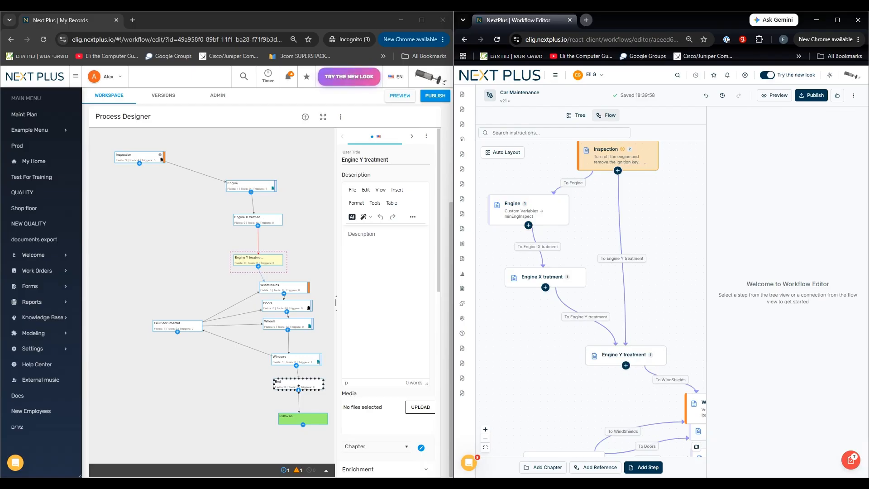
left_click(611, 156)
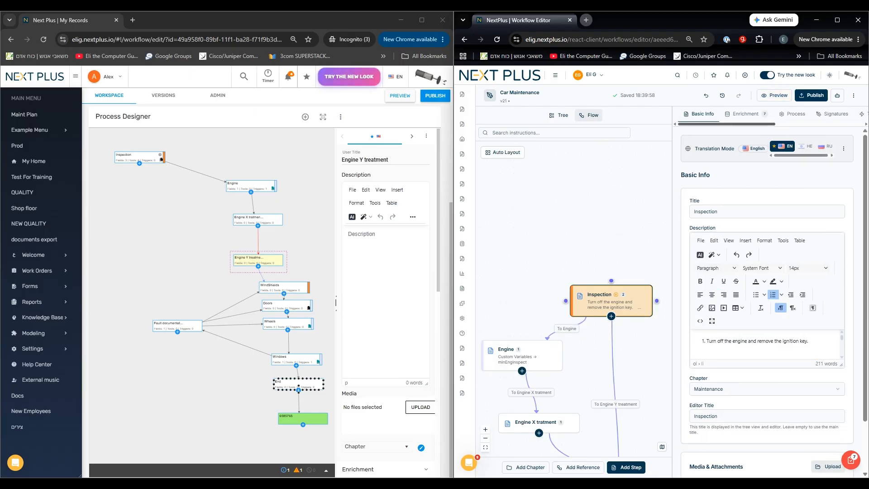
left_click_drag(732, 124, 791, 124)
left_click(797, 114)
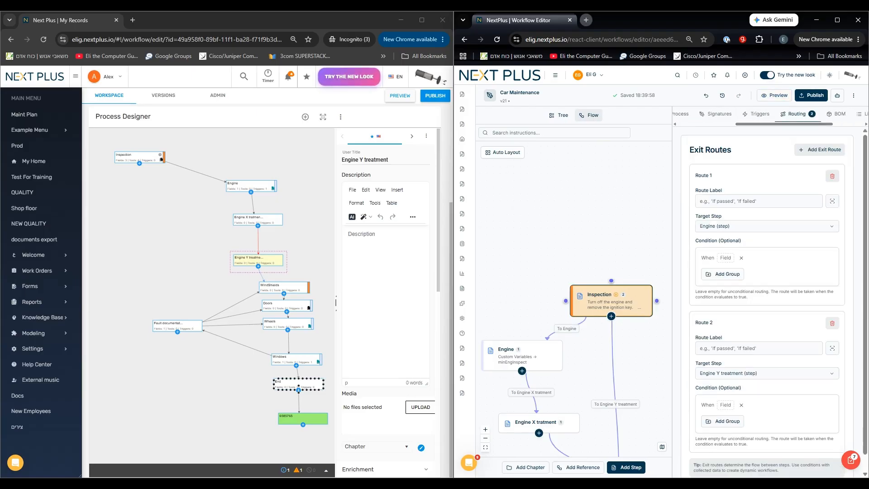
left_click(832, 322)
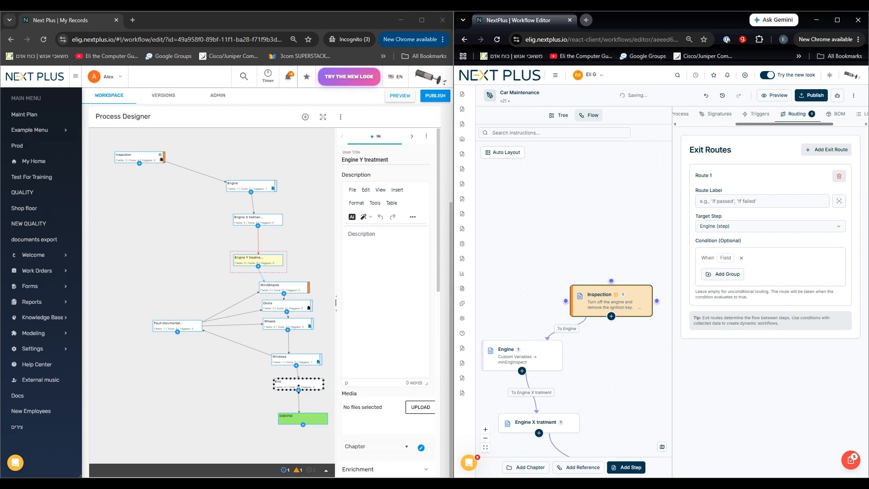
left_click(617, 235)
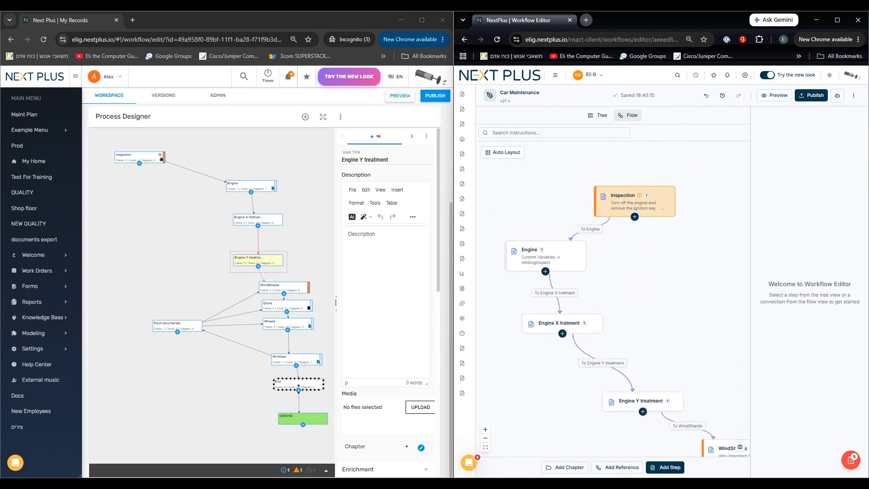
Show the minimap and examine different parts of the Car Maintenance flow at several zoom levels.
left_click(739, 447)
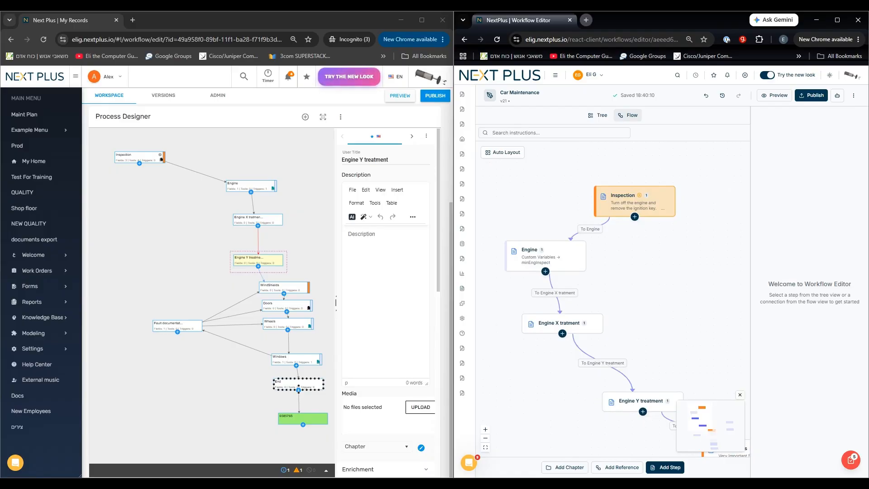
scroll(660, 195, "up", 5)
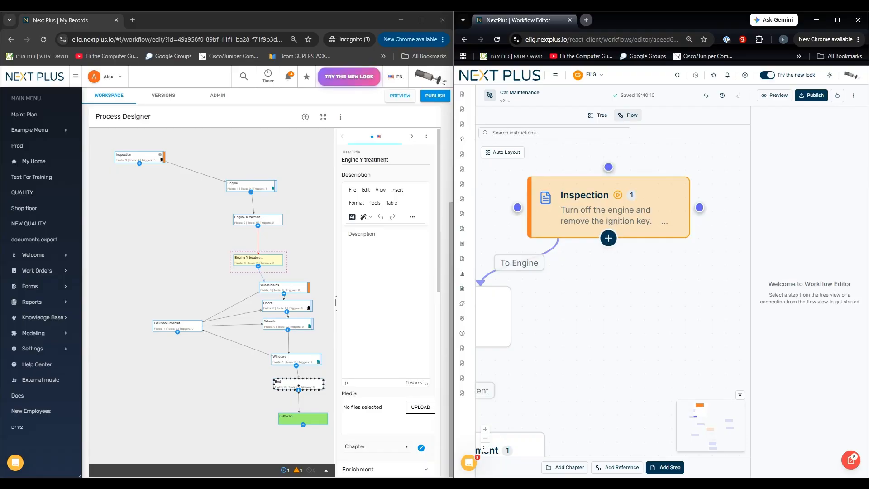
scroll(609, 326, "down", 4)
left_click_drag(610, 326, 668, 264)
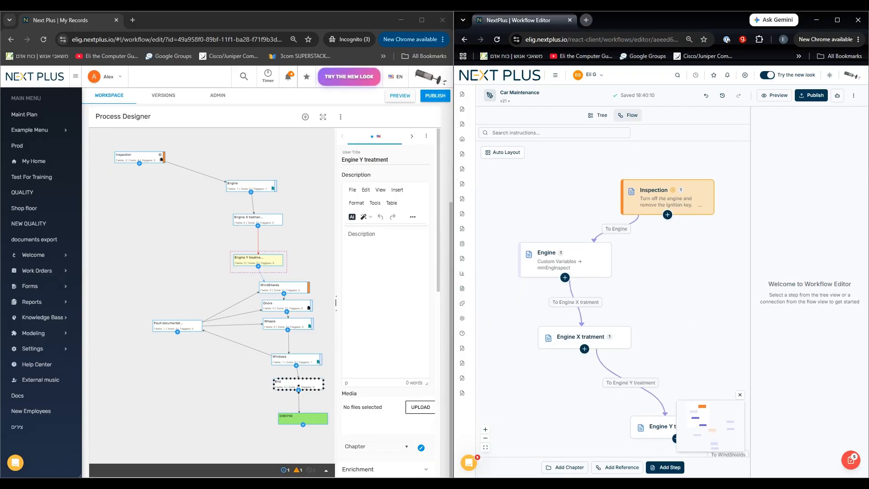
left_click_drag(679, 358, 677, 222)
left_click_drag(656, 344, 613, 232)
left_click_drag(561, 302, 531, 305)
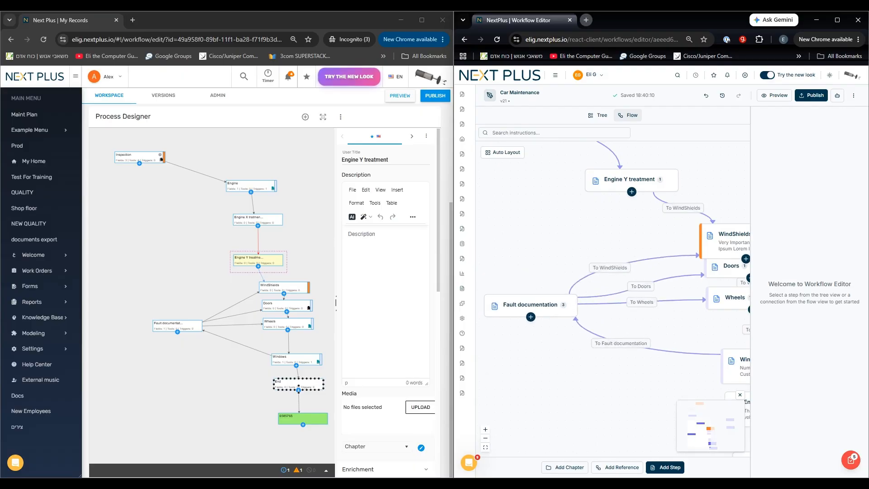
scroll(641, 384, "down", 2)
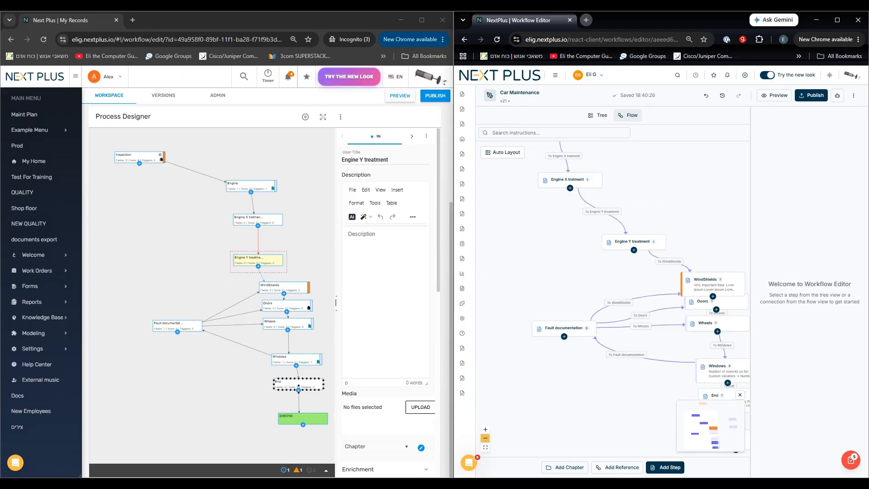
scroll(570, 364, "down", 12)
left_click_drag(600, 385, 730, 452)
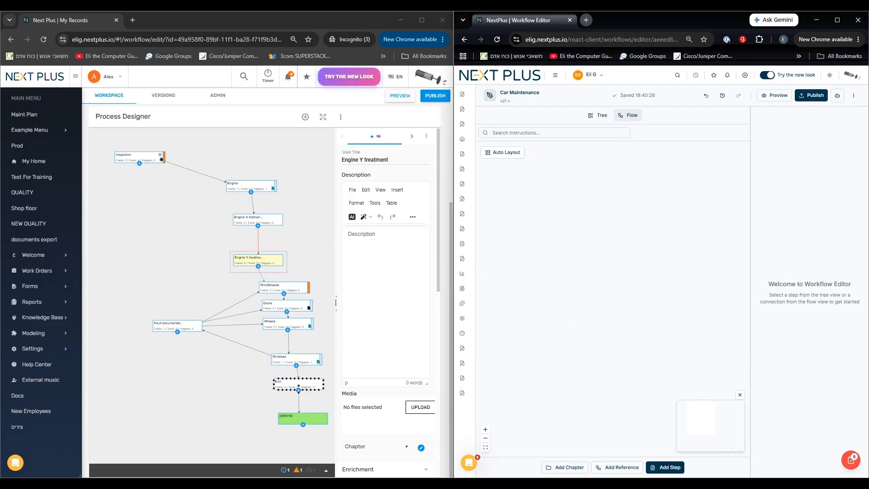
Fit the whole flow in view and examine its overall layout.
left_click(485, 447)
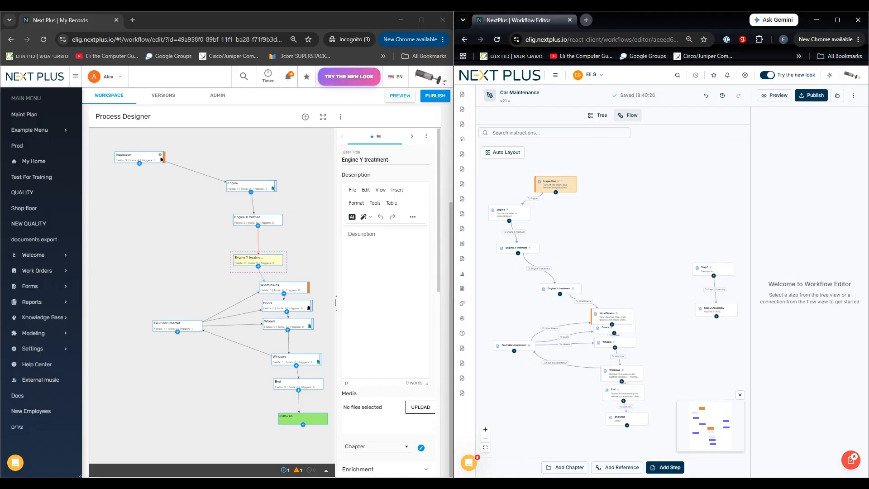
scroll(617, 228, "up", 3)
scroll(608, 202, "down", 3)
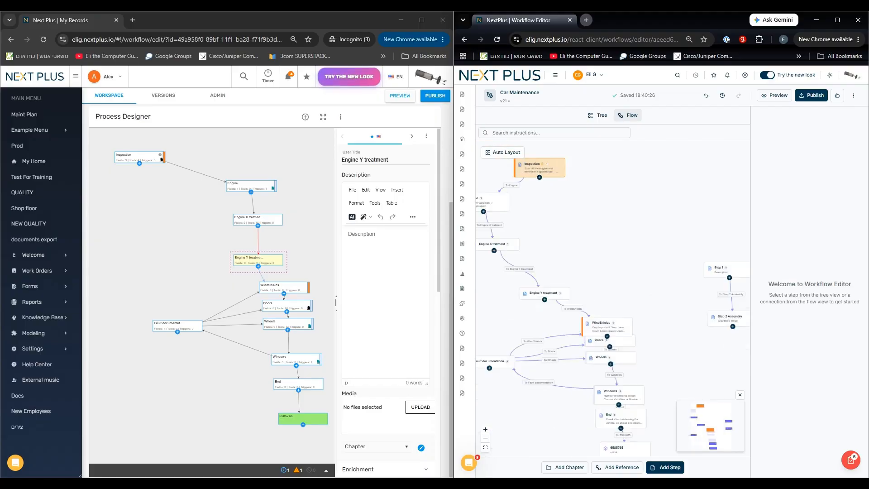
left_click_drag(521, 408, 545, 419)
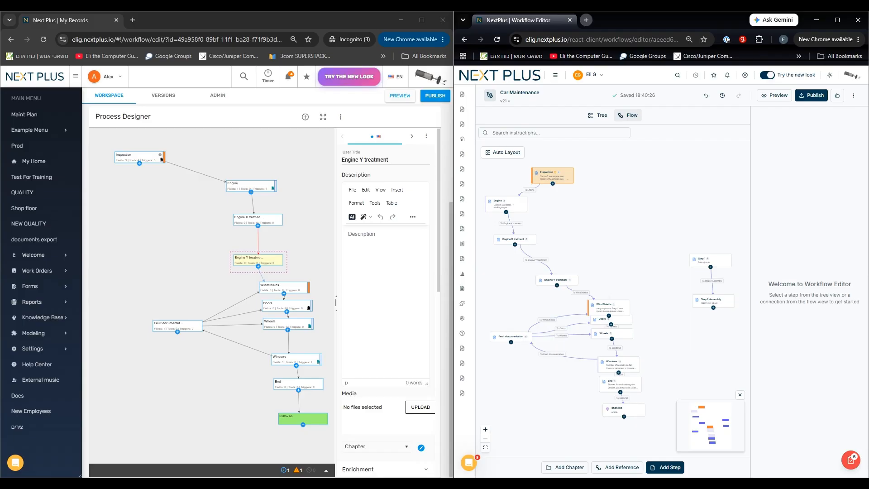
Move Engine Y treatment, WindShields, Doors and Wheels together away from Engine X treatment, and shift Engine Y treatment further from WindShields.
left_click_drag(652, 280, 588, 348)
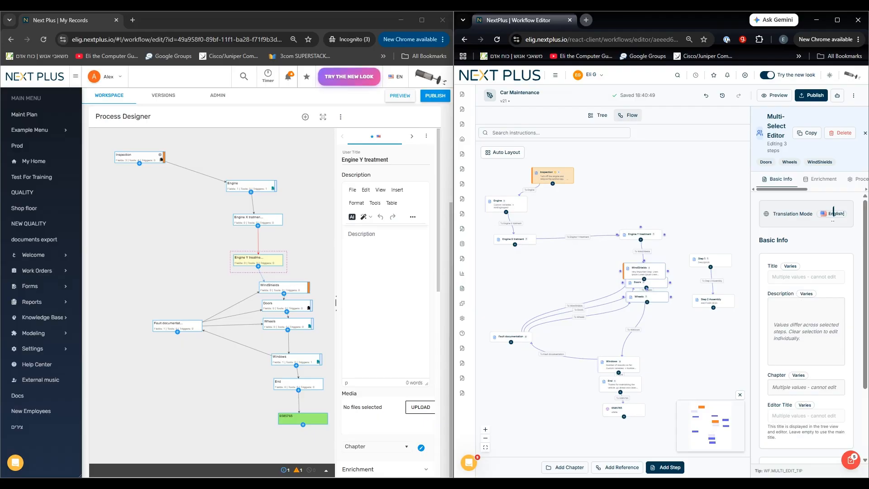
right_click(631, 237)
left_click(628, 235)
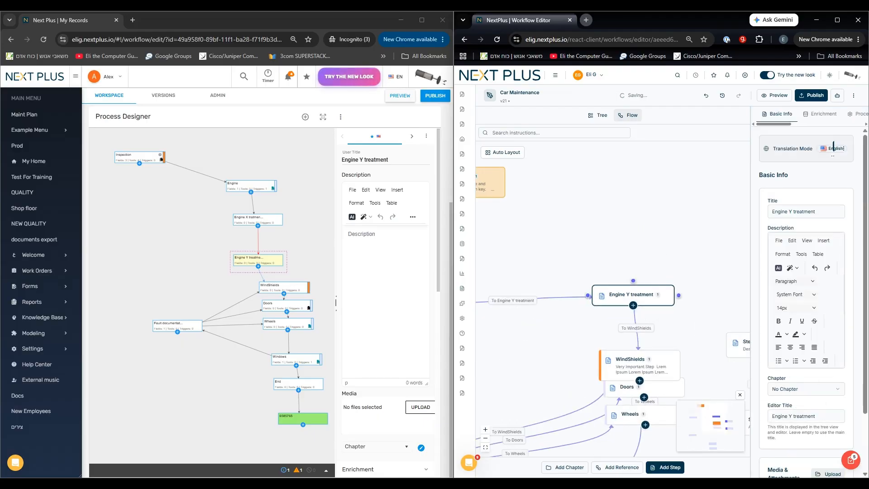
left_click(632, 306)
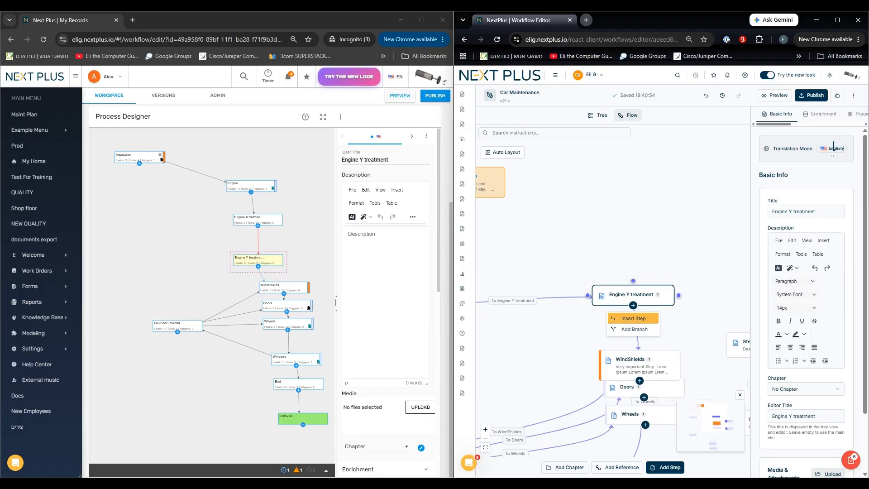
left_click_drag(631, 295, 602, 252)
Append two consecutive new steps after the 6585765 reference, leaving a larger gap before the first one.
left_click_drag(688, 308, 626, 184)
left_click_drag(634, 353, 694, 192)
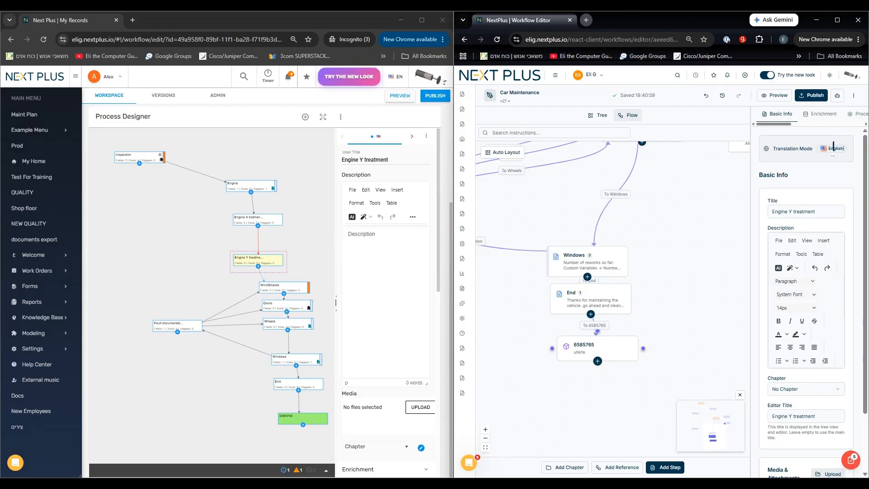
left_click(597, 360)
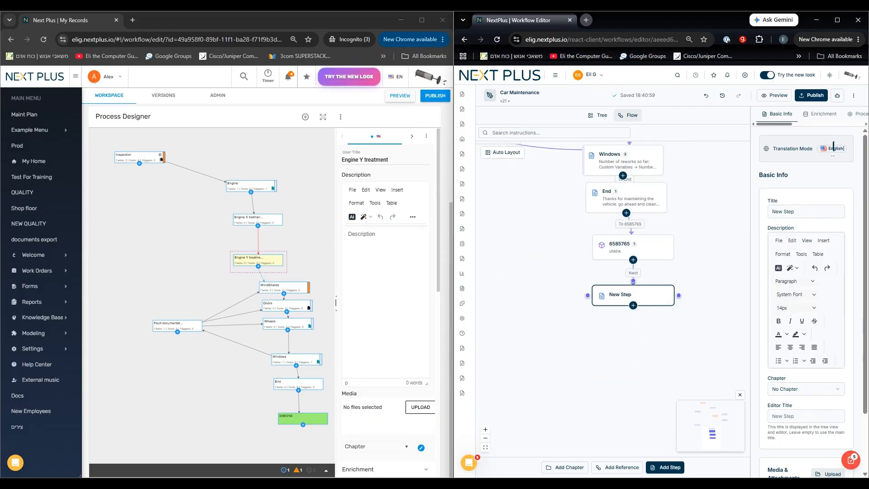
left_click_drag(624, 295, 629, 337)
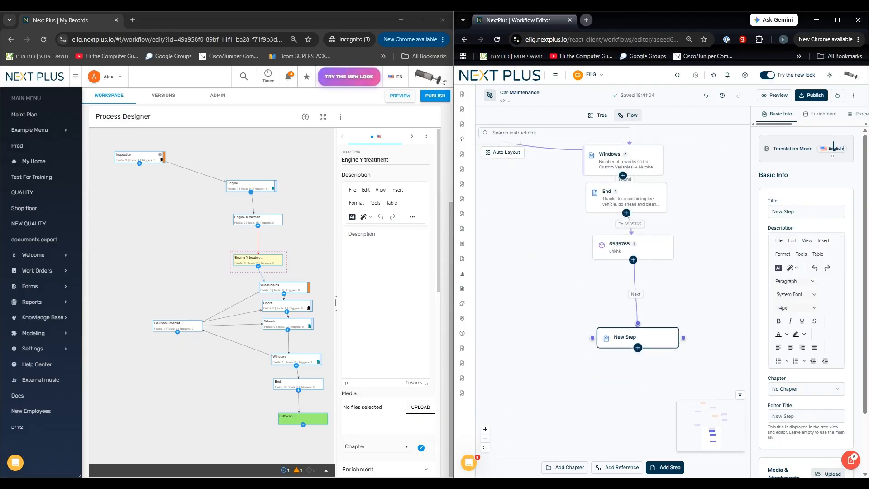
left_click(637, 348)
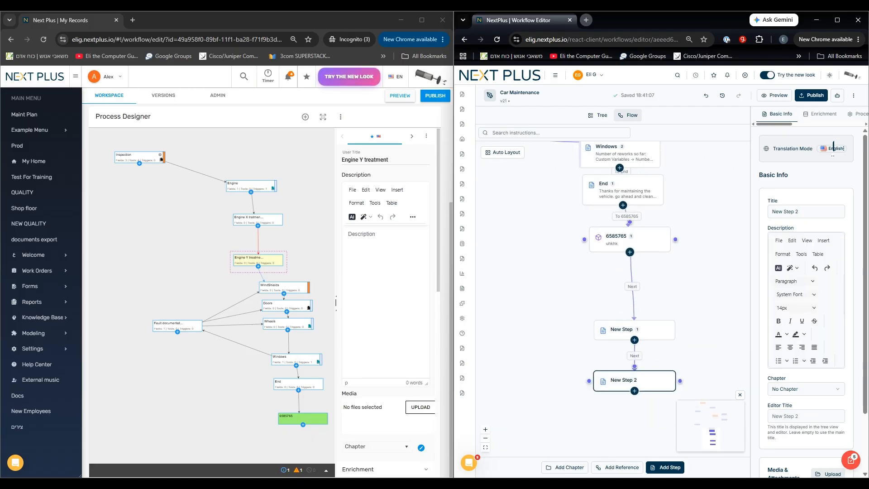
Insert a new step between 6585765 and New Step, and place it to the left of New Step.
left_click(629, 252)
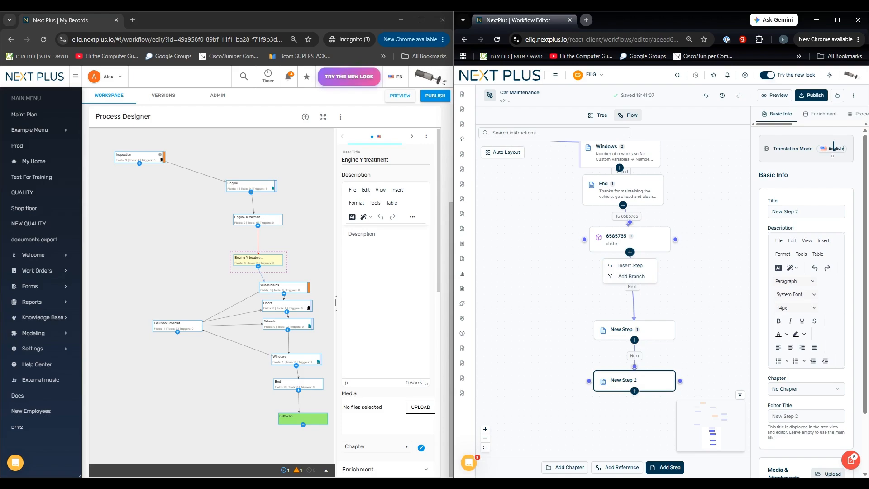
left_click(630, 266)
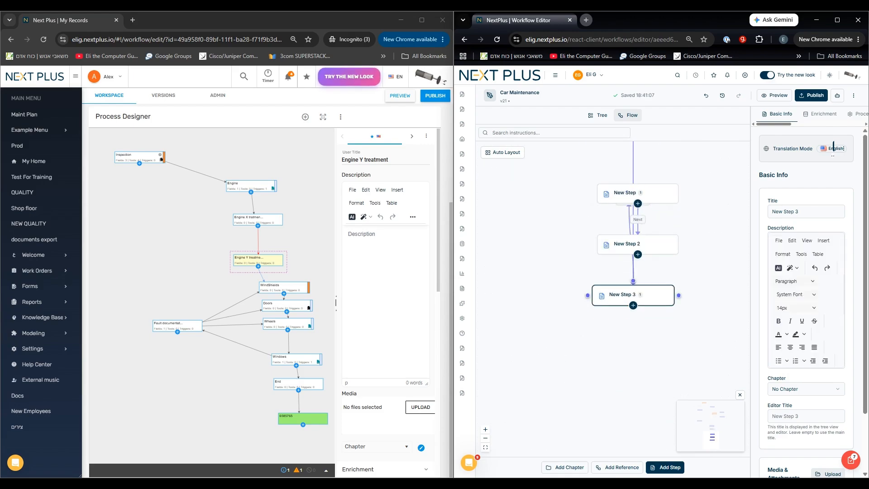
left_click_drag(552, 290, 605, 309)
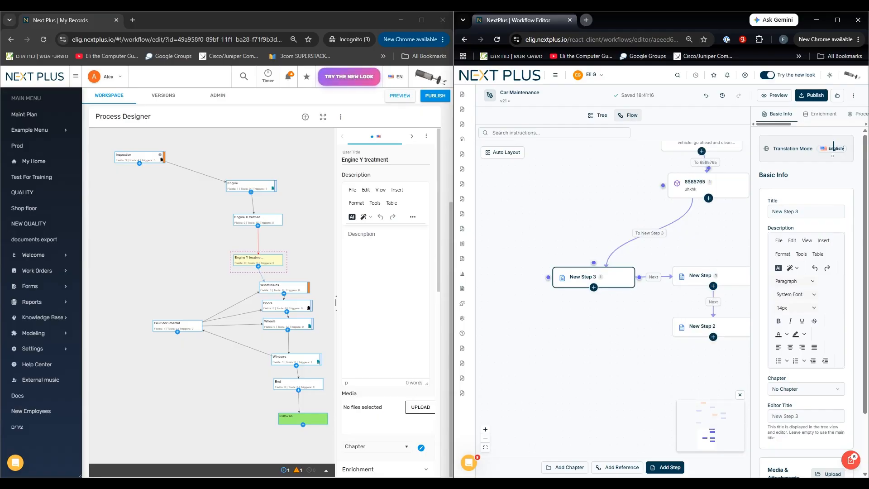
Add a branch from 6585765 to another new step, and place that step on the opposite side from New Step 3.
left_click(708, 198)
left_click(709, 222)
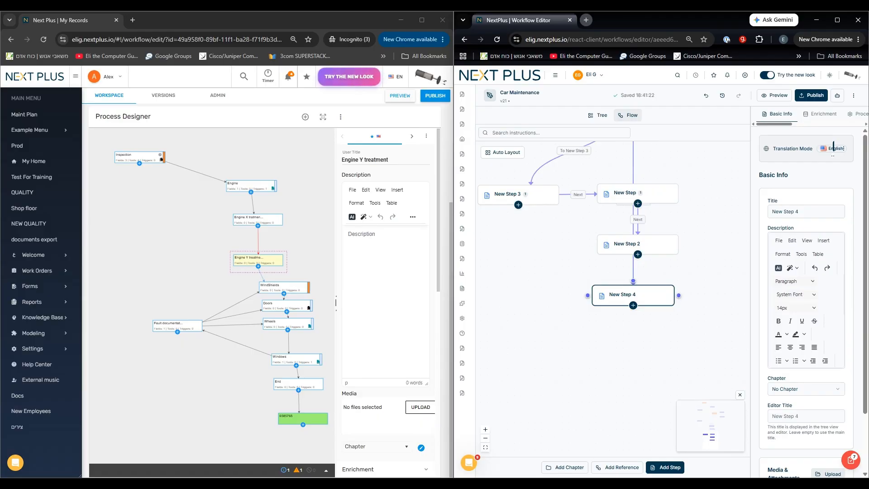
left_click(707, 272)
mouse_move(626, 294)
left_mouse_down()
mouse_move(680, 283)
mouse_move(725, 162)
left_mouse_up()
left_click_drag(720, 216, 664, 313)
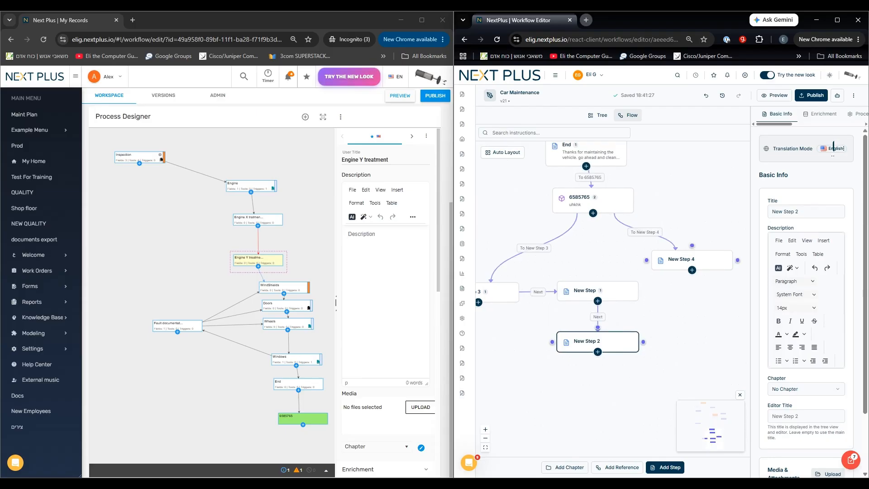
Level New Step 4 with New Step 3, and arrange New Step and New Step 2 below New Step 3 as one branch.
left_click_drag(651, 259, 541, 409)
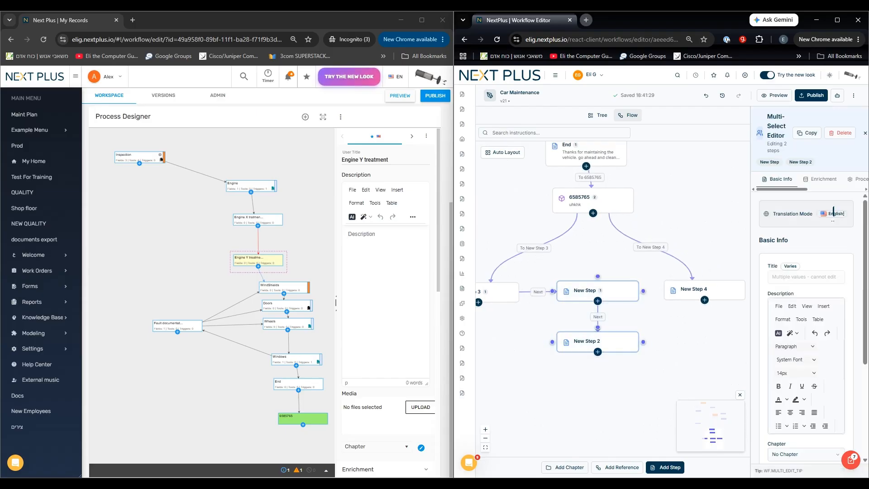
left_click(543, 385)
left_click_drag(597, 342, 517, 440)
left_click_drag(597, 285, 497, 357)
left_click_drag(584, 357, 647, 294)
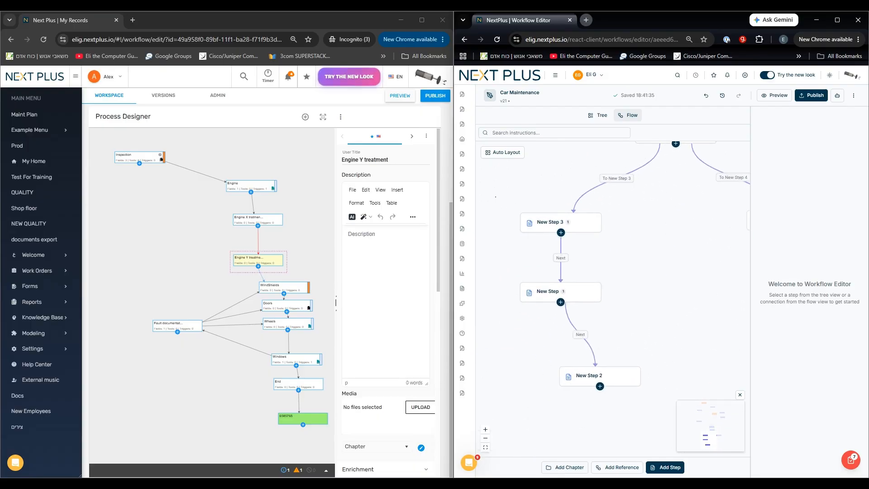
Delete New Step, New Step 2 and New Step 3 together, and undo the deletion.
left_click_drag(495, 197, 688, 439)
key("Delete")
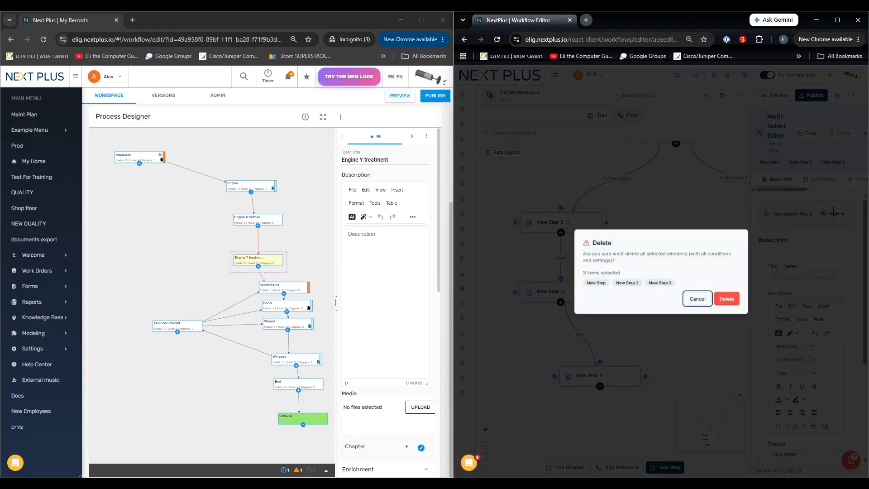
key("Tab")
key("Return")
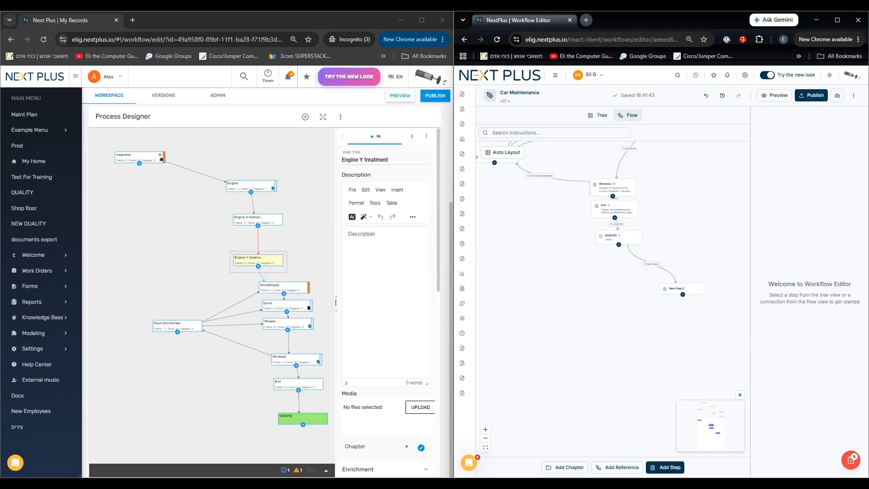
left_click(706, 95)
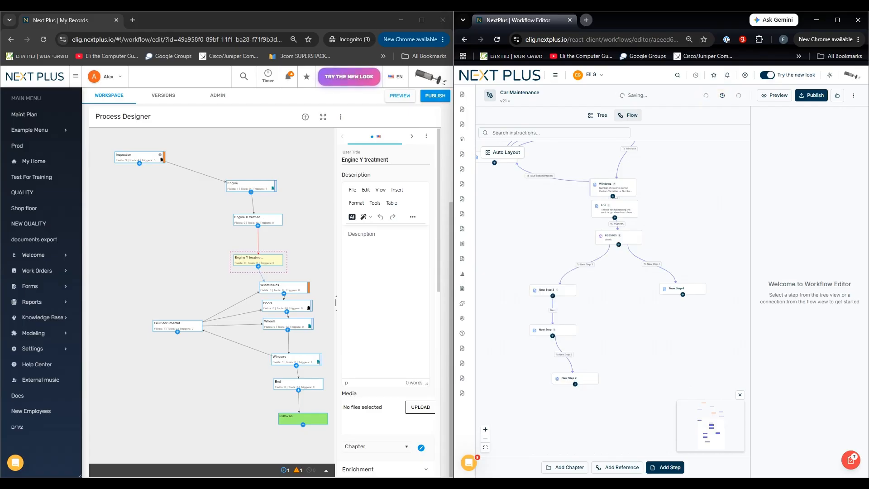
Review the workflow's change history, and check the step structure in tree view before returning to flow view.
left_click(722, 95)
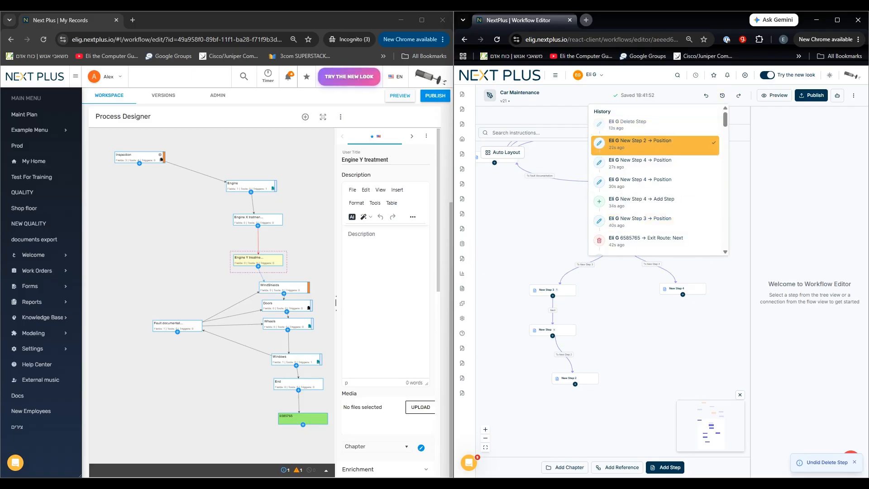
key("Escape")
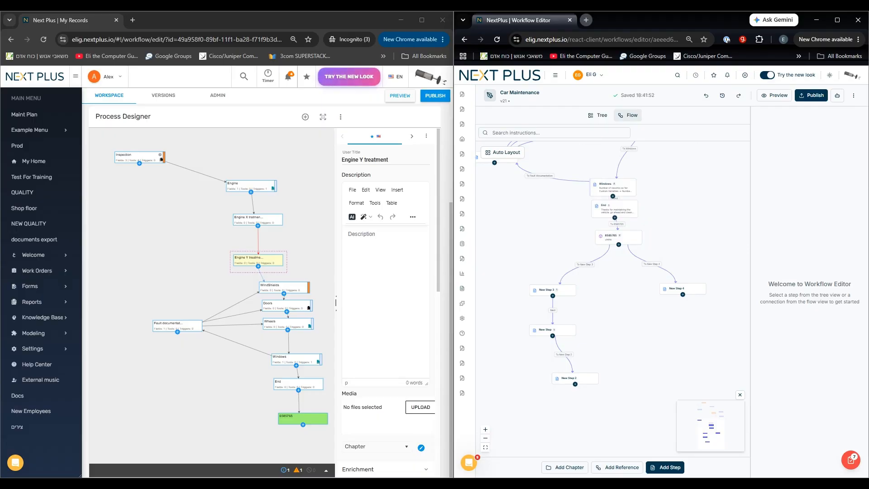
left_click(598, 115)
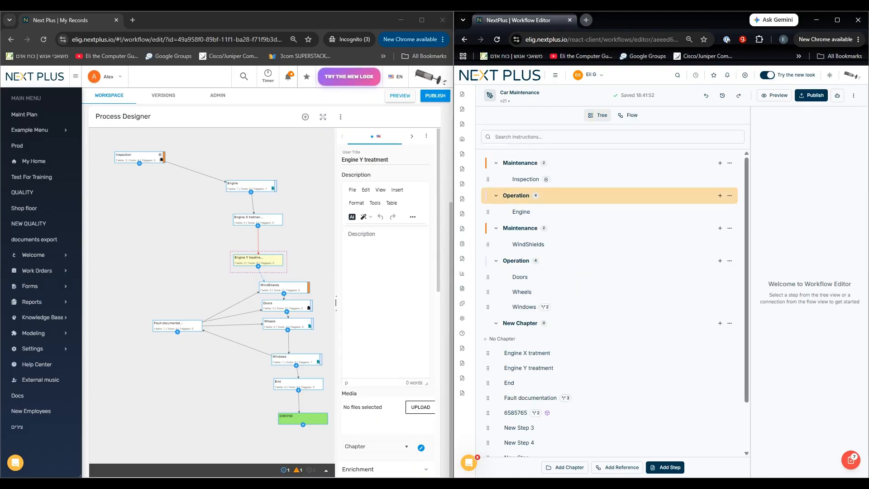
left_click(629, 115)
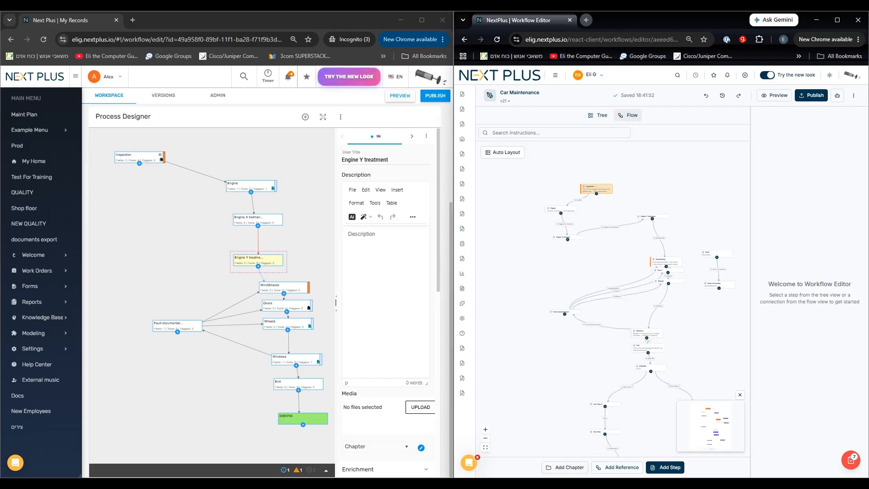
Add a new chapter to the Car Maintenance workflow and colour it orange.
left_click(566, 467)
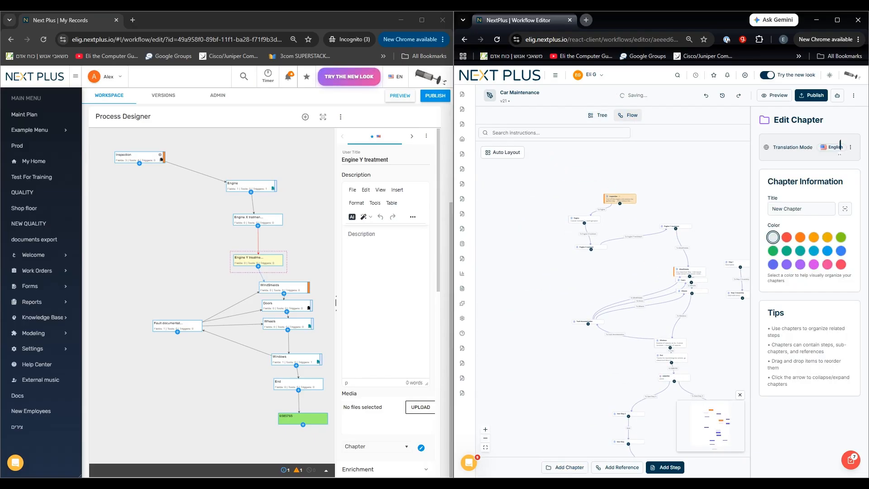
left_click(800, 237)
Add a reference step after New Step 2, widen its settings area, and link it to the workflow טראבלשוטינג.
left_click_drag(710, 344, 667, 241)
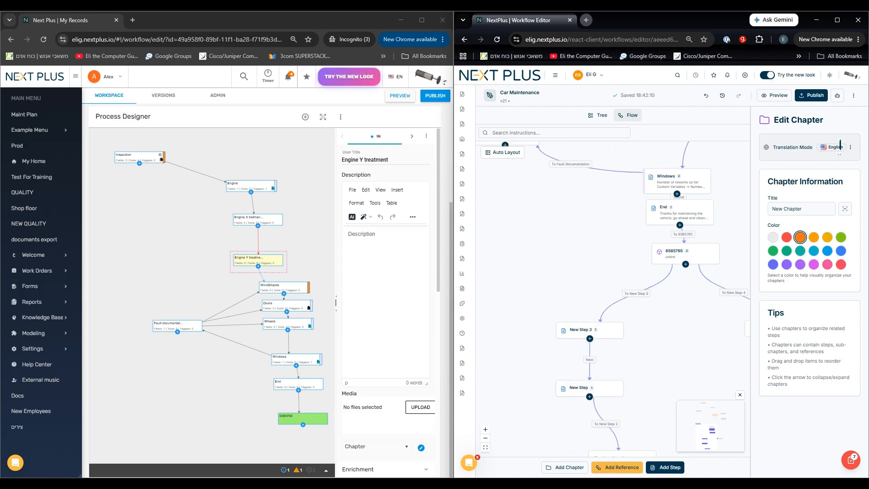
left_click(617, 467)
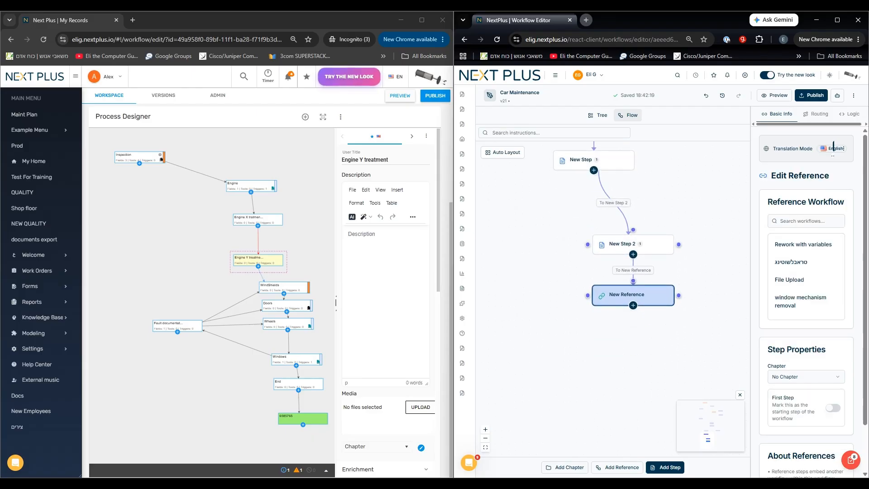
left_click_drag(750, 292, 656, 292)
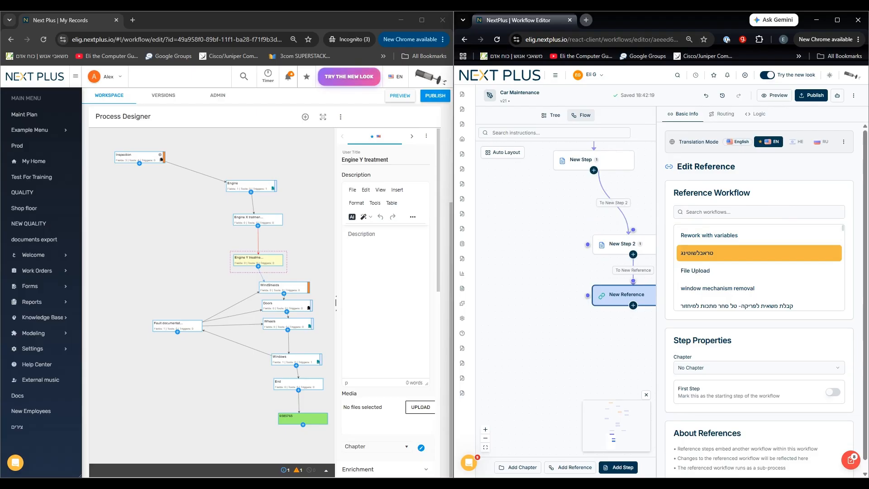
left_click(724, 253)
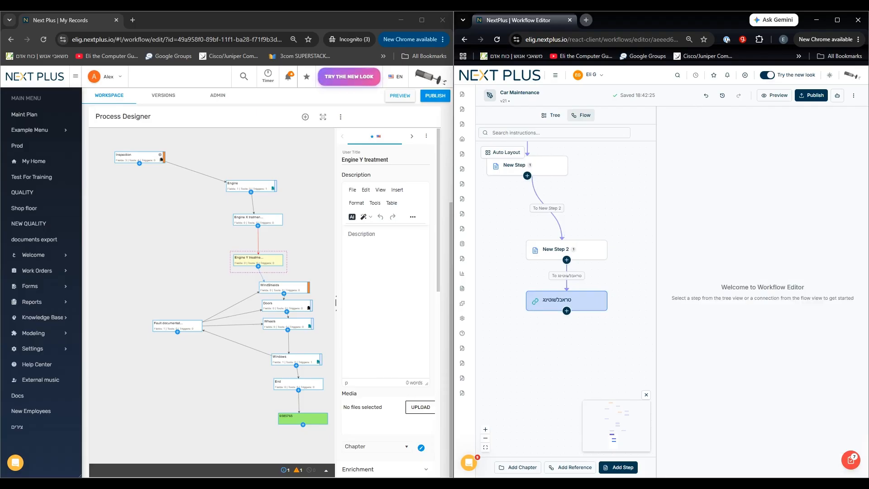
Review which other workflows the Car Maintenance workflow references, and close the overview.
scroll(530, 340, "down", 1)
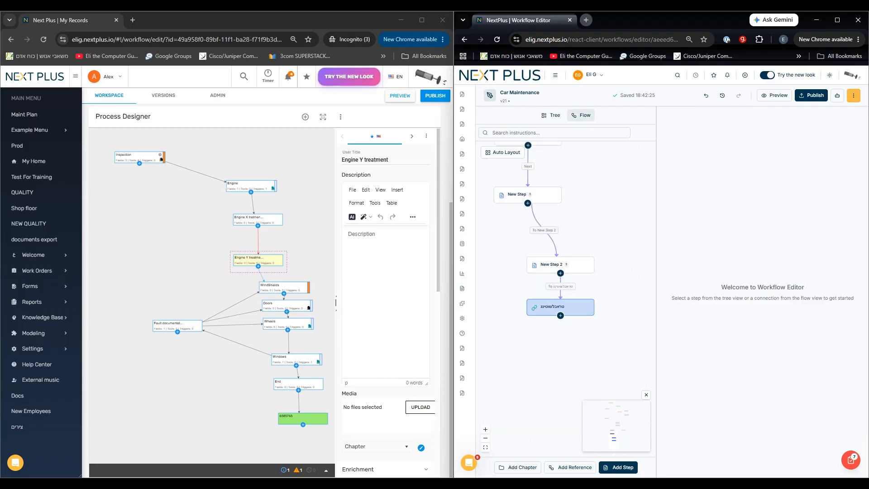
left_click(853, 95)
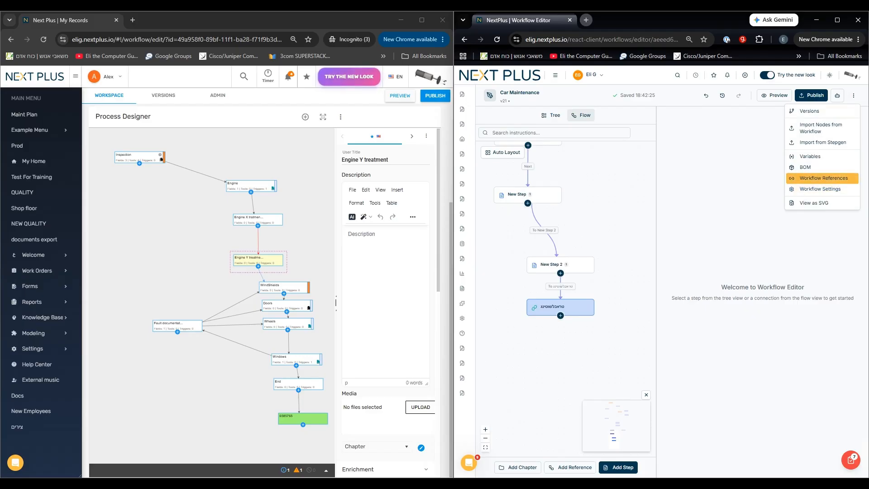
left_click(823, 177)
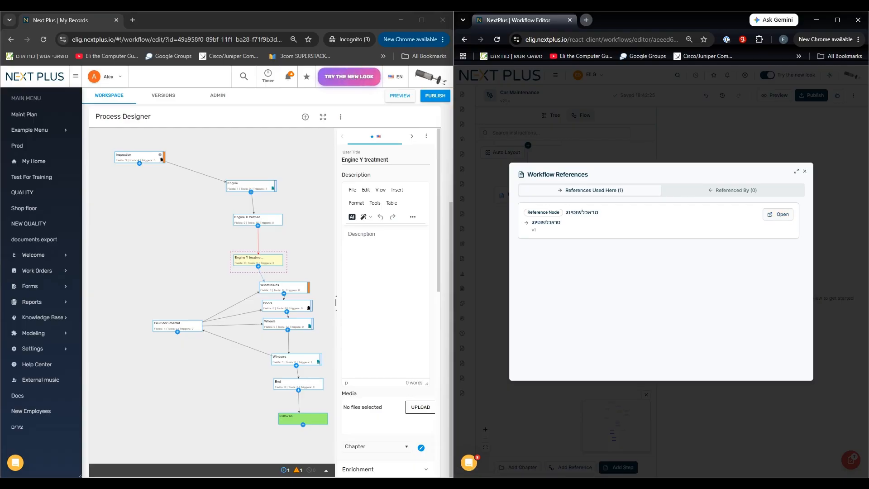
left_click(804, 171)
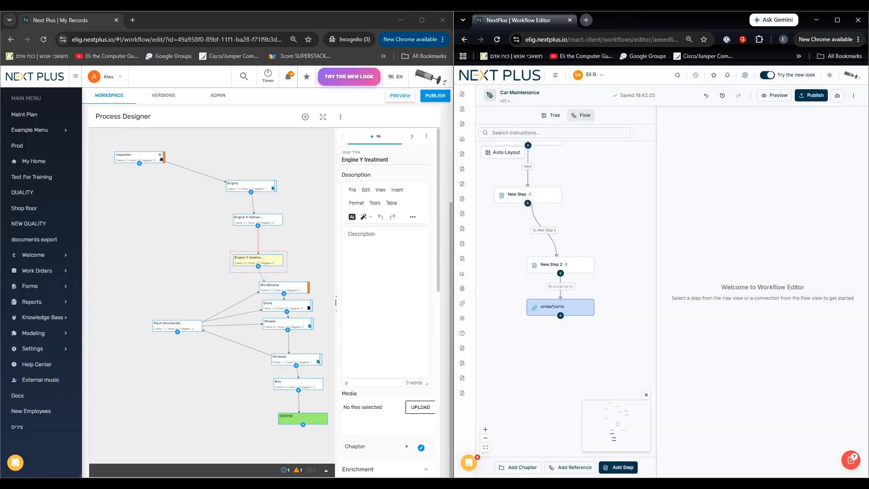
Compare the old editor's admin settings with the new editor's variable management, and check where minEngInspect is used.
left_click(853, 96)
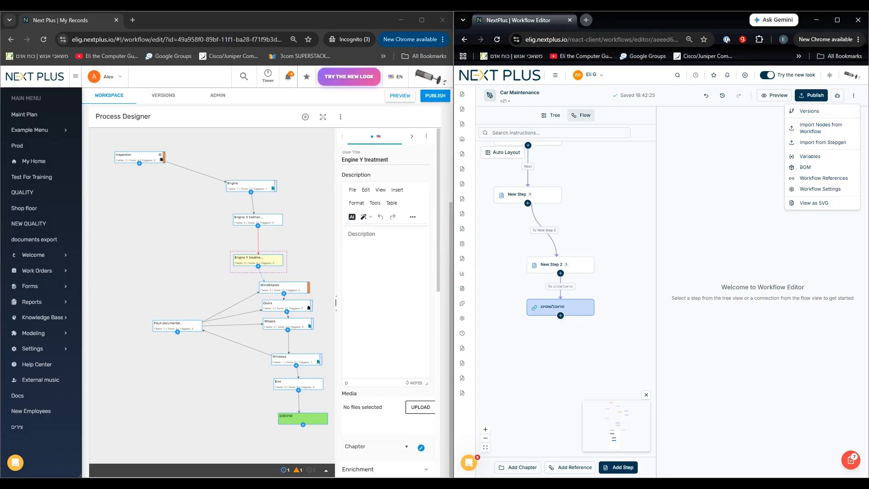
left_click(218, 95)
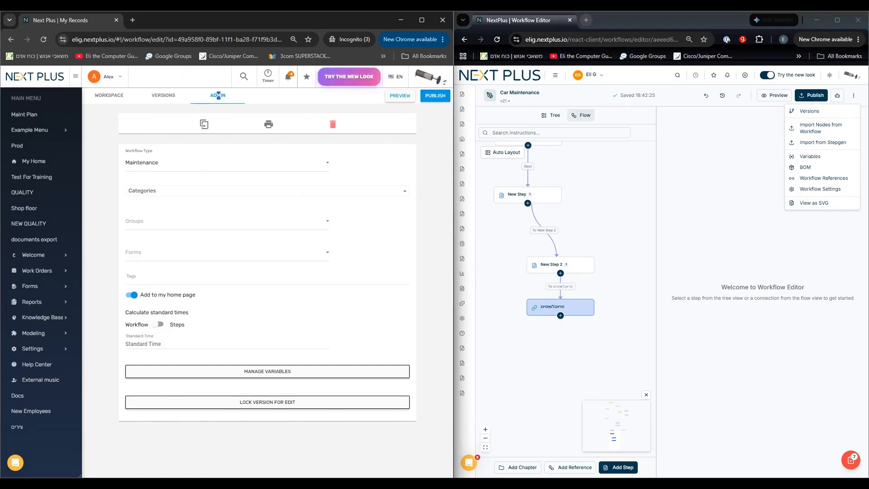
left_click(810, 156)
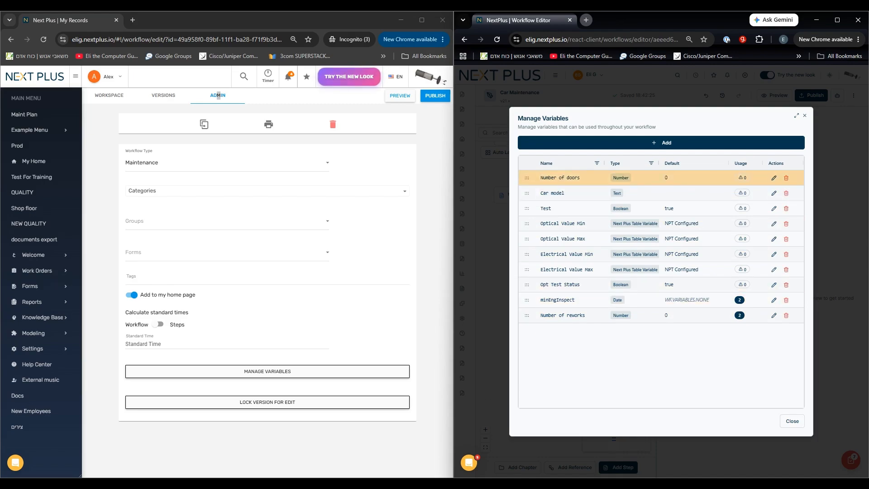
left_click(739, 300)
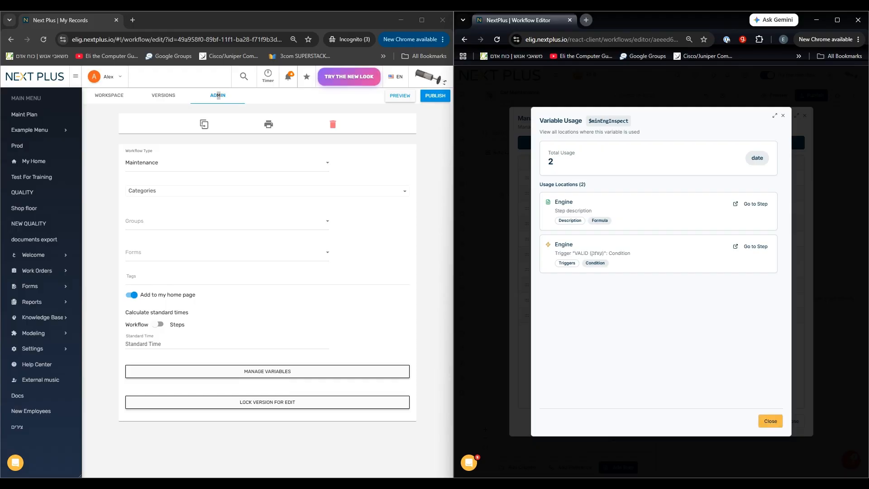
left_click(770, 421)
left_click(792, 420)
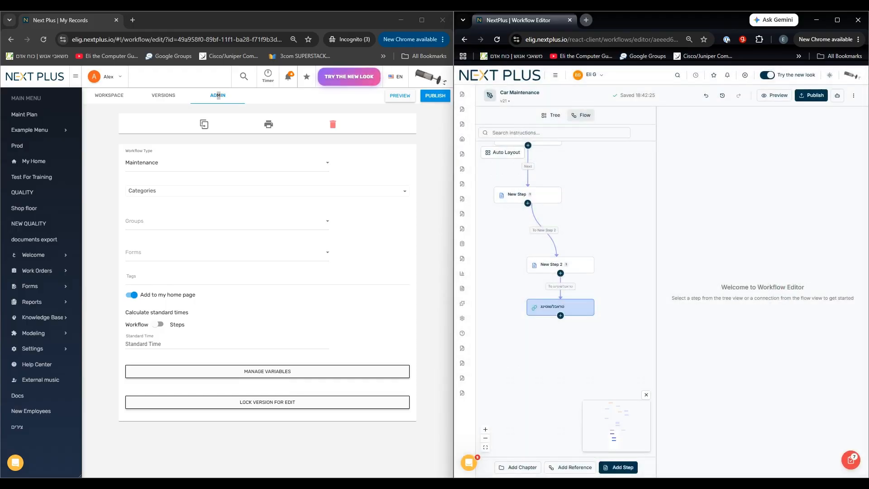
Return the old editor to the workflow workspace and view its process designer.
left_click(109, 95)
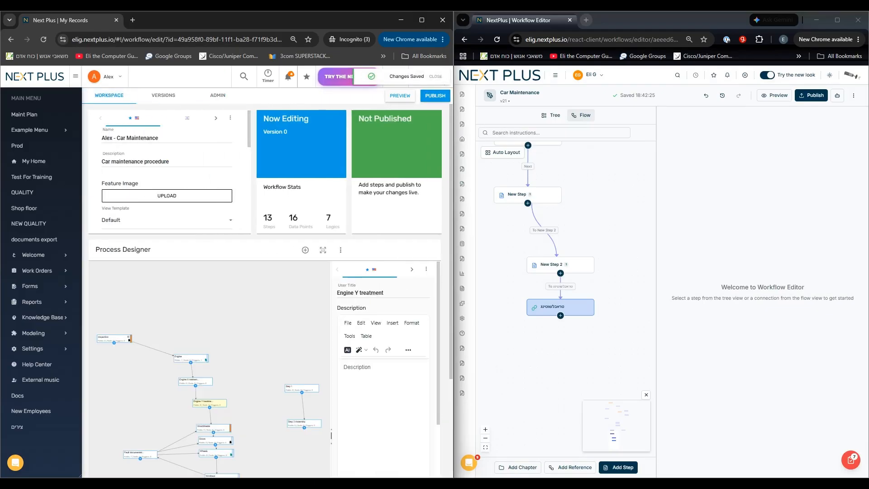
scroll(383, 380, "down", 5)
scroll(297, 344, "down", 4)
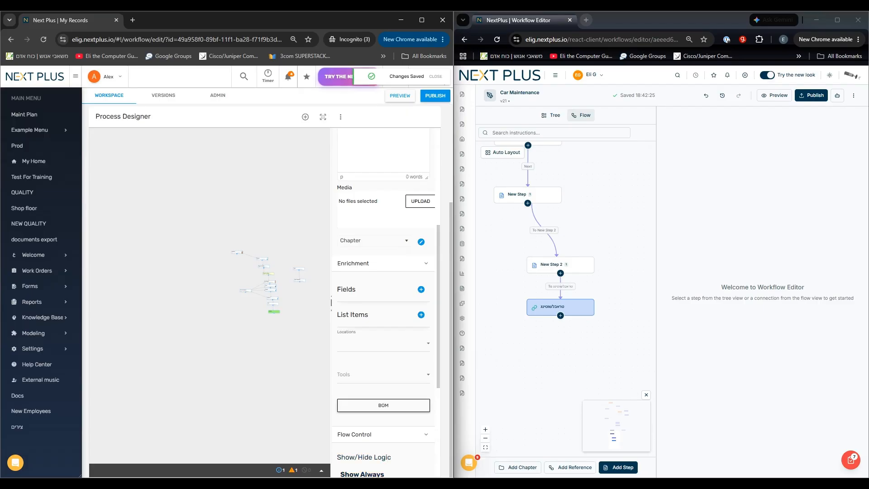
Open the Process Validator in the new editor and delete the Engine step's VALID (עותק) trigger flagged for error message content.
left_click(851, 460)
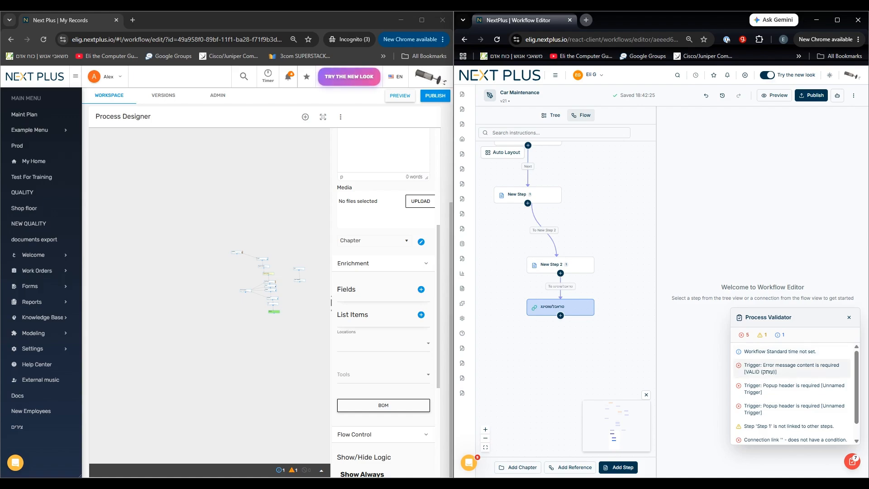
left_click(792, 368)
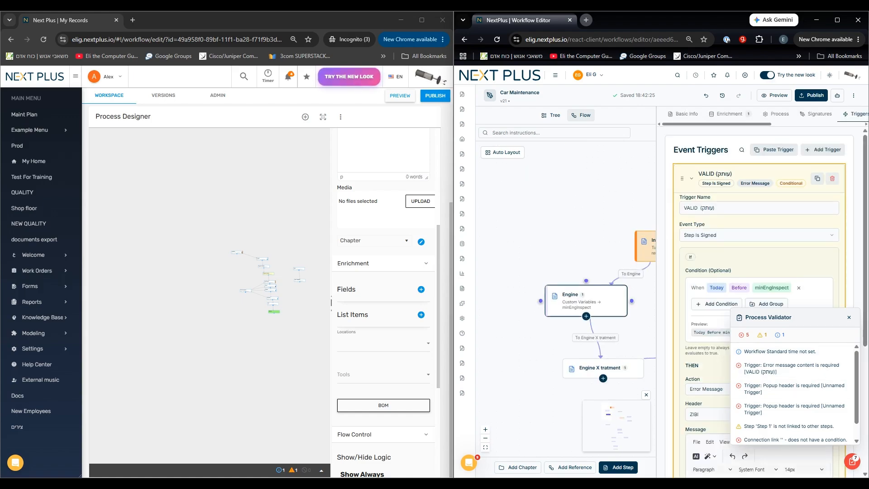
left_click(832, 178)
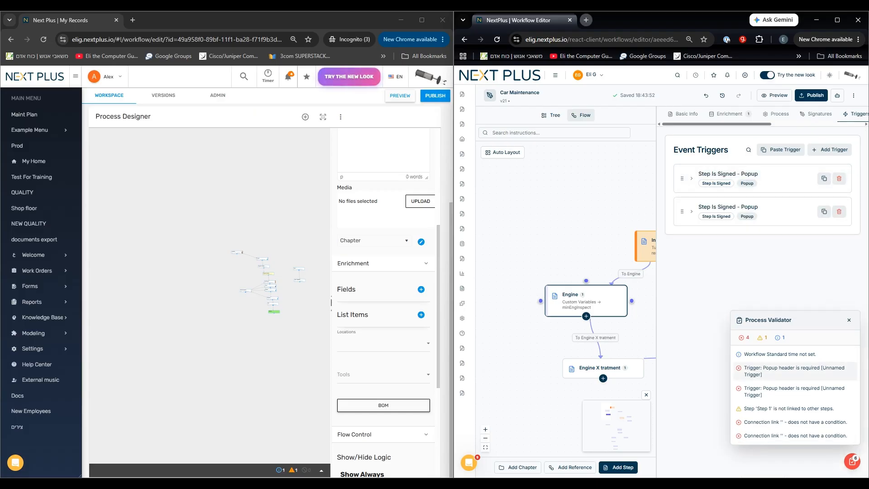
Locate the two unnamed popup triggers flagged for a required header and delete both from the Engine step.
left_click(794, 371)
left_click(794, 391)
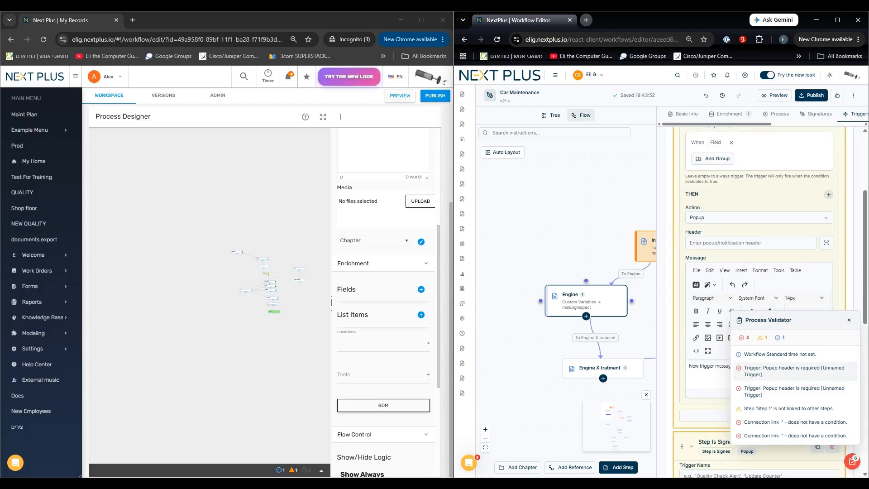
left_click(794, 371)
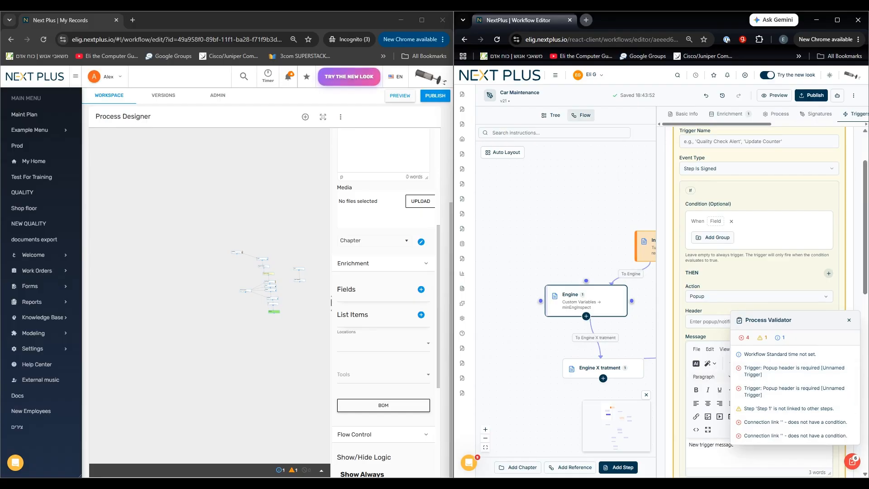
scroll(760, 253, "up", 2)
left_click(832, 178)
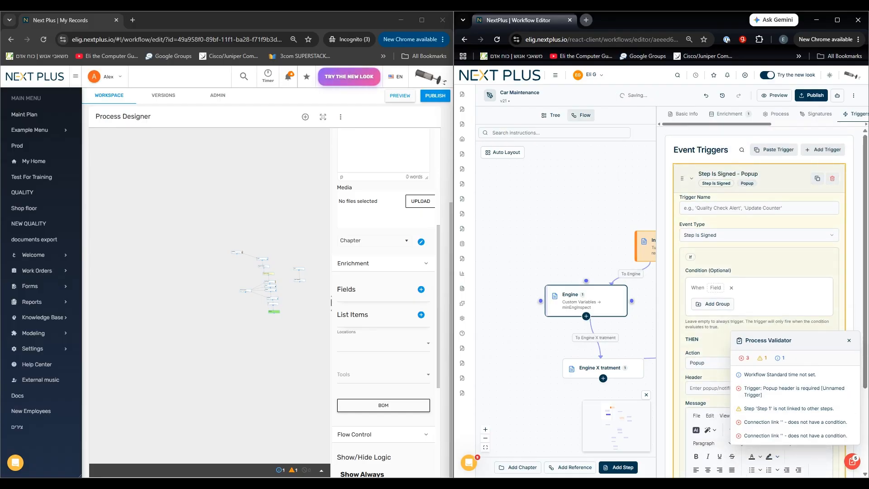
left_click(832, 179)
Delete the flagged exit route from 6585765 to New Step 3, and close the Process Validator.
left_click(770, 422)
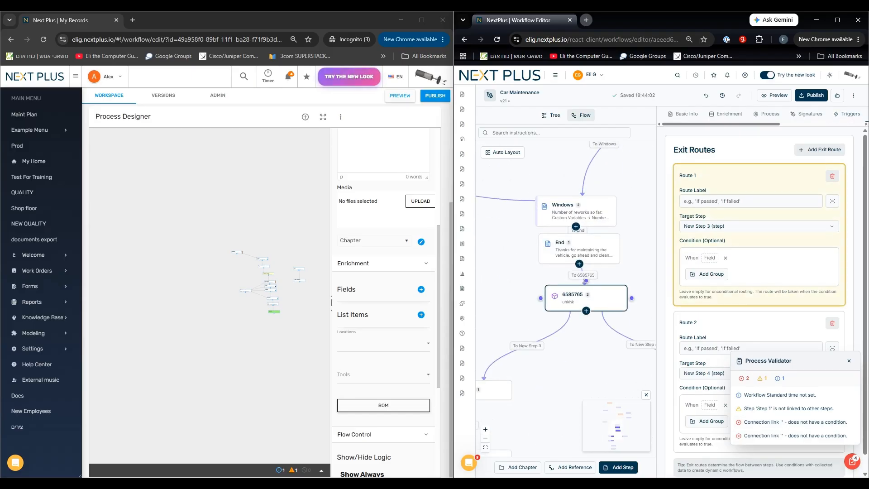
left_click(832, 176)
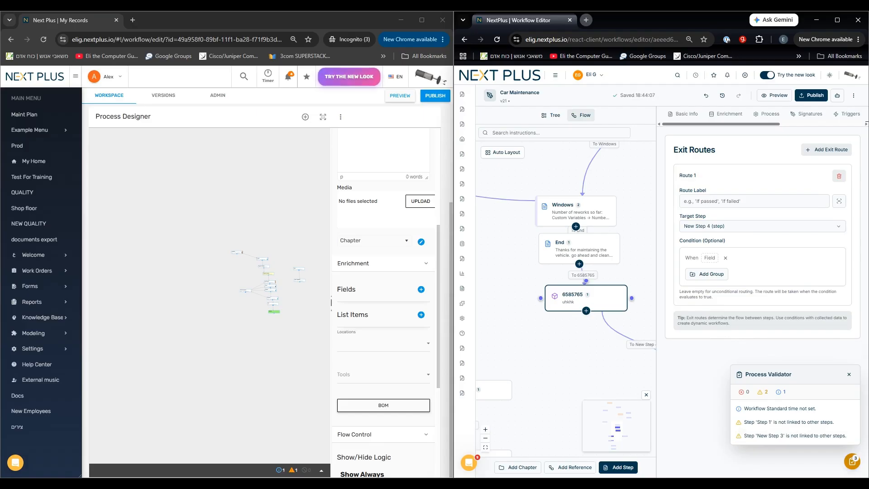
left_click(851, 461)
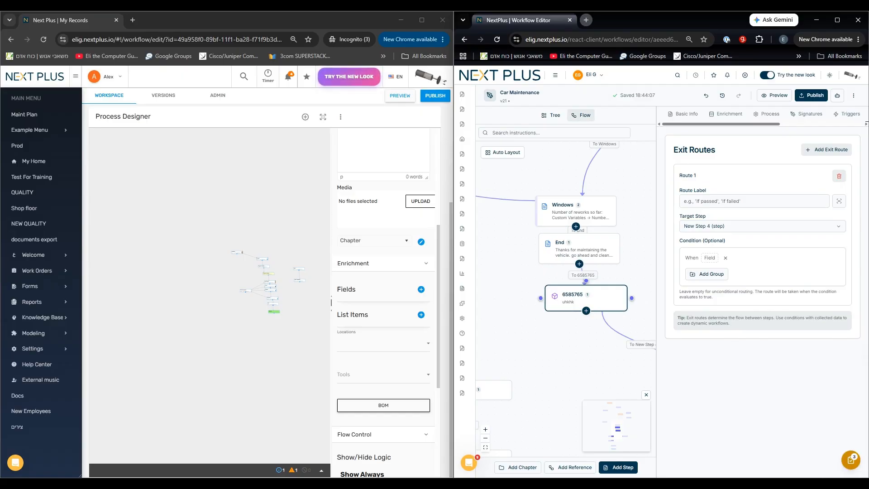
Publish the Car Maintenance workflow, skipping the version description and the closing of related forms.
left_click(811, 95)
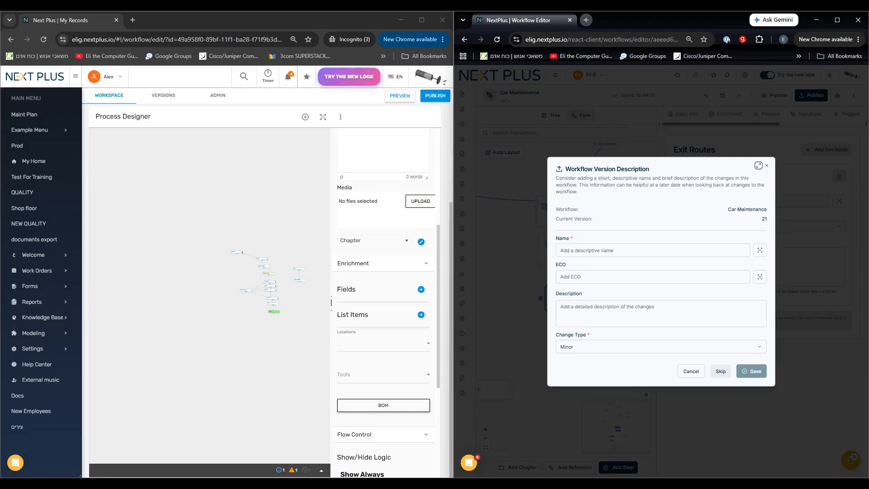
left_click(720, 371)
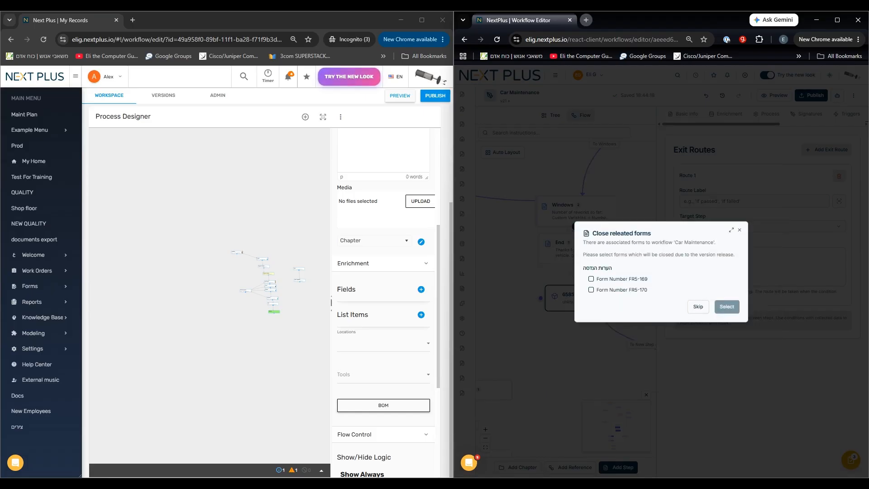
left_click(698, 307)
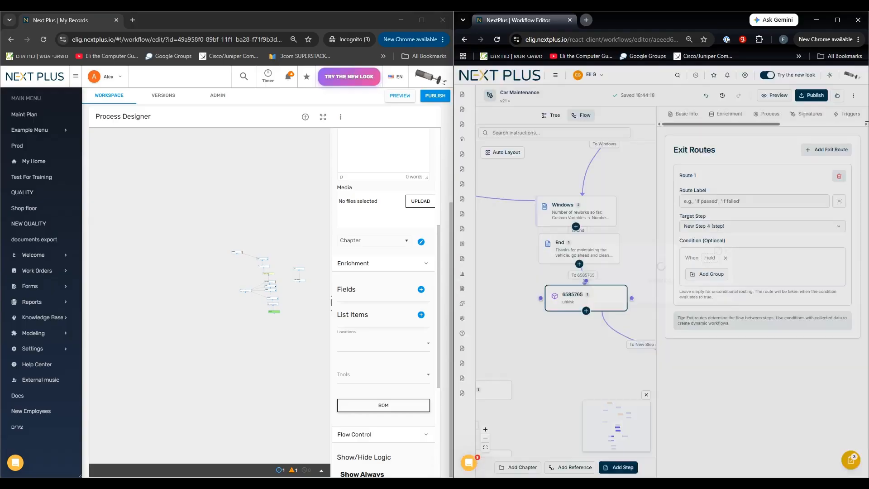